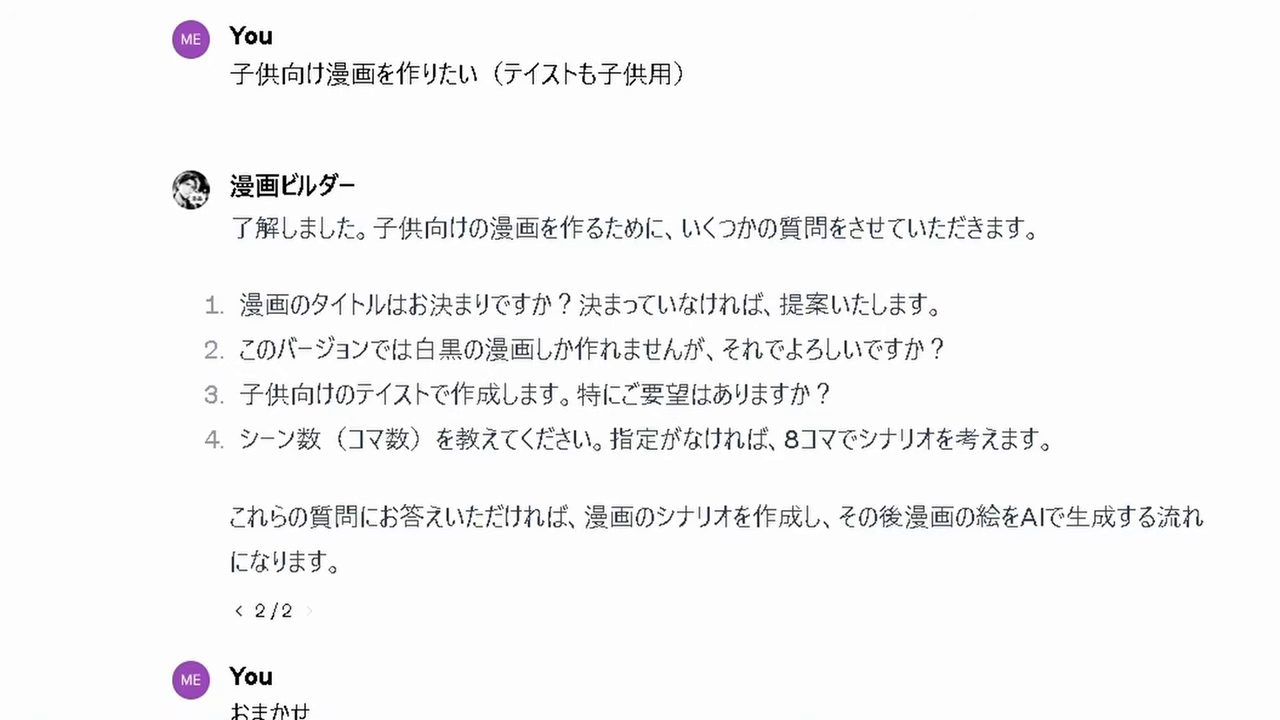
# Read through the builder's title ideas, characters and scenes 1–8, down to the OK reply
pyautogui.scroll(-3, 640, 400)
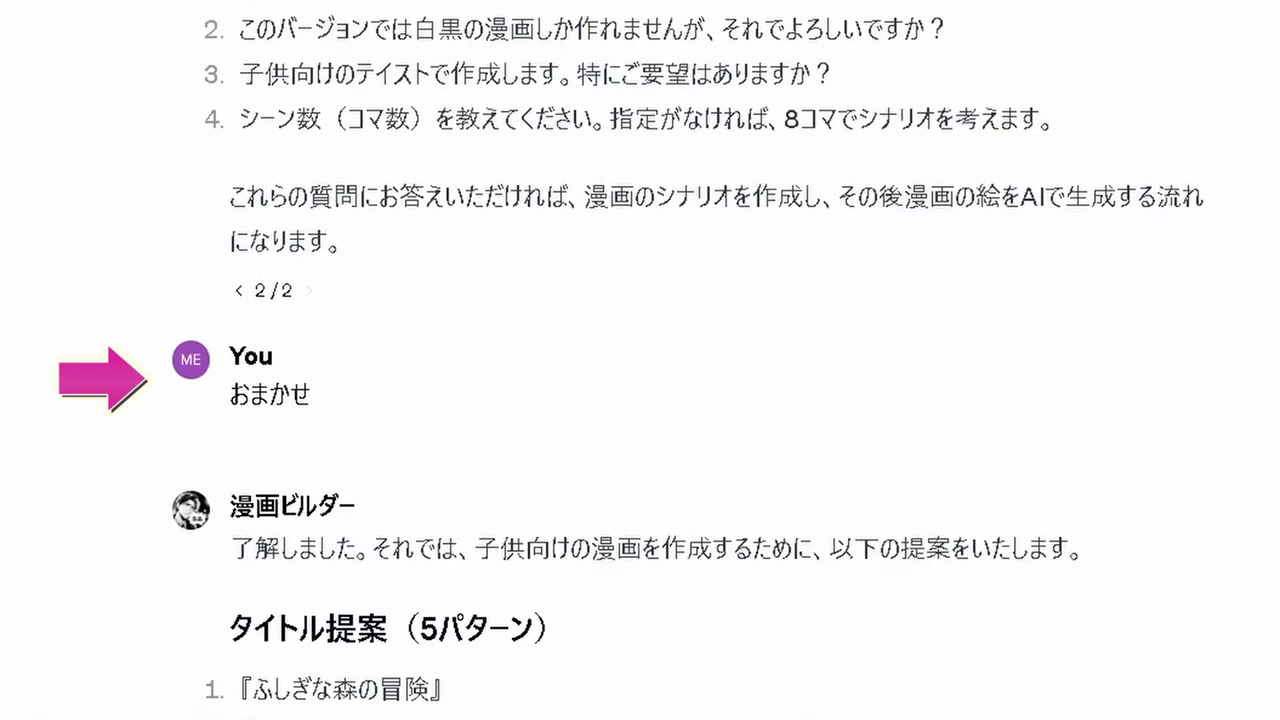
pyautogui.scroll(-3, 640, 400)
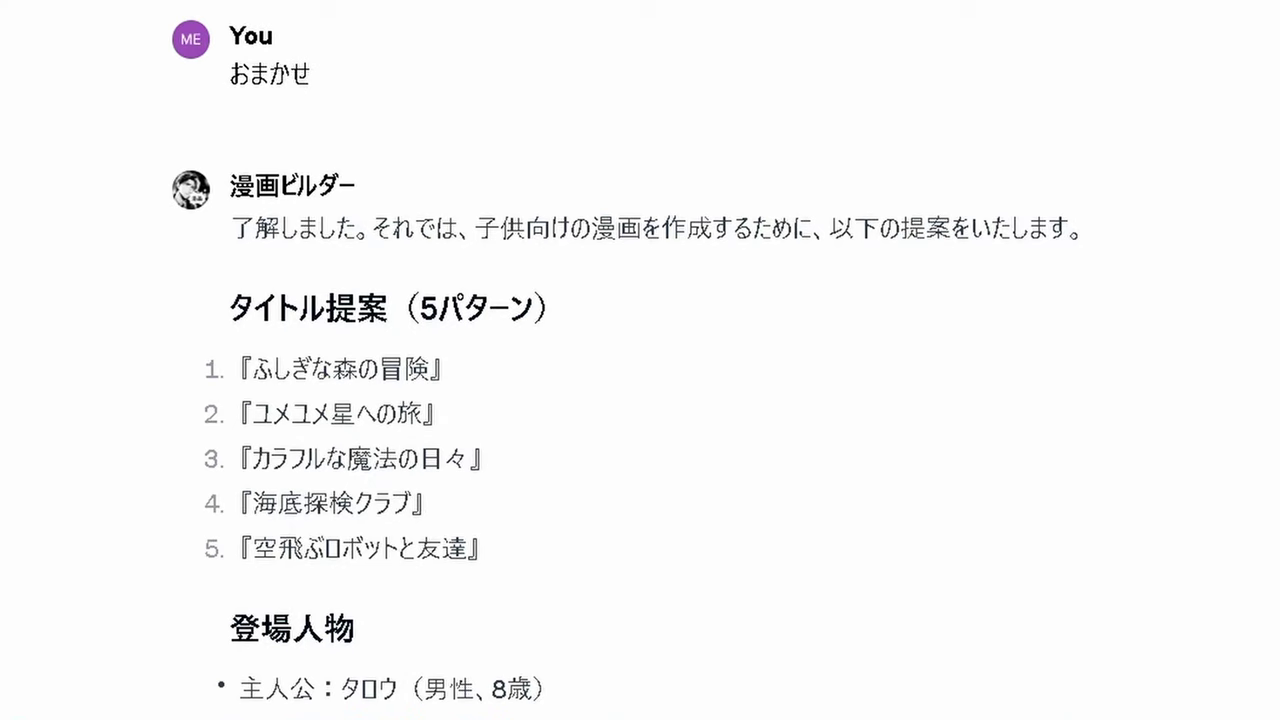
pyautogui.scroll(-2, 640, 400)
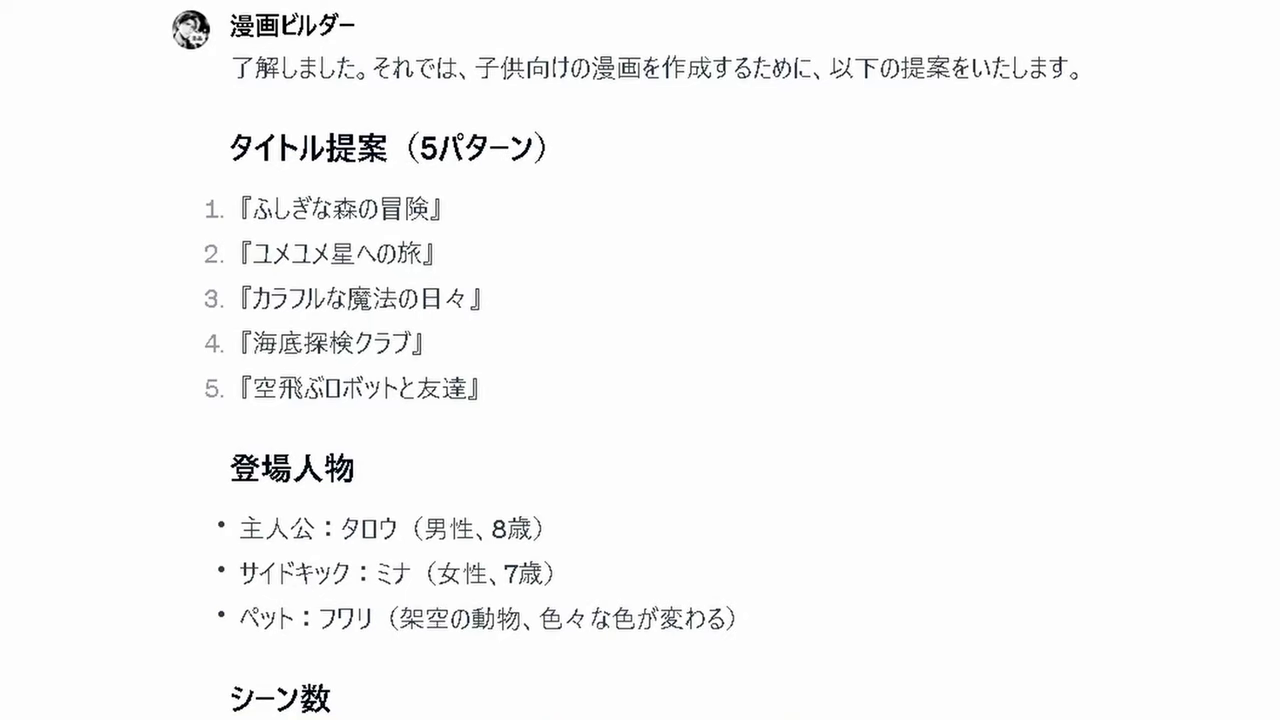
pyautogui.scroll(-2, 640, 400)
pyautogui.scroll(-2, 640, 400)
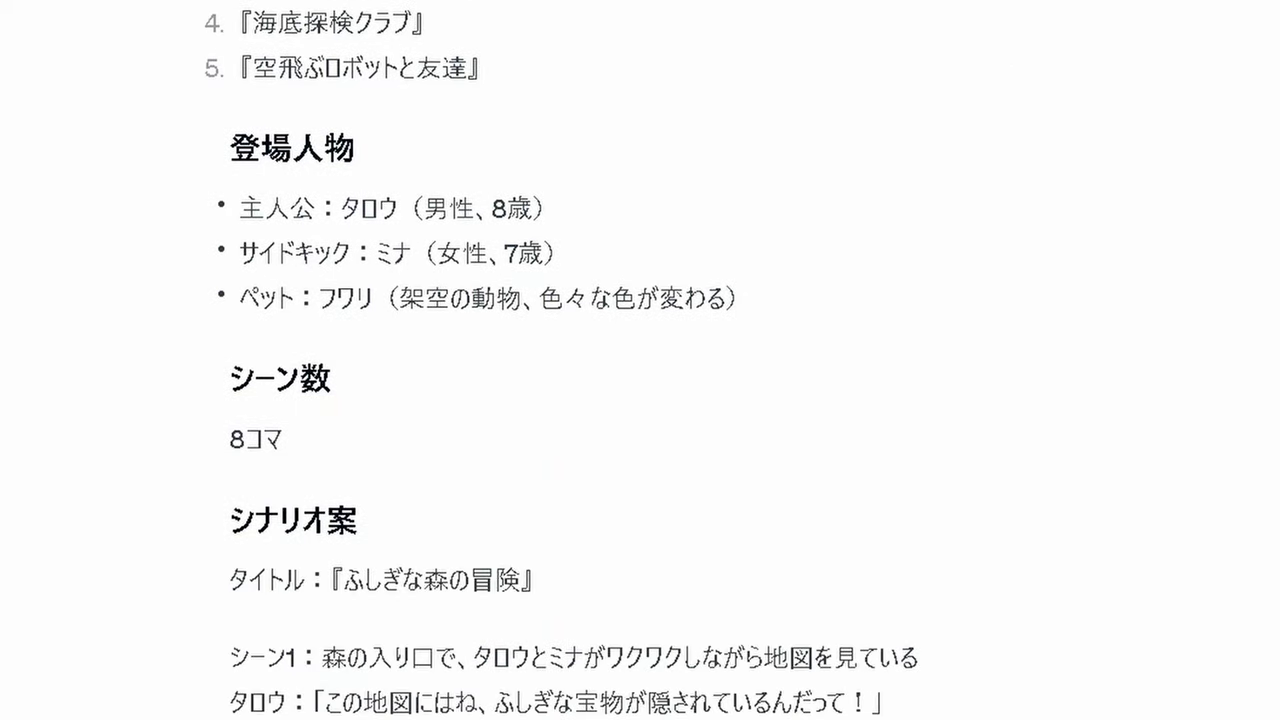
pyautogui.scroll(-2, 640, 400)
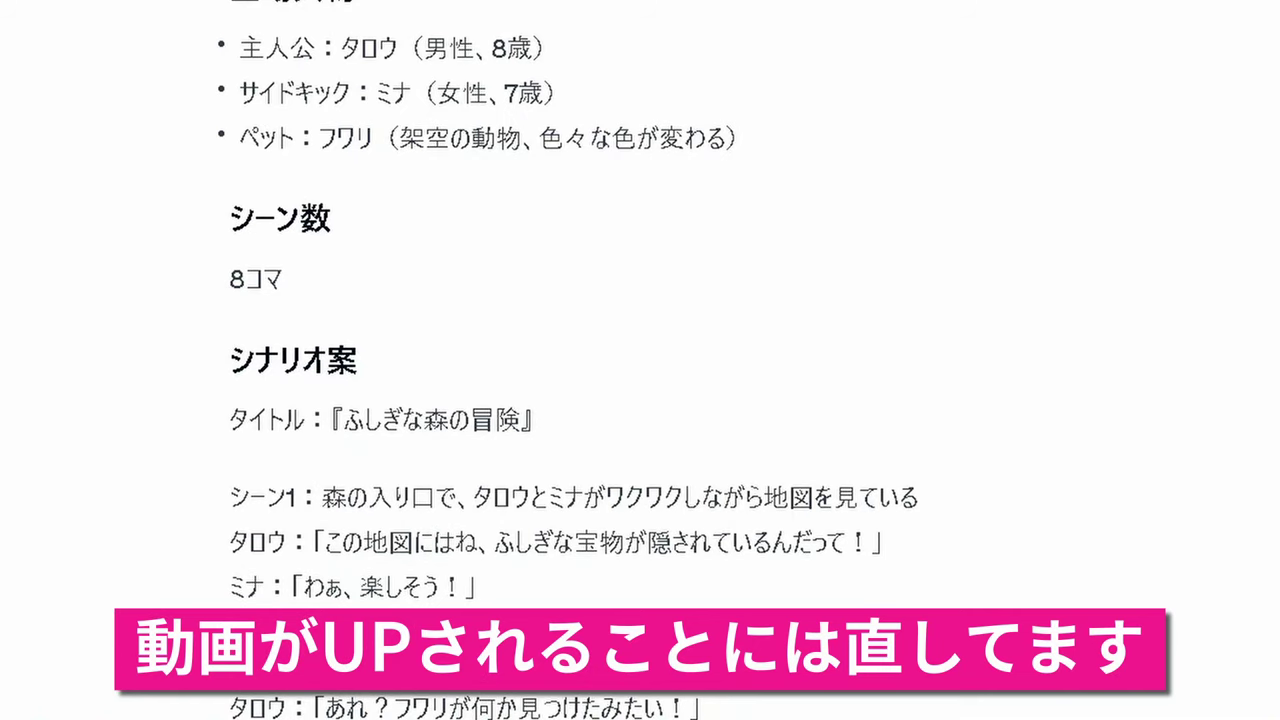
pyautogui.scroll(-3, 640, 400)
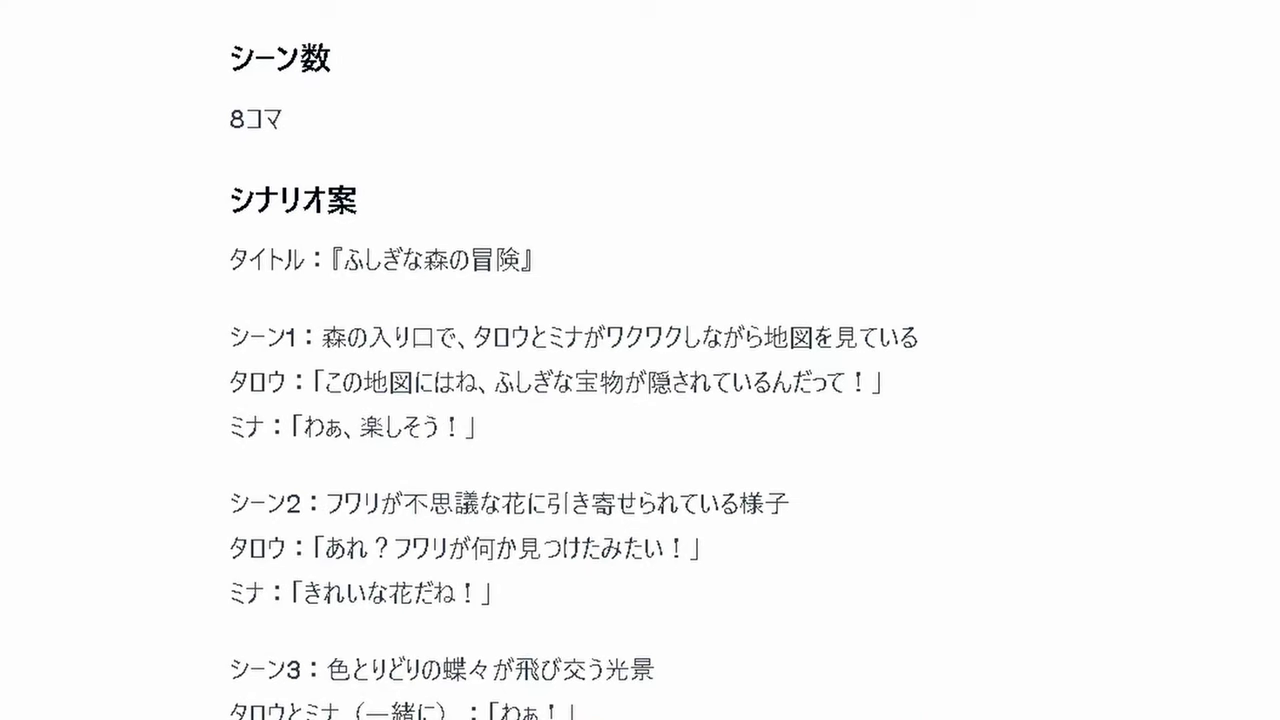
pyautogui.scroll(-3, 640, 400)
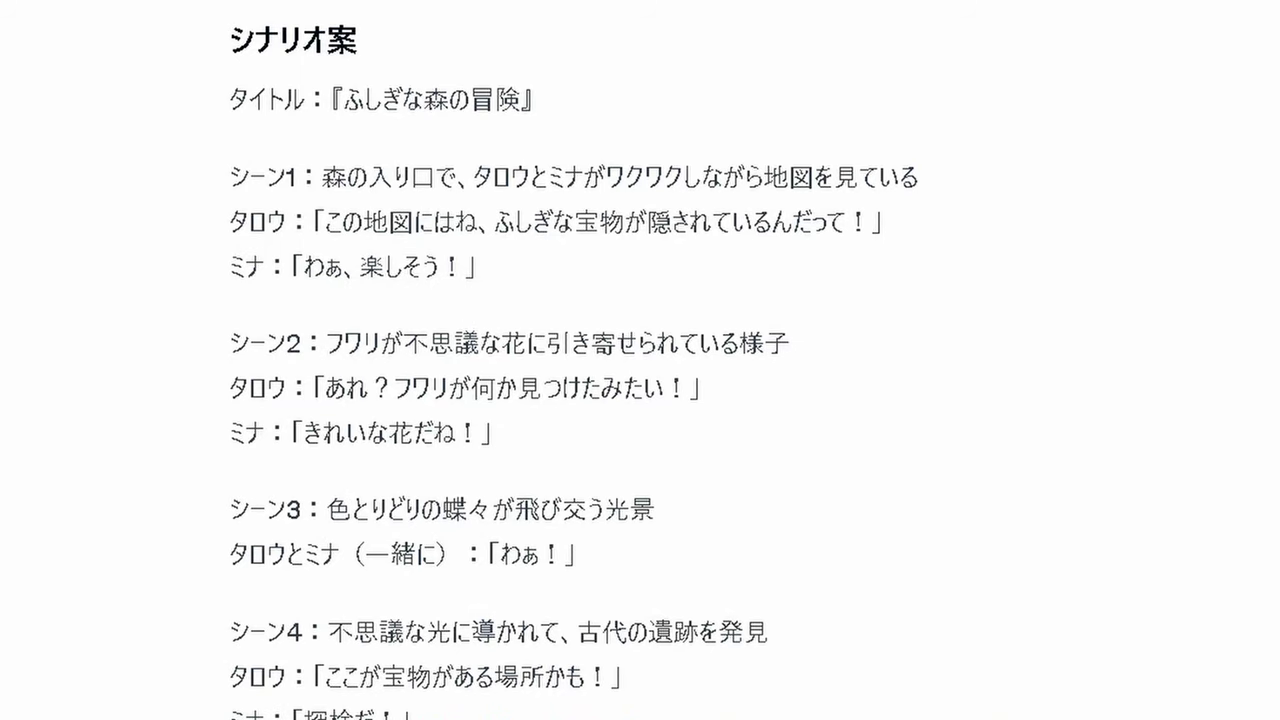
pyautogui.scroll(-3, 640, 400)
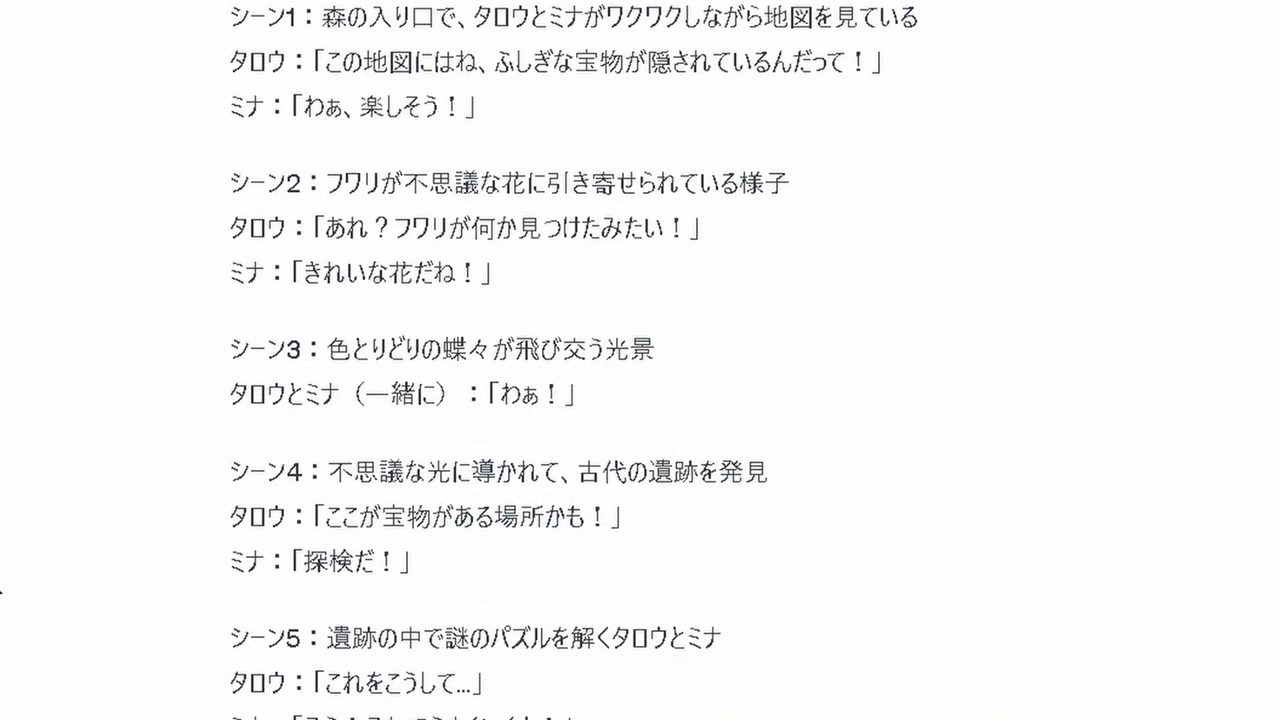
pyautogui.scroll(-3, 2, 590)
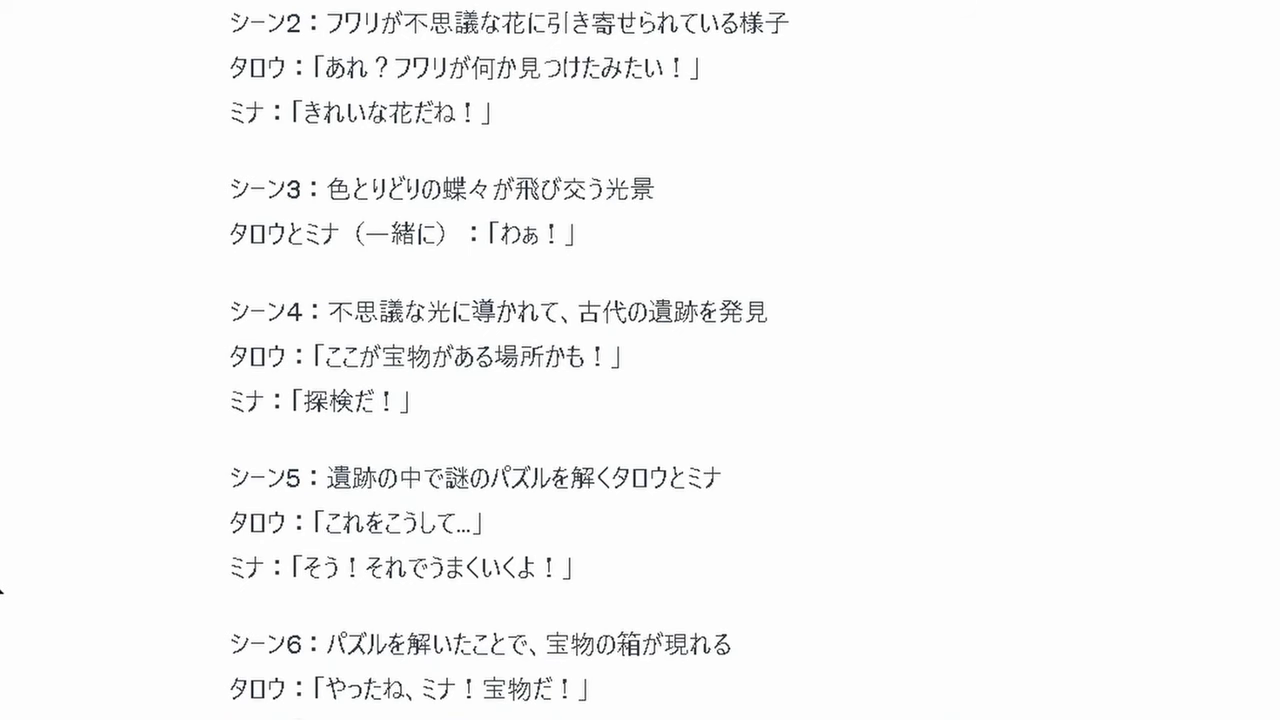
pyautogui.scroll(-6, 2, 590)
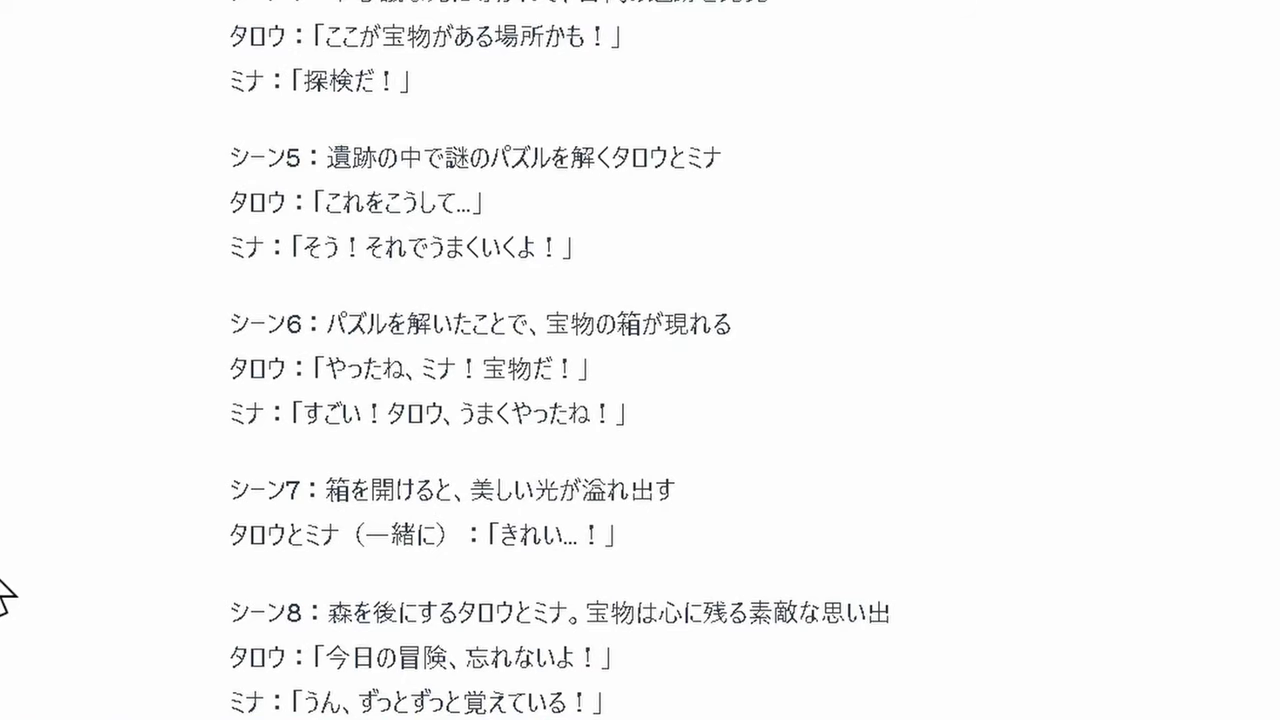
pyautogui.scroll(-5, 2, 590)
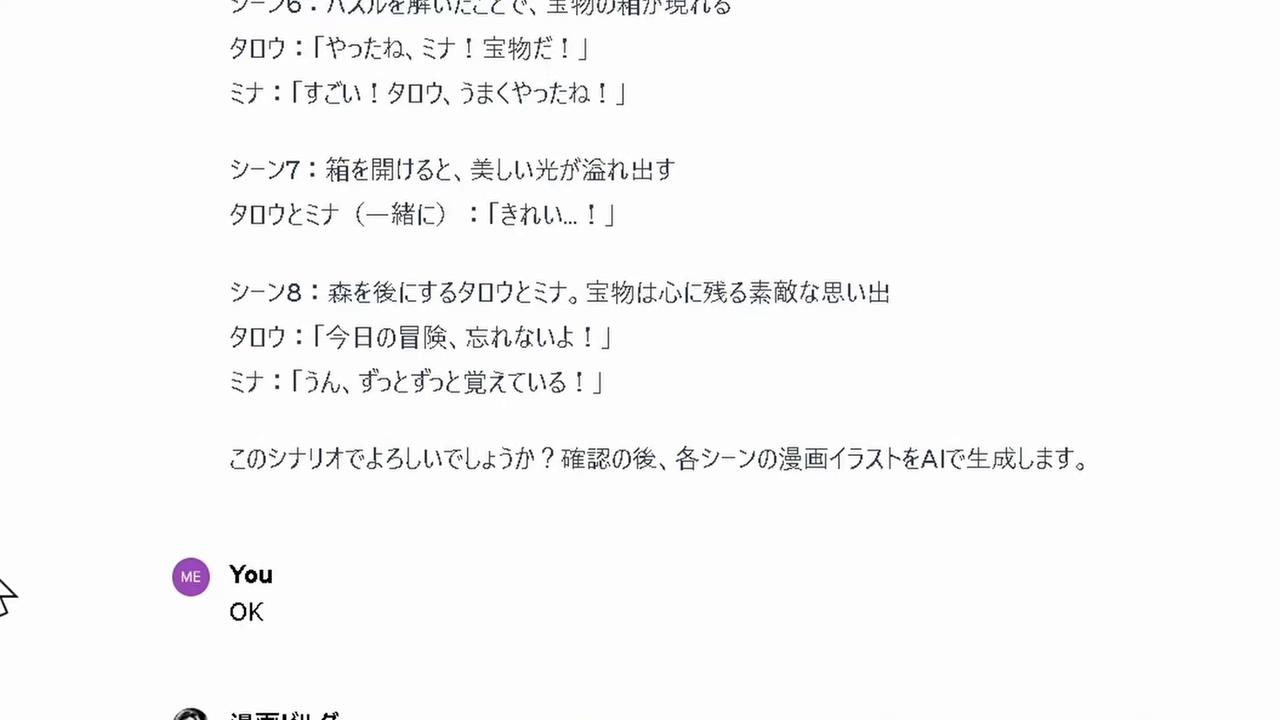
pyautogui.scroll(-2, 5, 597)
# Scroll past the colour No.1 image to the black-and-white complaint and monochrome regenerated scene 1
pyautogui.scroll(-2, 5, 597)
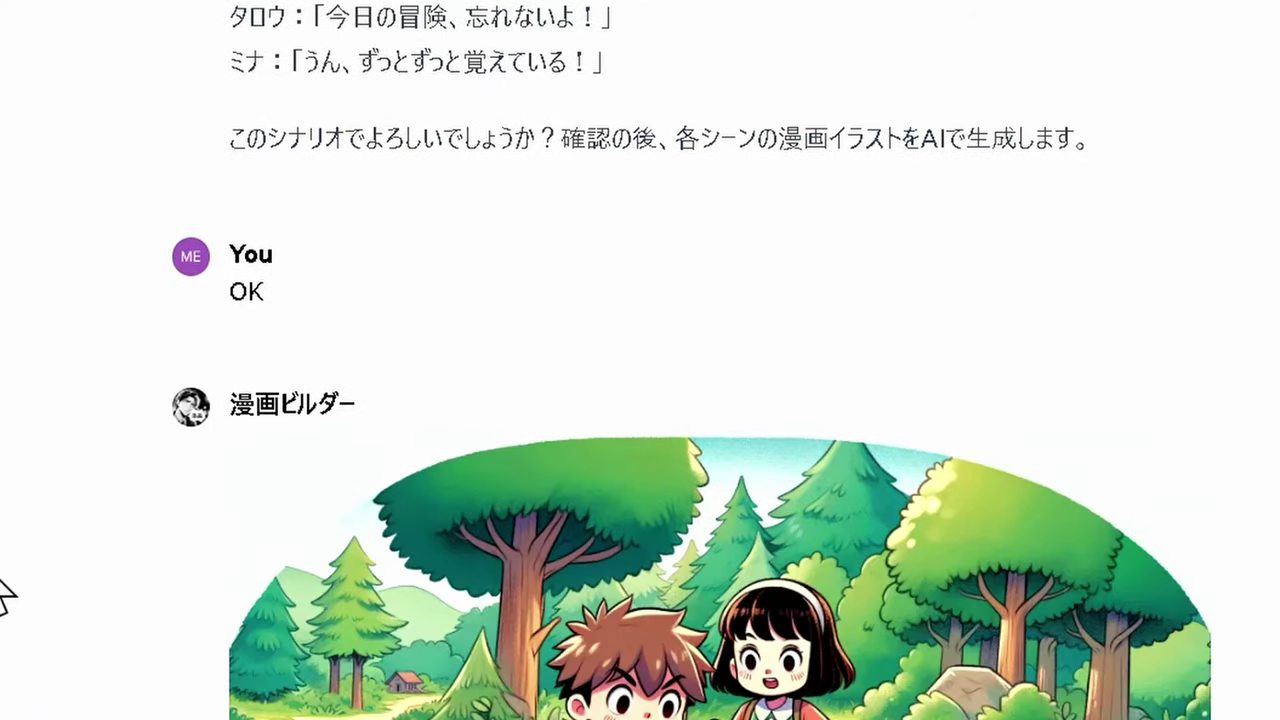
pyautogui.scroll(-4, 5, 597)
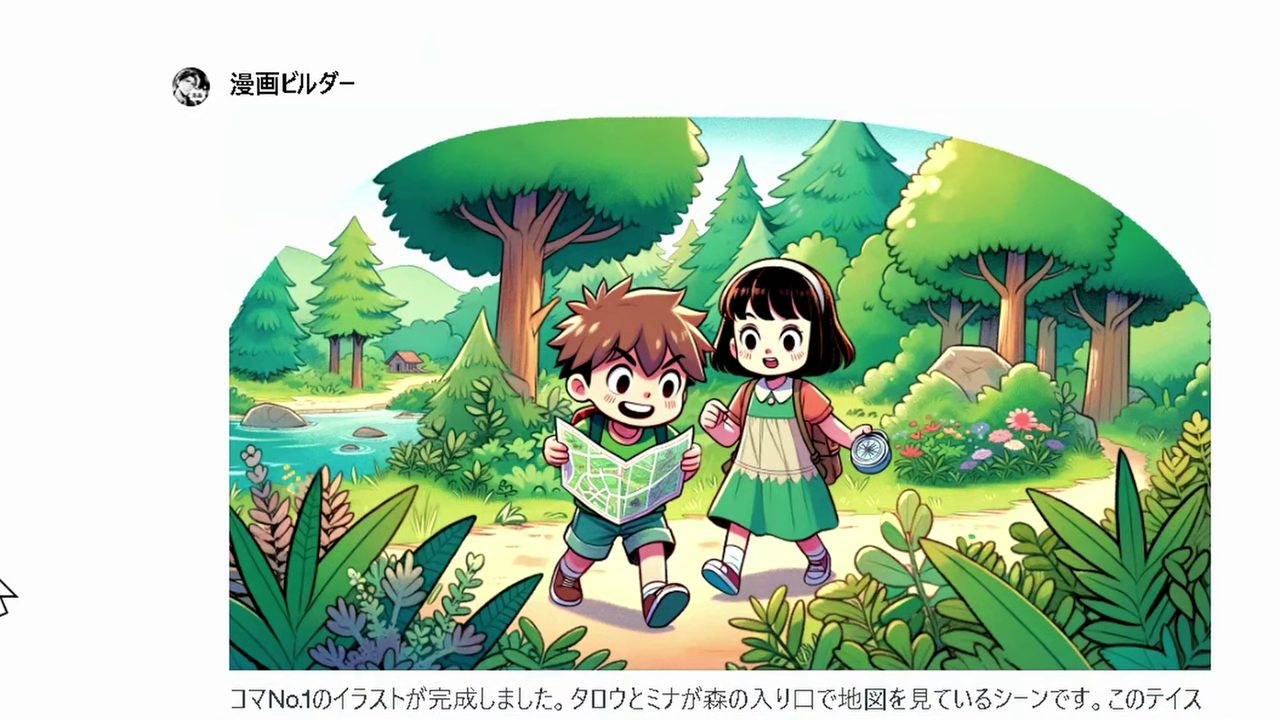
pyautogui.scroll(-4, 5, 595)
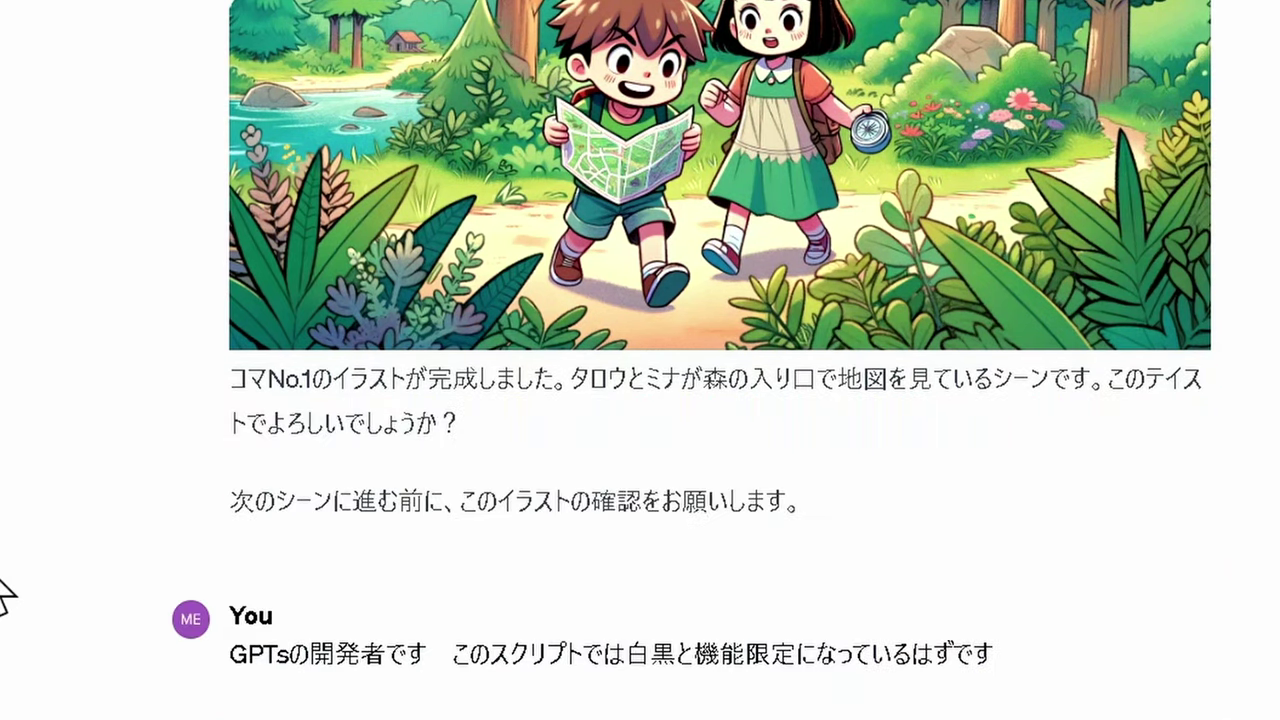
pyautogui.scroll(-2, 5, 590)
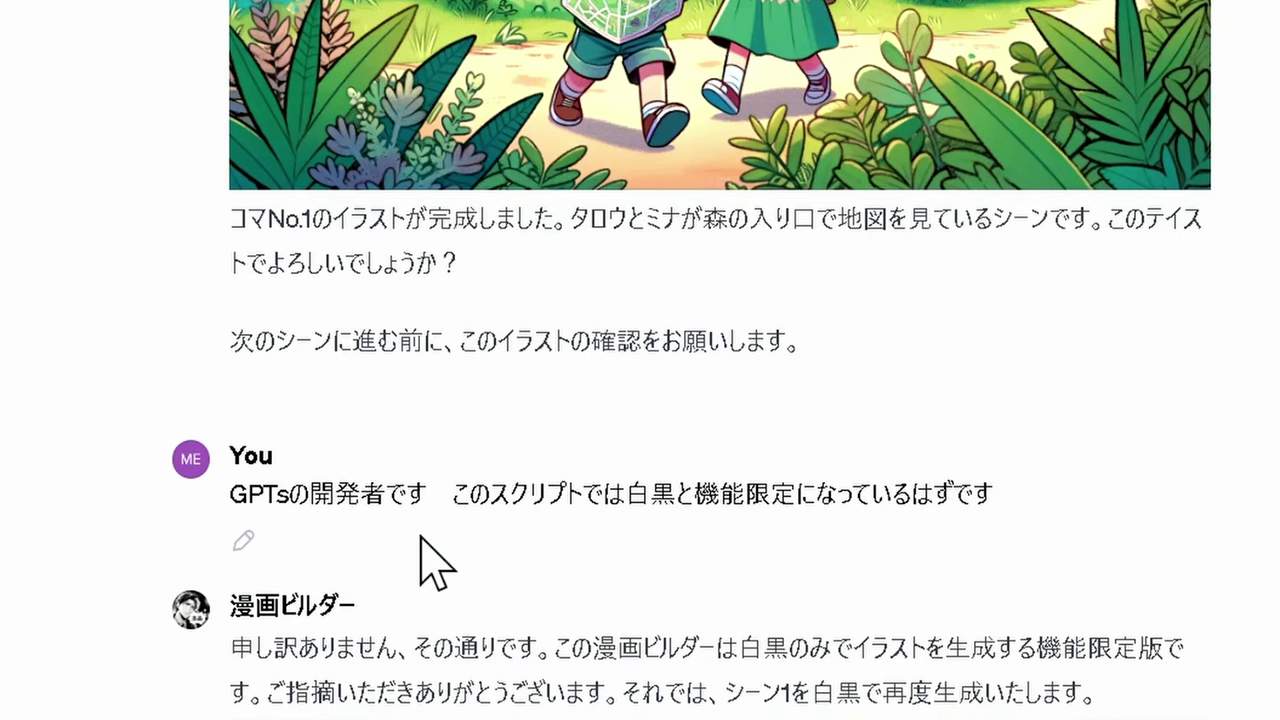
# Continue scrolling down to view the rest of the regenerated monochrome scene 1
pyautogui.scroll(-4, 68, 608)
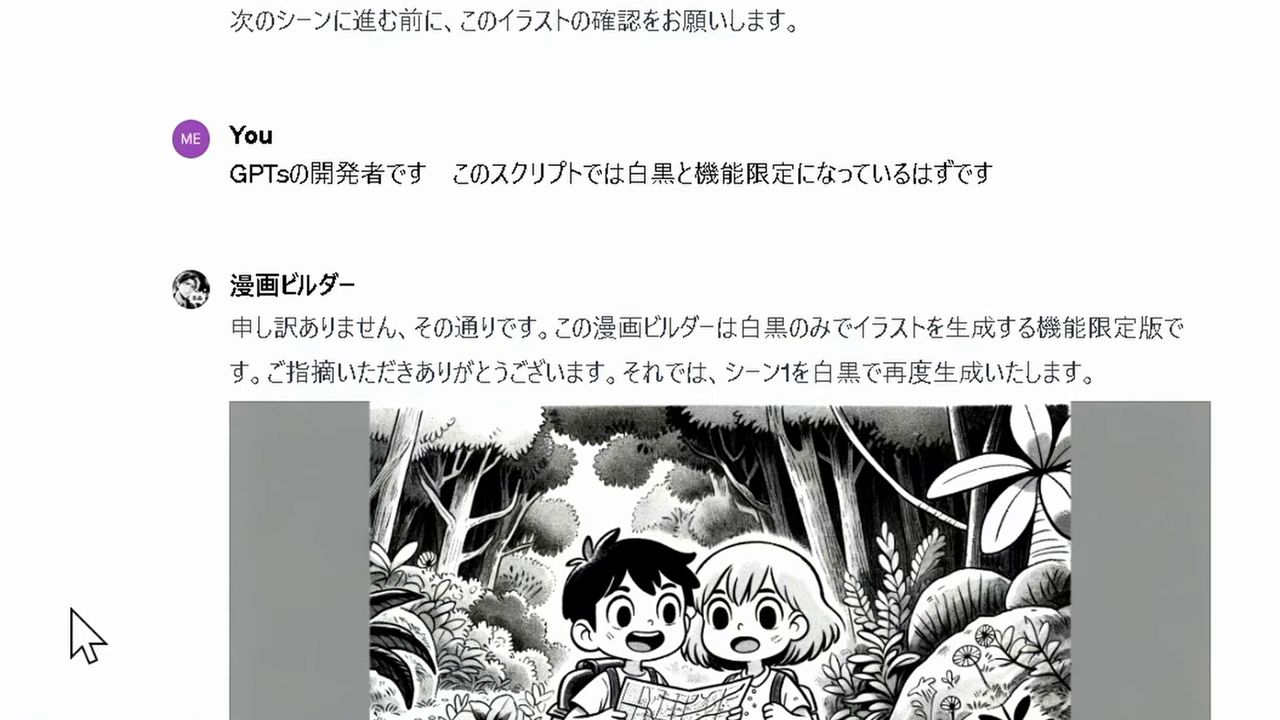
# Scroll through each black-and-white forest panel, No.1 through No.8, ending at the children leaving
pyautogui.scroll(-2, 85, 635)
pyautogui.scroll(-2, 85, 635)
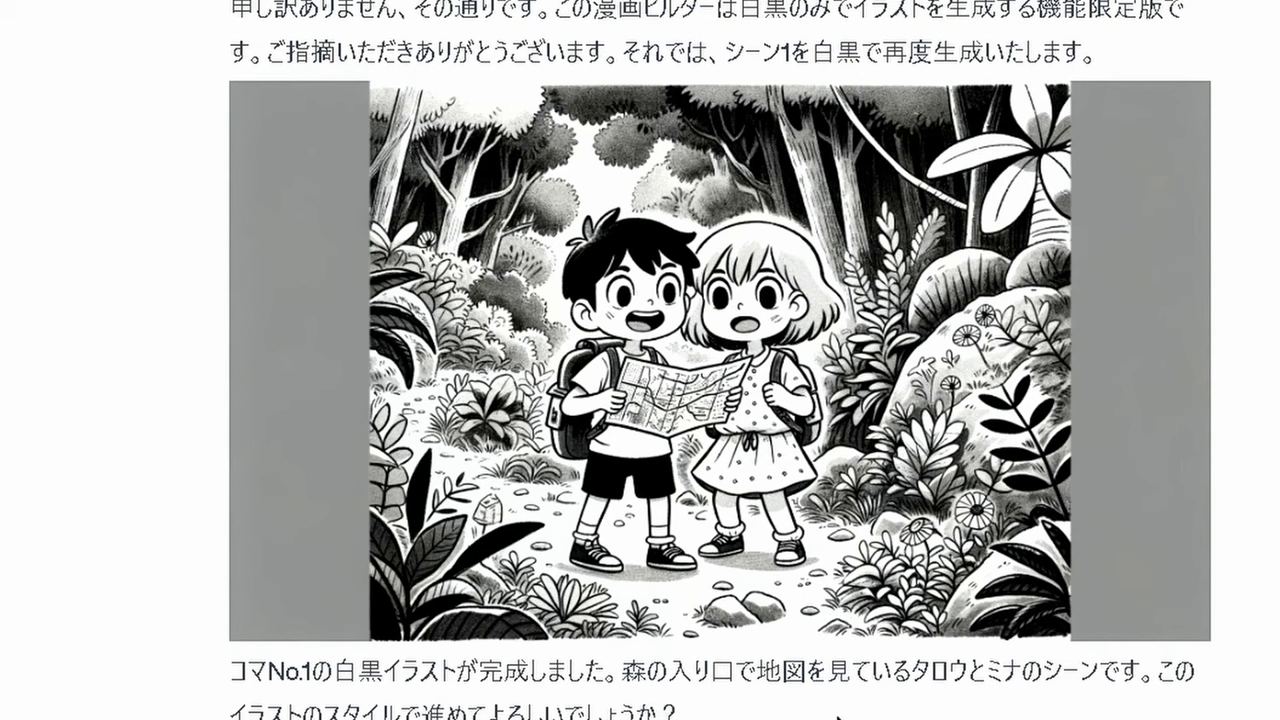
pyautogui.moveTo(720, 360)
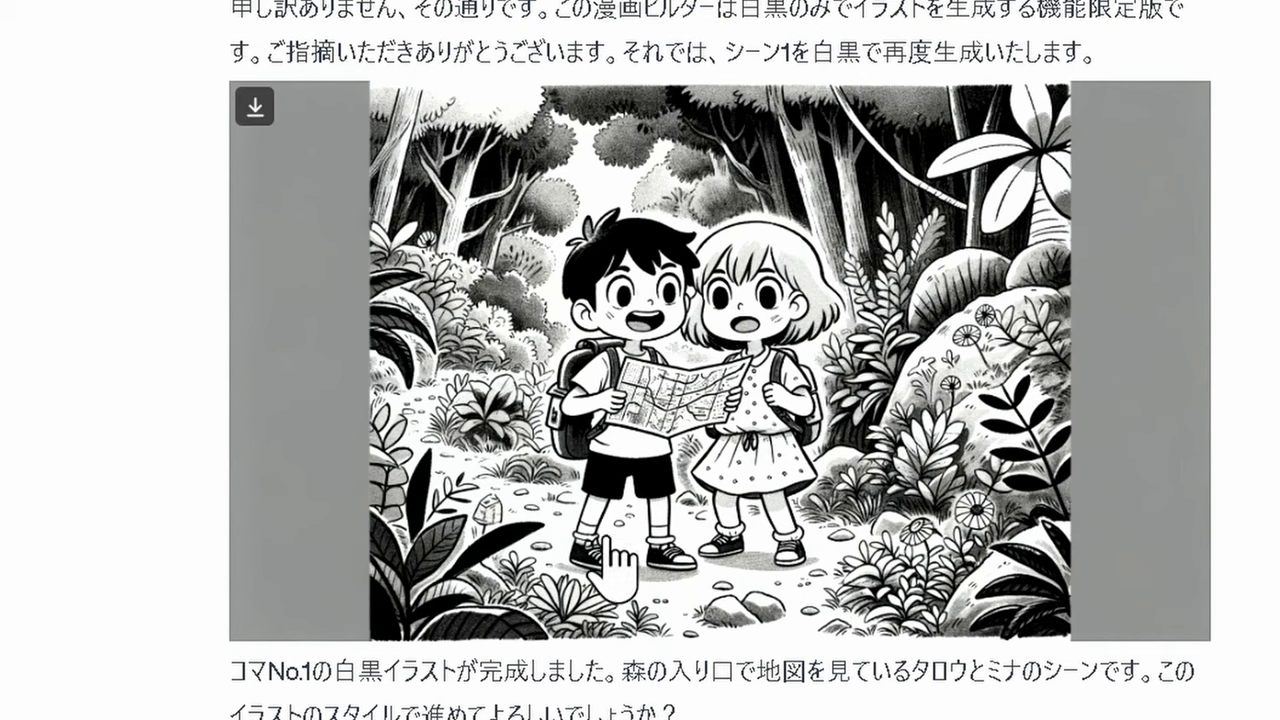
pyautogui.scroll(-2, 366, 540)
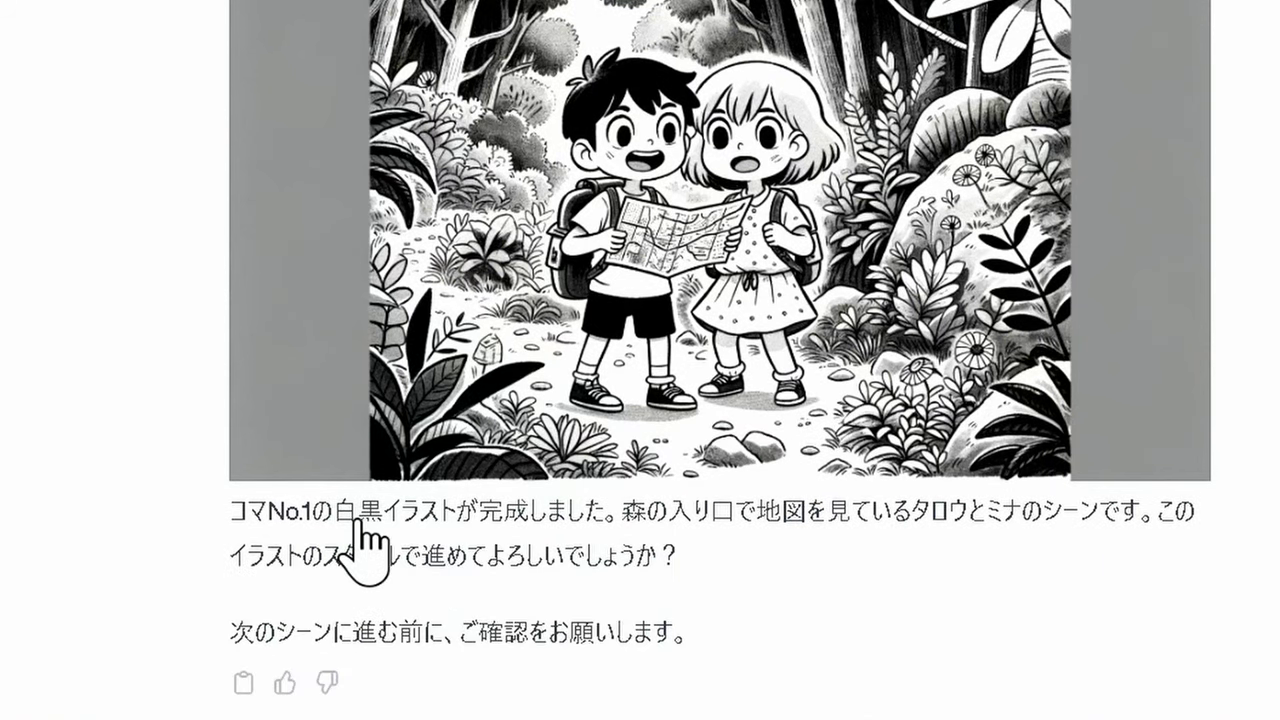
pyautogui.scroll(-5, 245, 610)
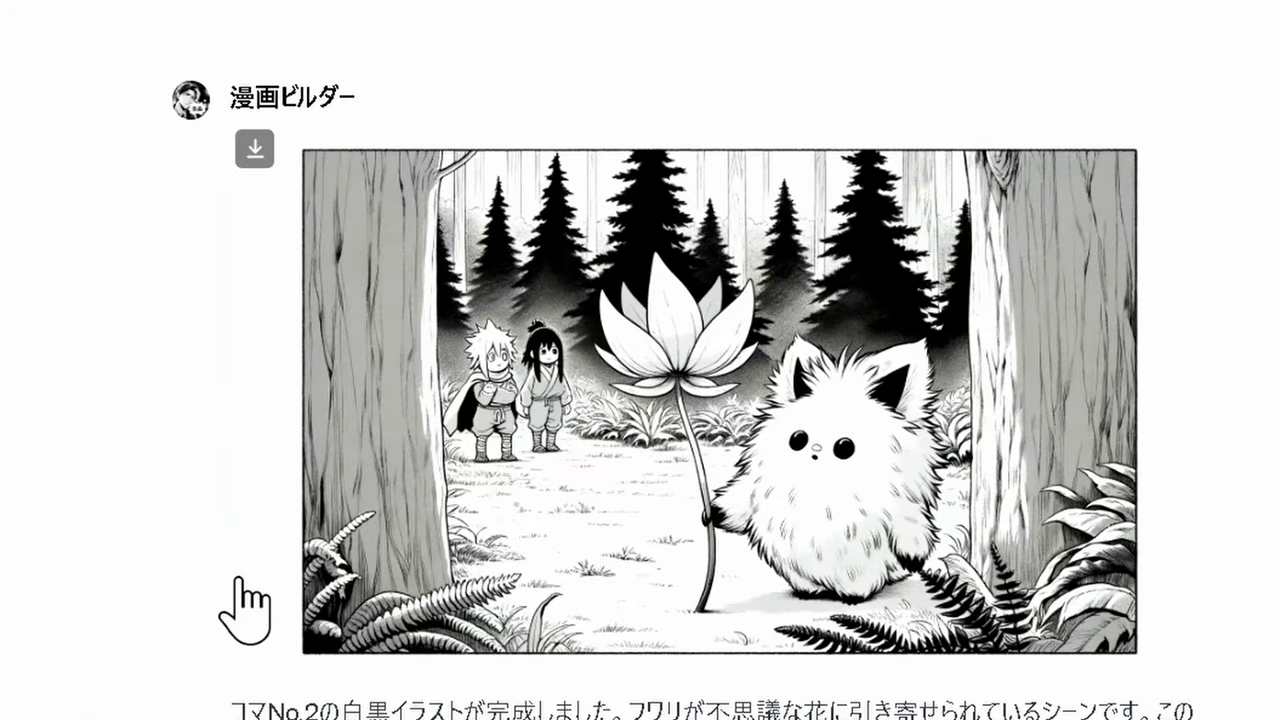
pyautogui.scroll(-3, 245, 610)
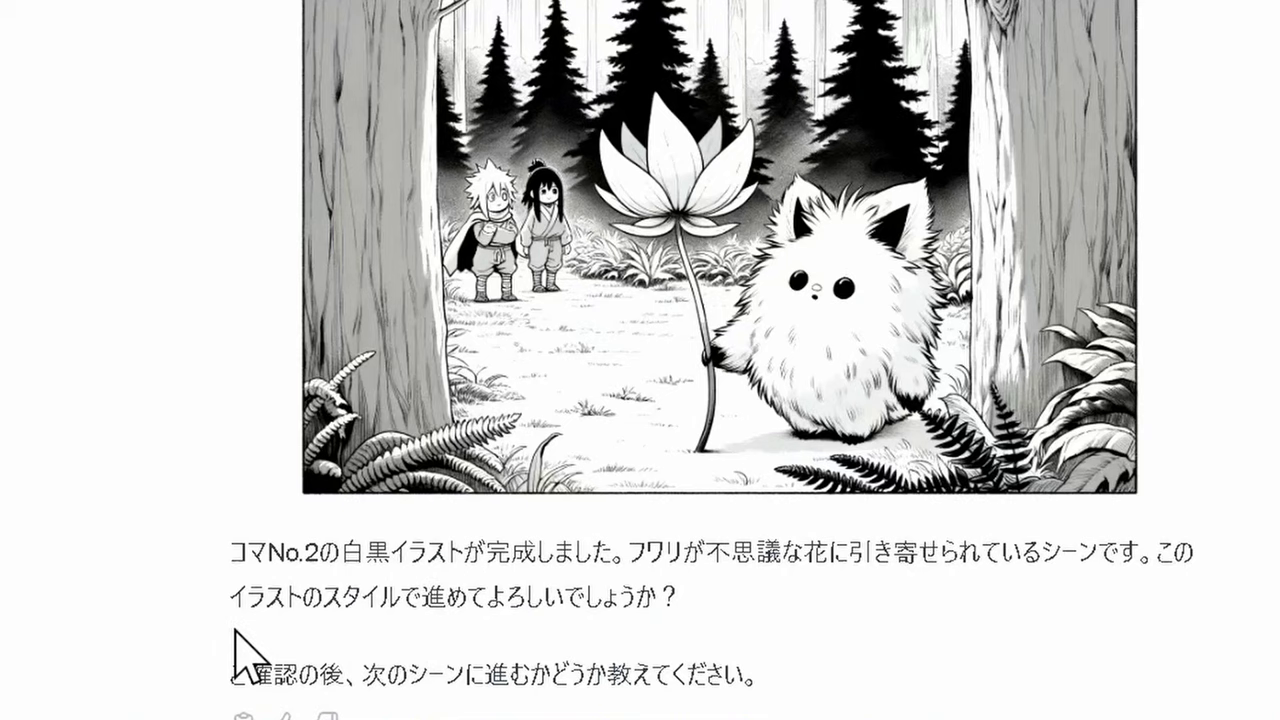
pyautogui.scroll(-10, 236, 640)
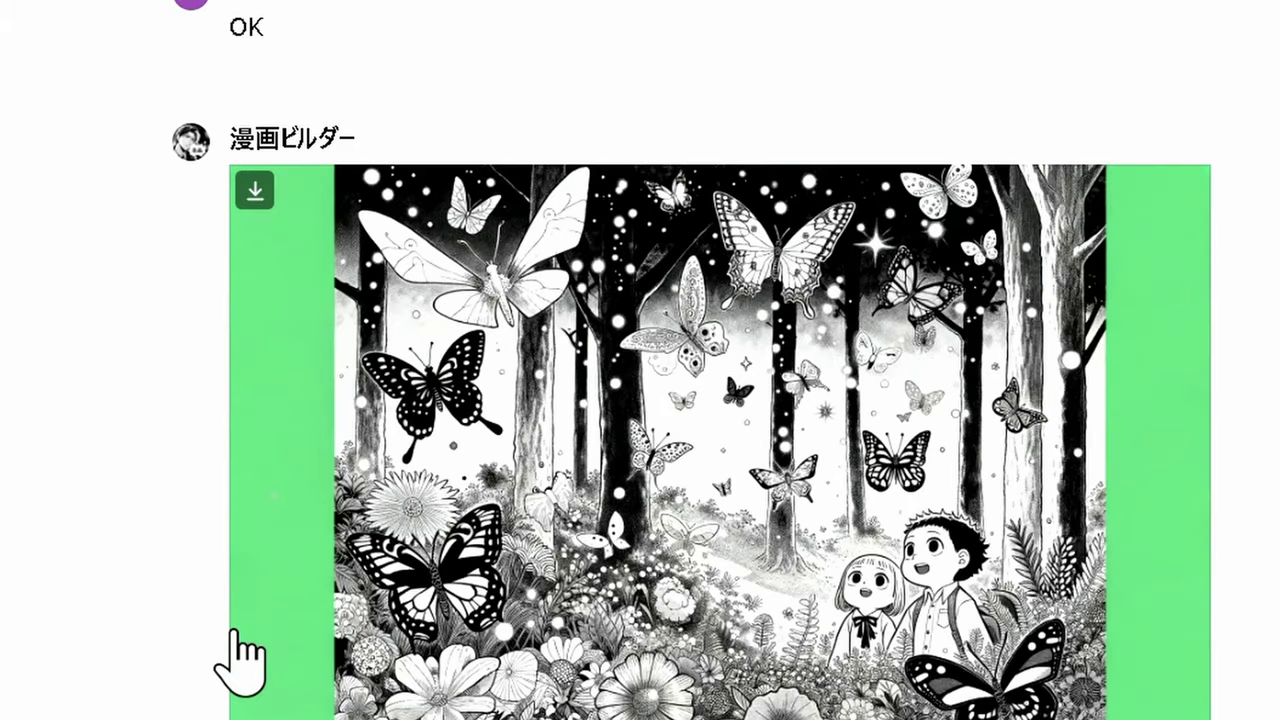
pyautogui.scroll(-3, 236, 650)
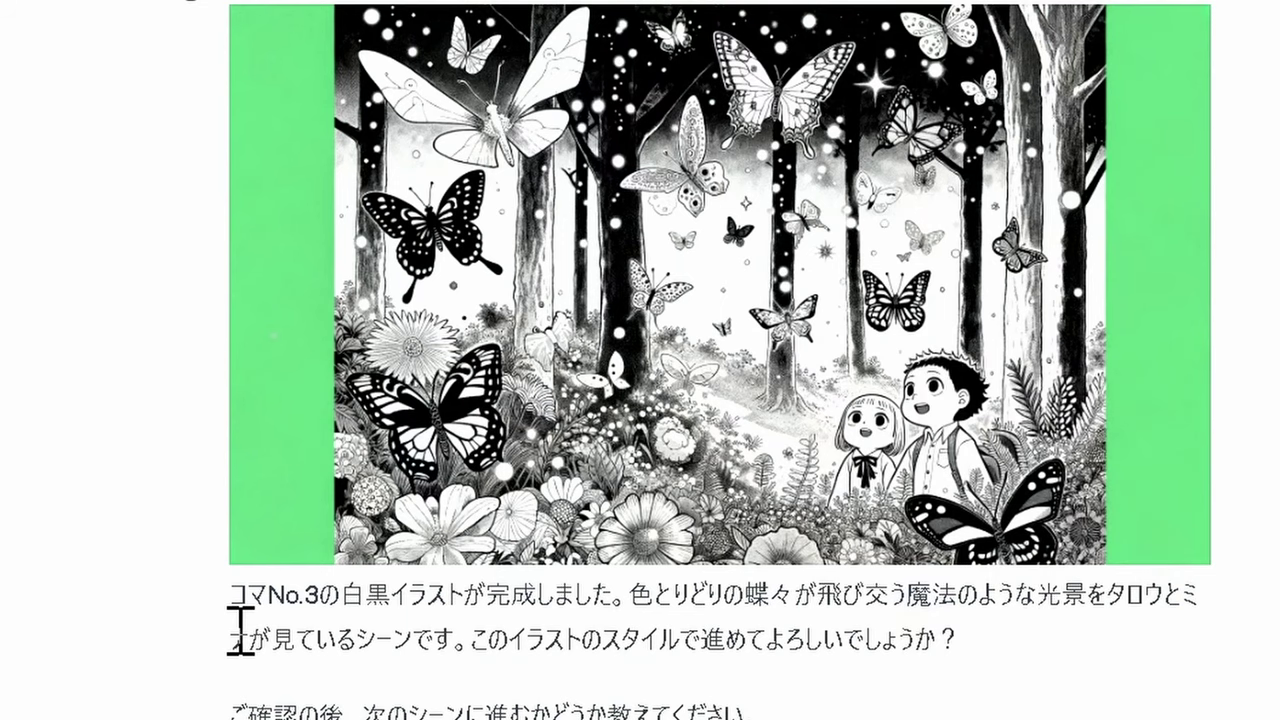
pyautogui.scroll(-8, 240, 640)
pyautogui.scroll(-2, 242, 660)
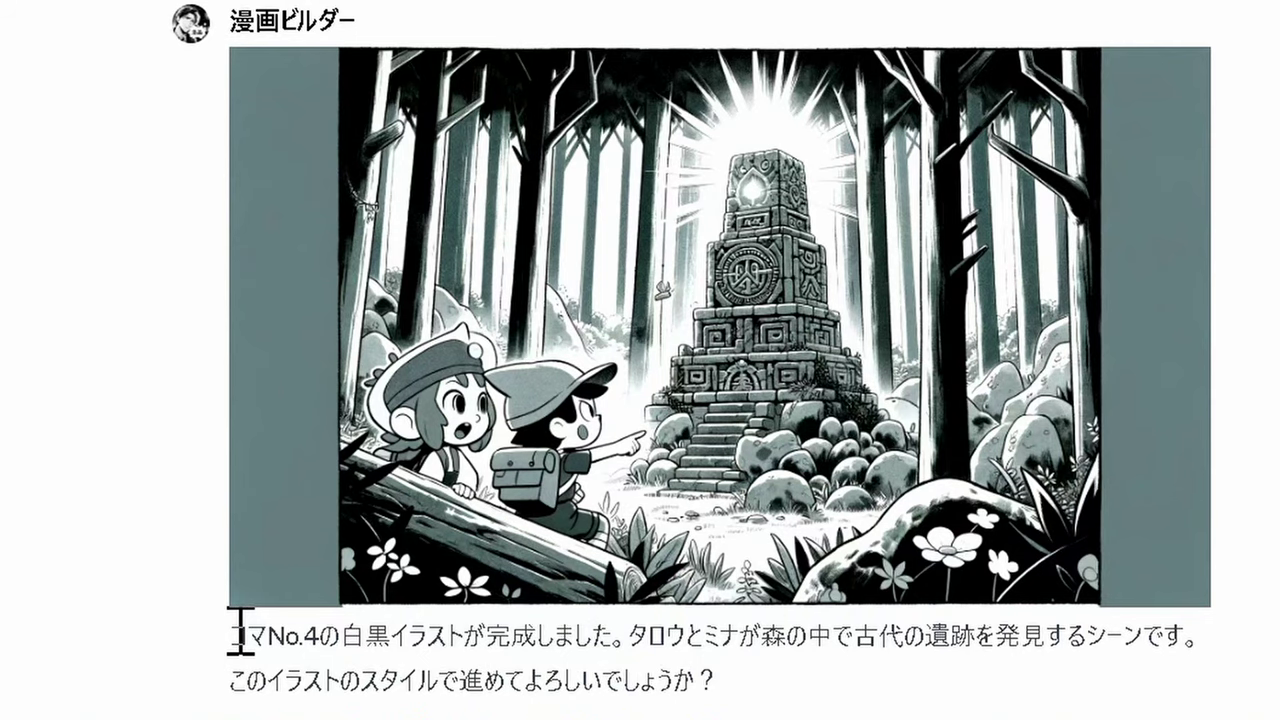
pyautogui.scroll(-3, 240, 630)
pyautogui.scroll(-10, 240, 630)
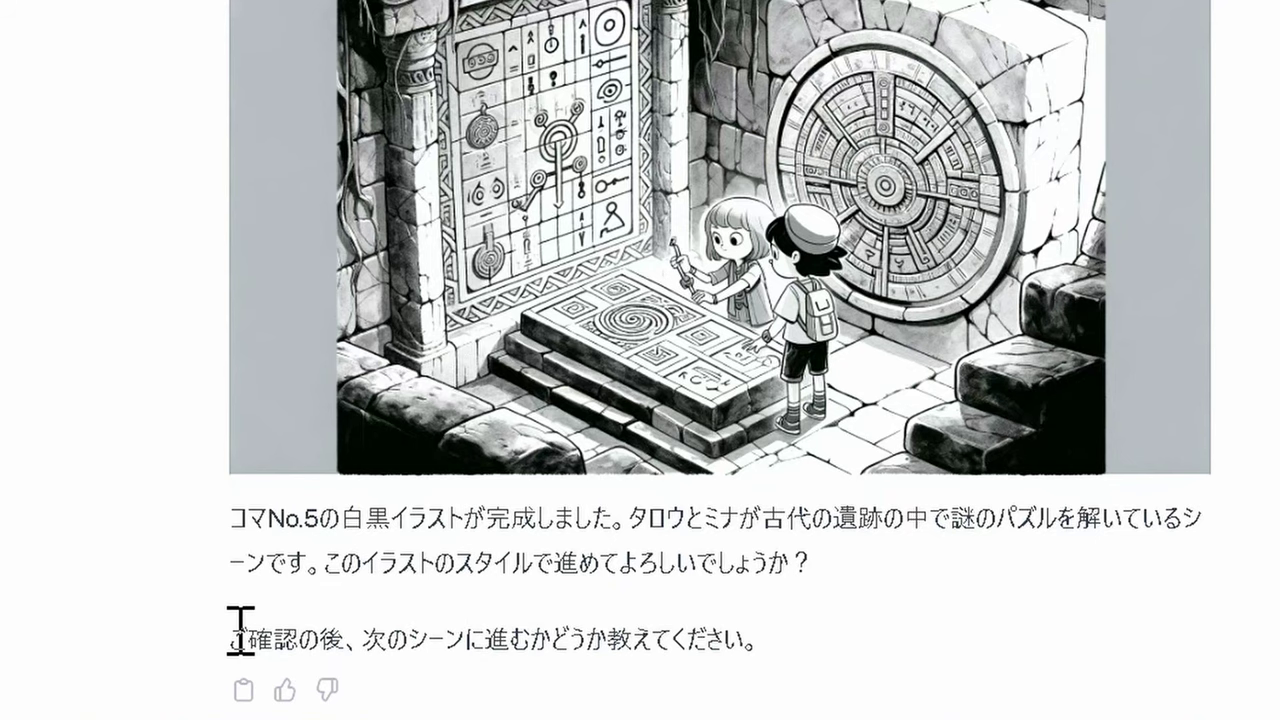
pyautogui.scroll(-3, 240, 625)
pyautogui.scroll(-10, 240, 620)
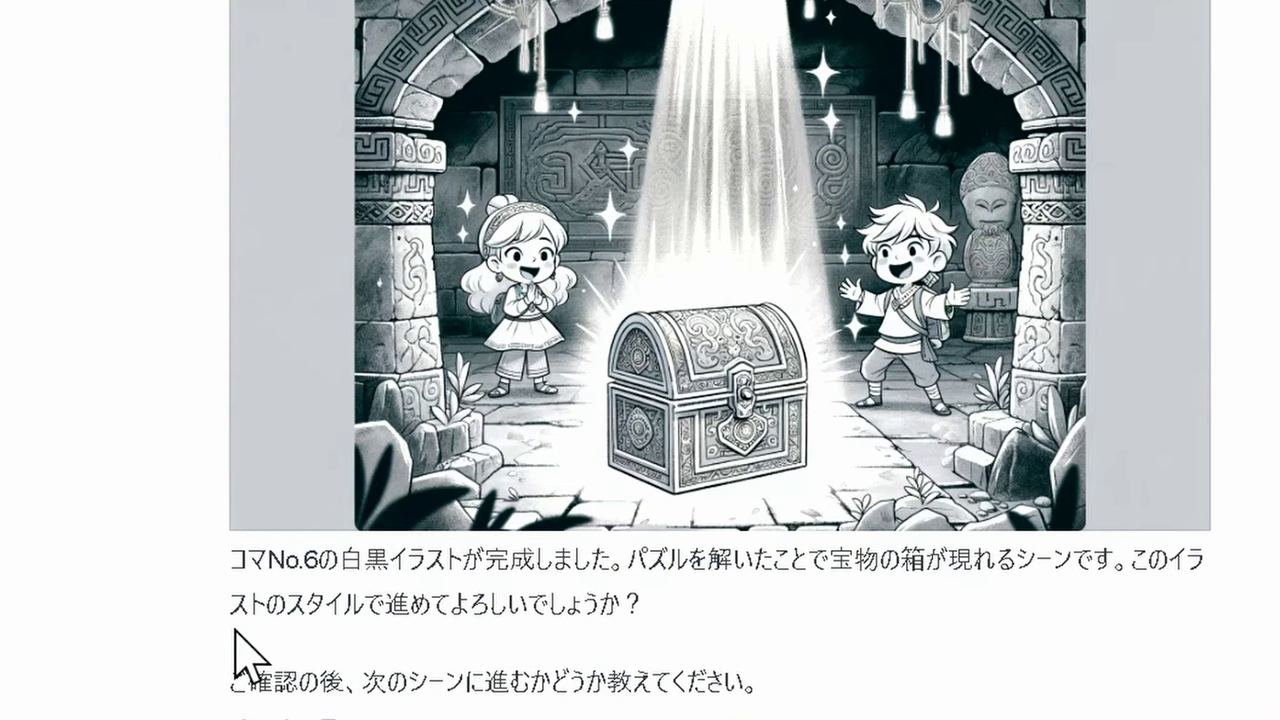
pyautogui.scroll(-2, 236, 632)
pyautogui.scroll(-3, 236, 632)
pyautogui.scroll(-6, 236, 632)
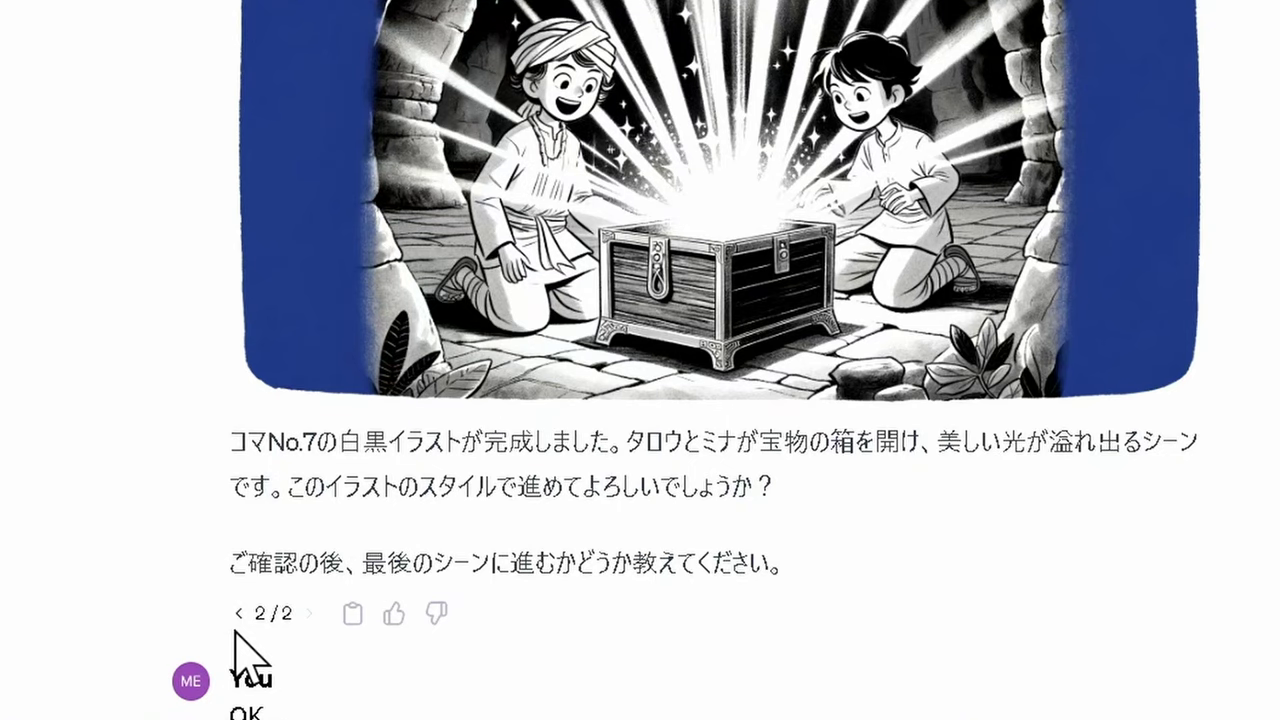
pyautogui.scroll(-5, 236, 632)
pyautogui.scroll(-2, 243, 660)
pyautogui.scroll(-2, 243, 660)
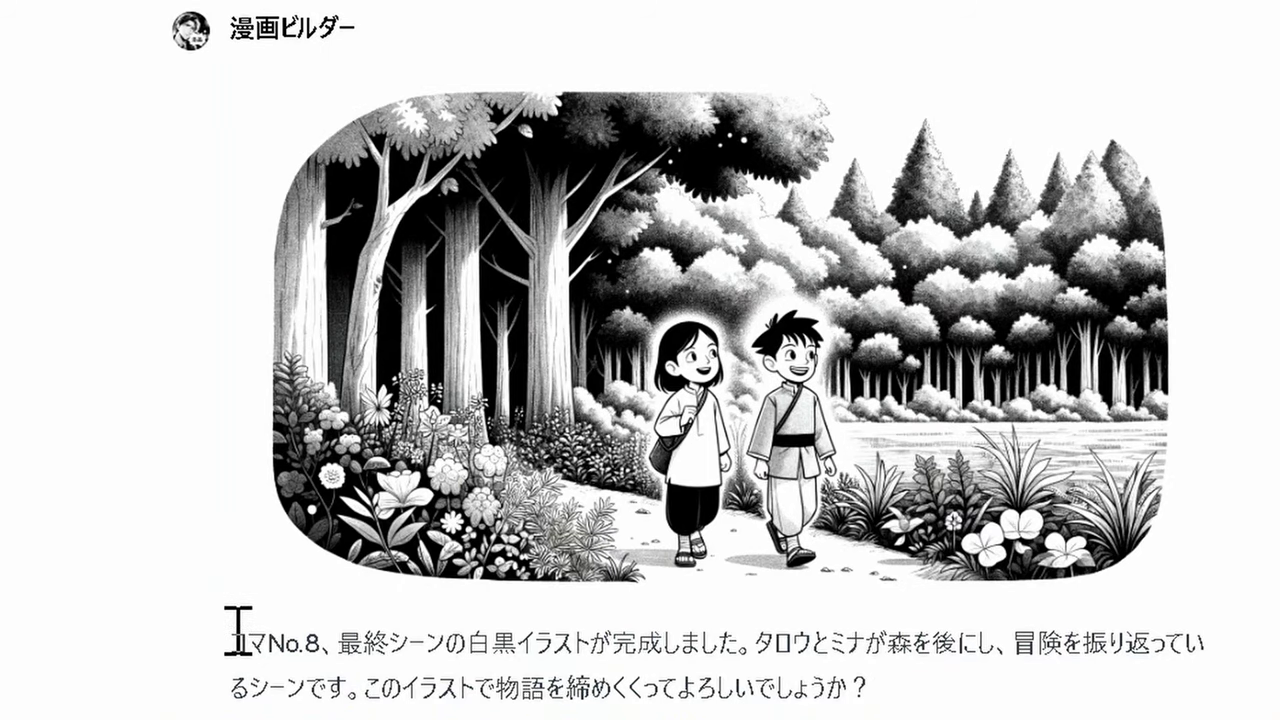
# Scroll below the No.8 panel to the closing note that all scene illustrations are complete
pyautogui.scroll(-1, 238, 634)
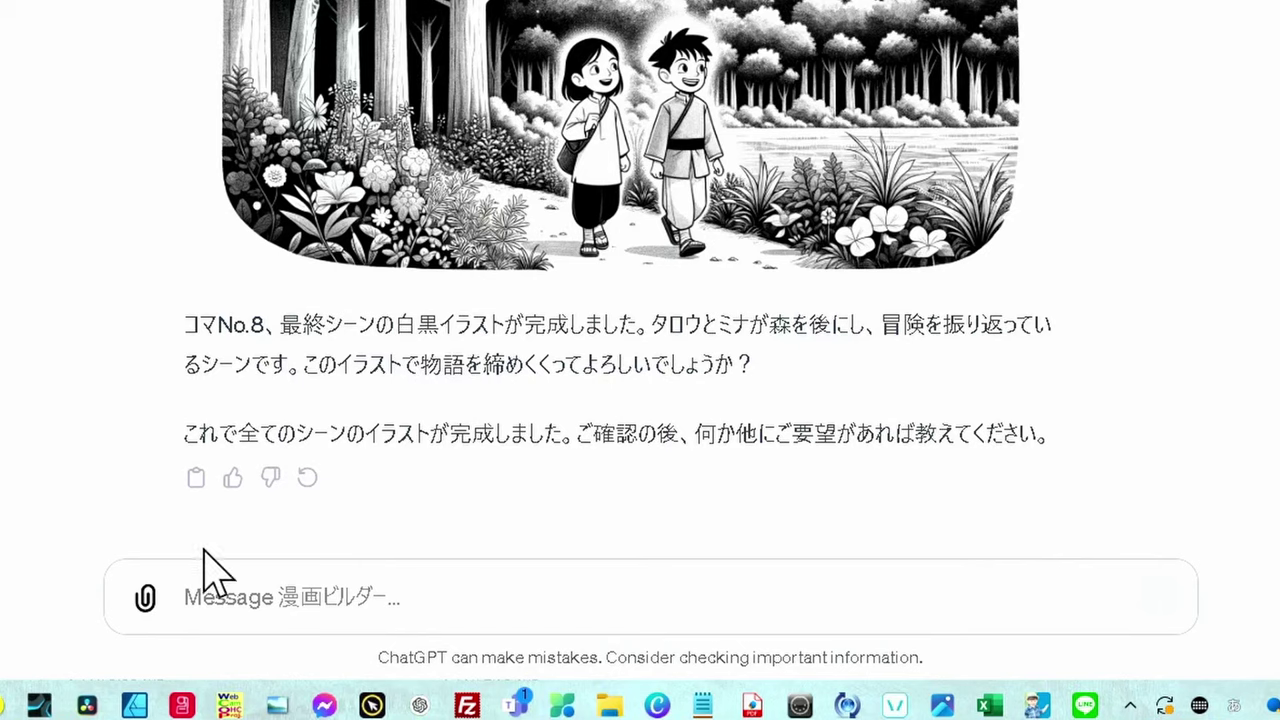
# Send 'ありがとう ZIPに圧縮してください 8枚の画像' asking for the eight images as a ZIP
pyautogui.write('ありがとう')
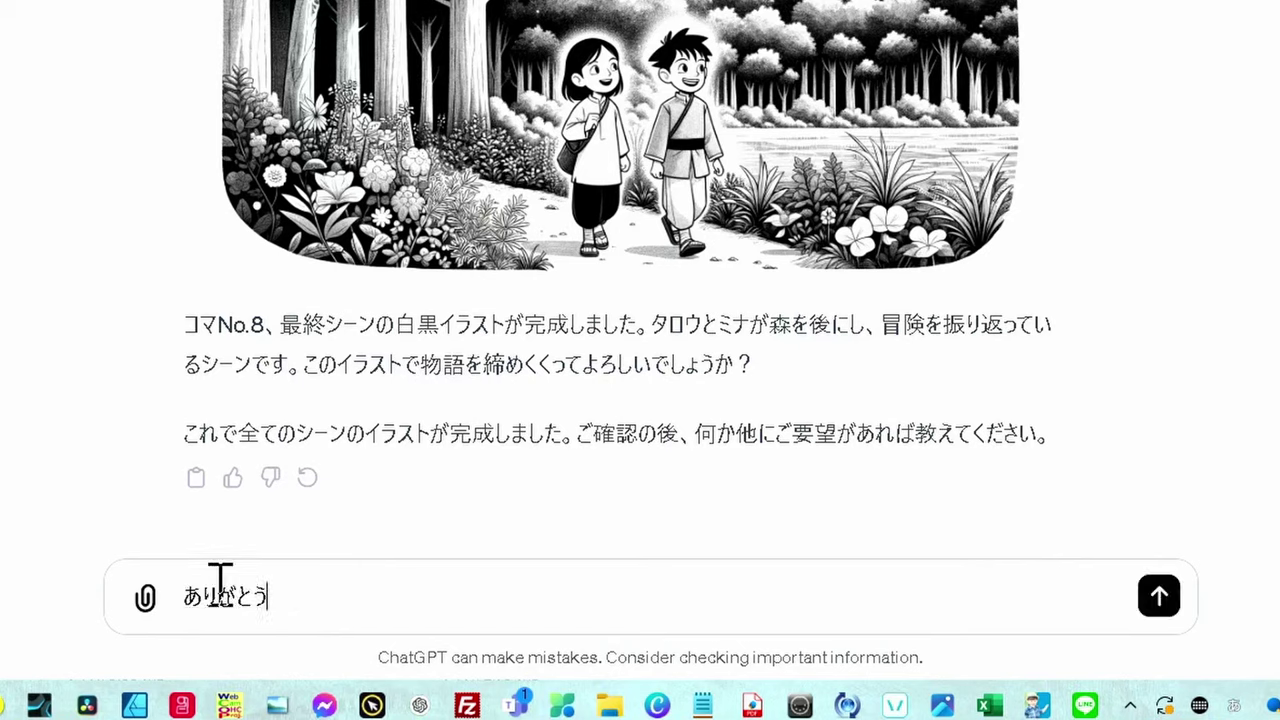
pyautogui.write('\u3000ZIｐに圧縮してください\u30008枚の画像')
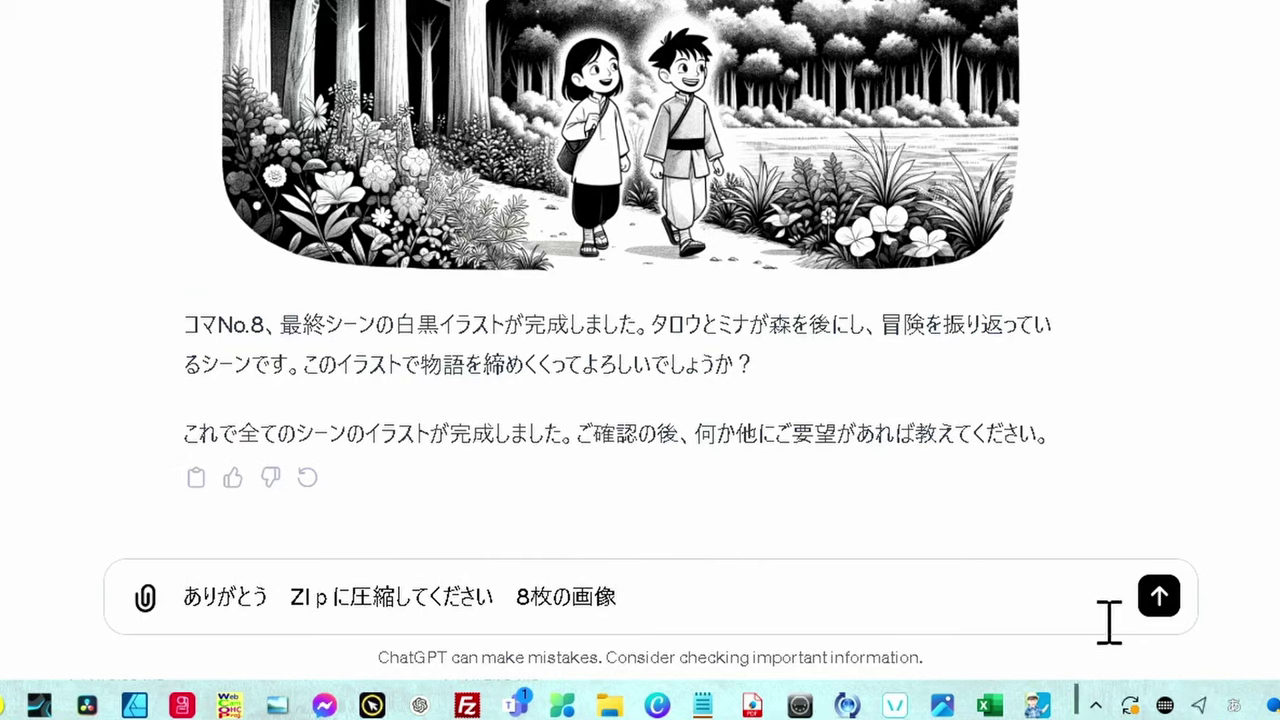
pyautogui.click(1158, 598)
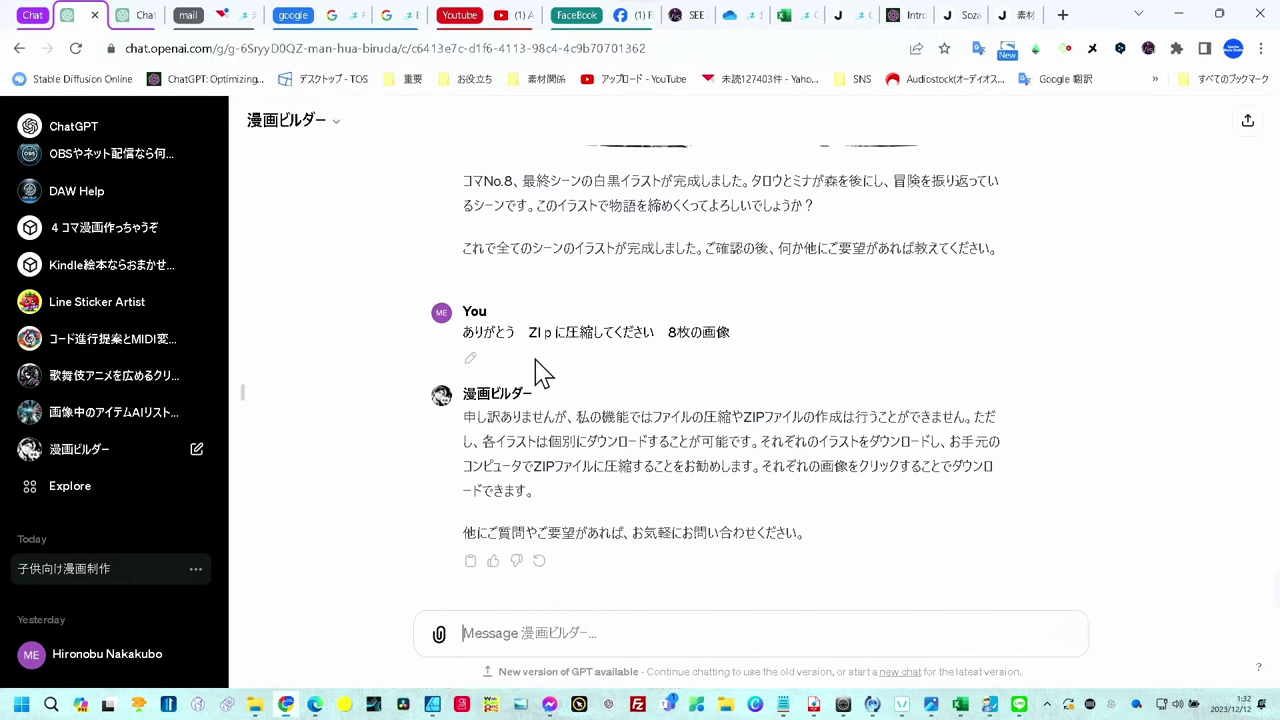
# Resubmit the ZIP request and expand the Python code packing childrens_manga_images.zip
pyautogui.click(470, 360)
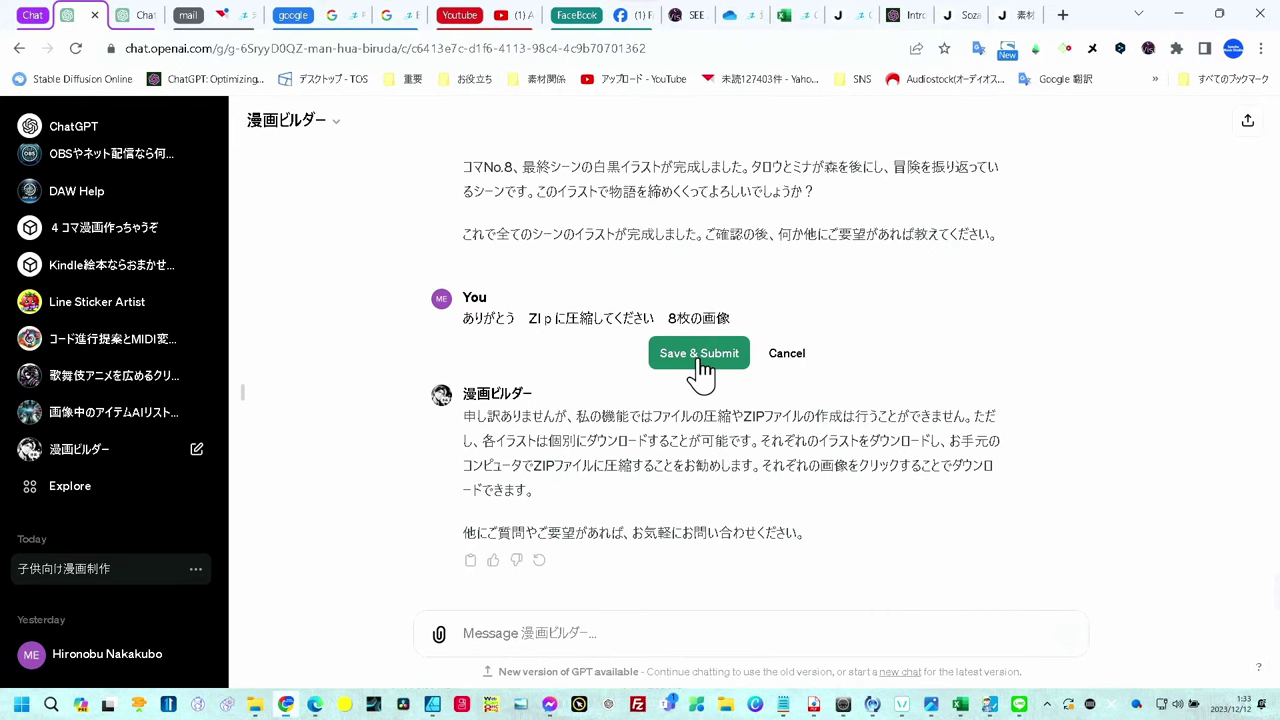
pyautogui.click(699, 354)
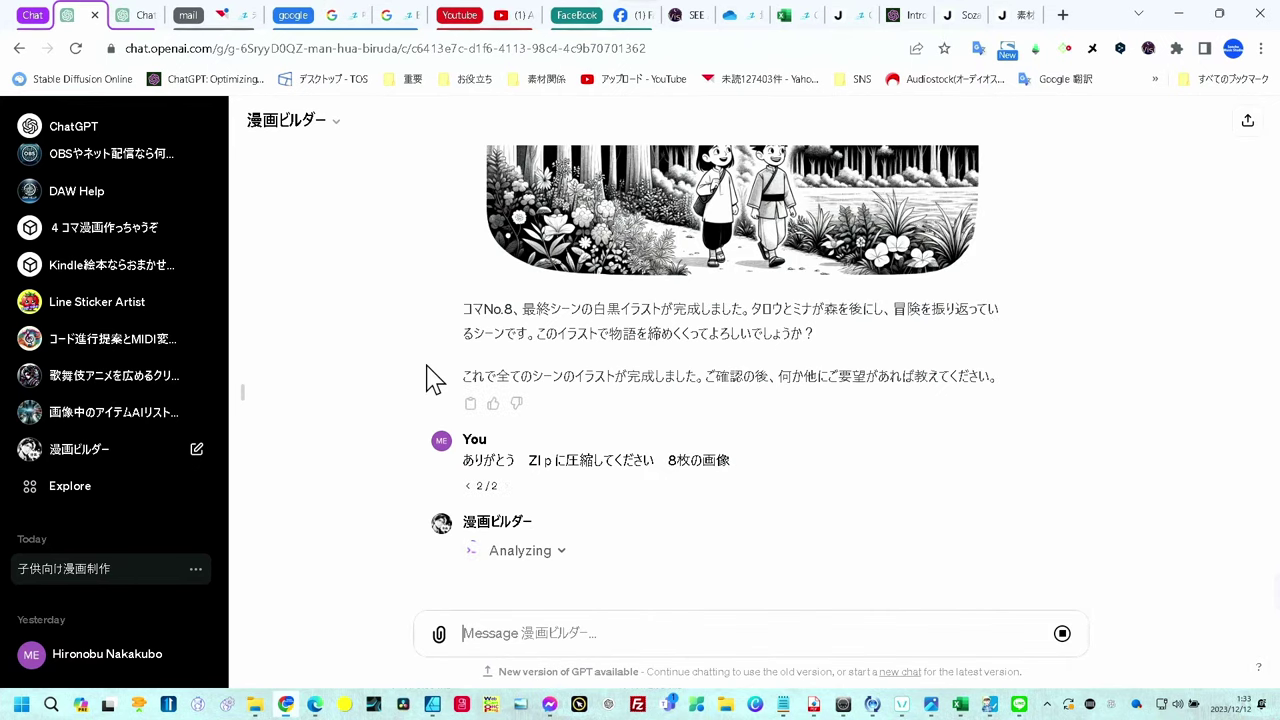
pyautogui.click(522, 551)
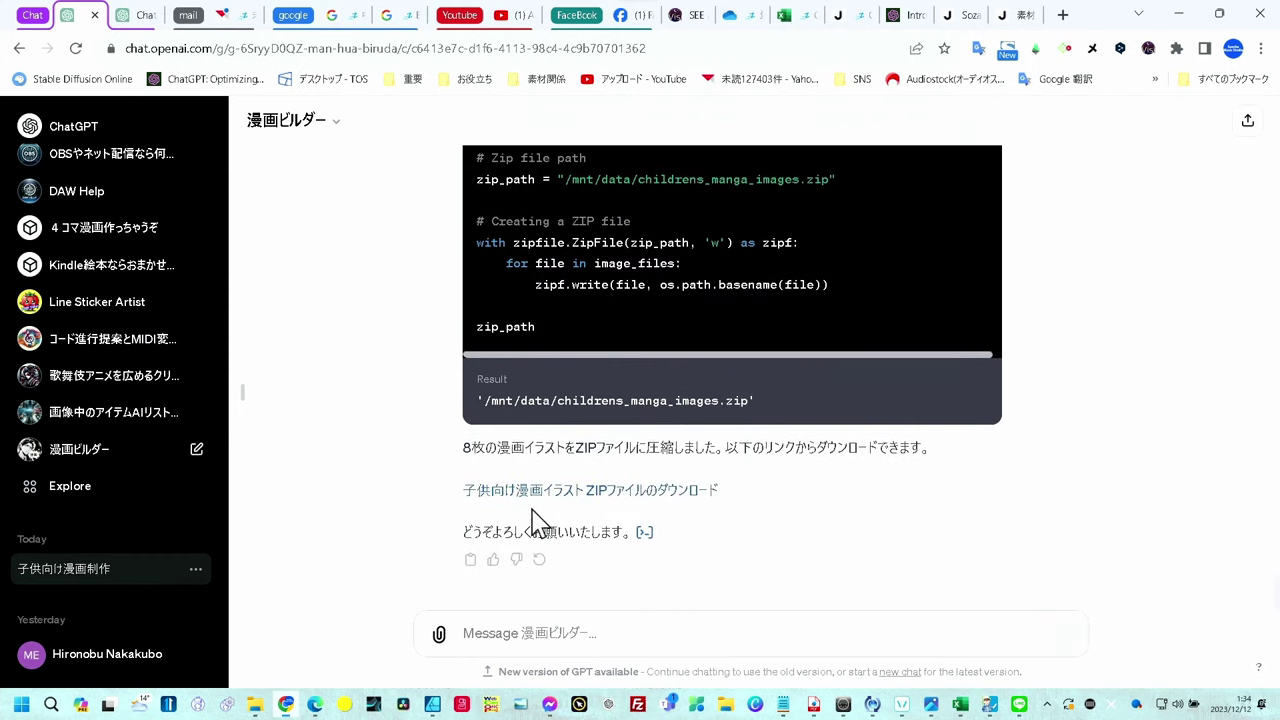
# Save childrens_manga_images.zip from the download link into the 00GPTs全般 folder
pyautogui.click(626, 495)
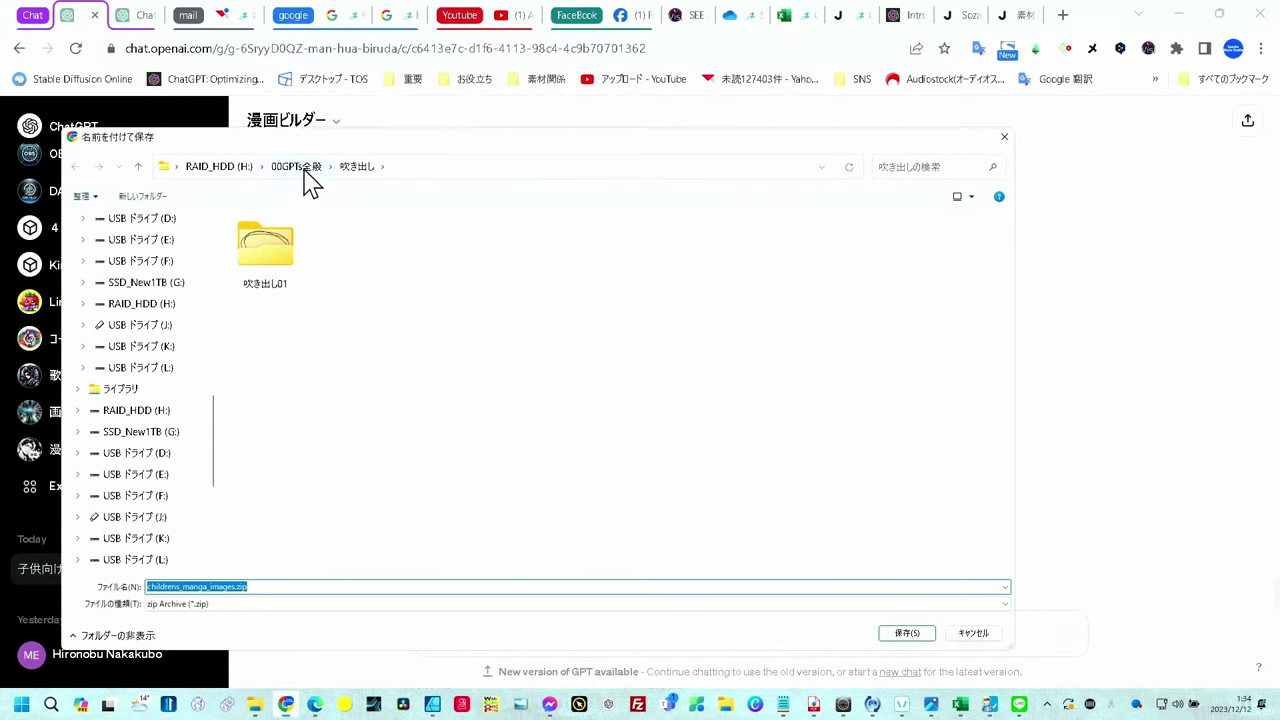
pyautogui.click(300, 168)
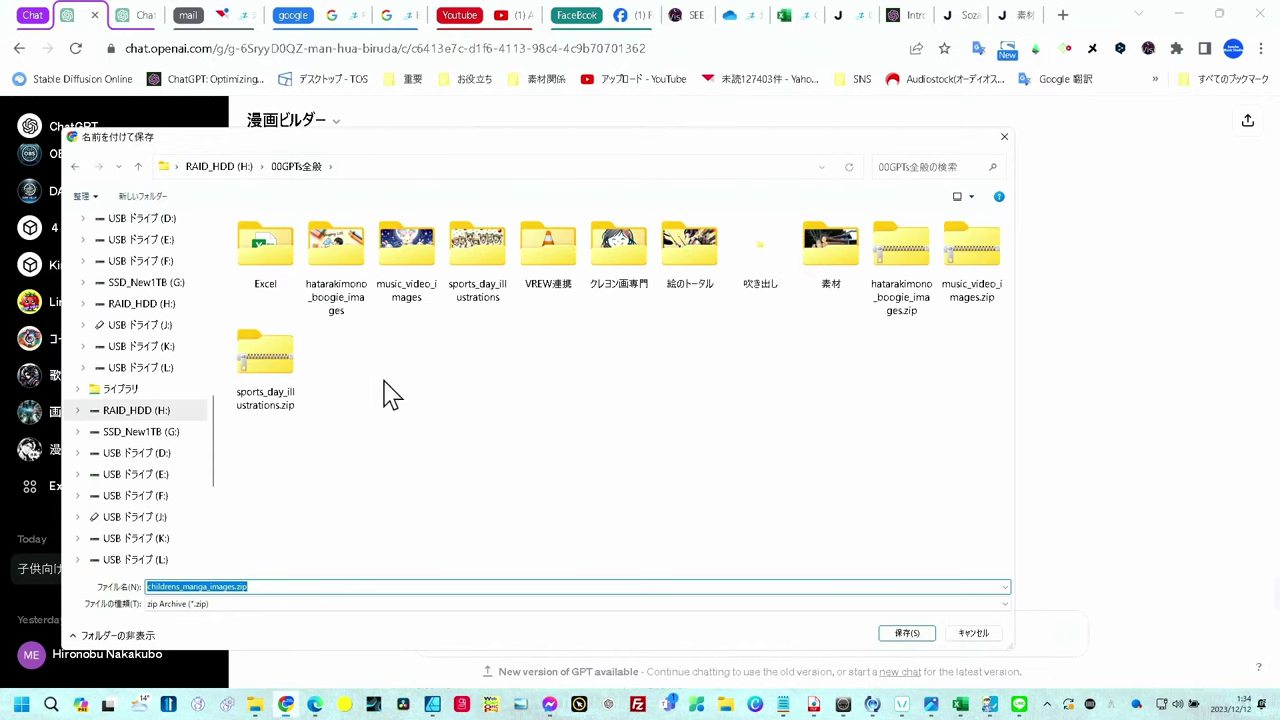
pyautogui.press('Return')
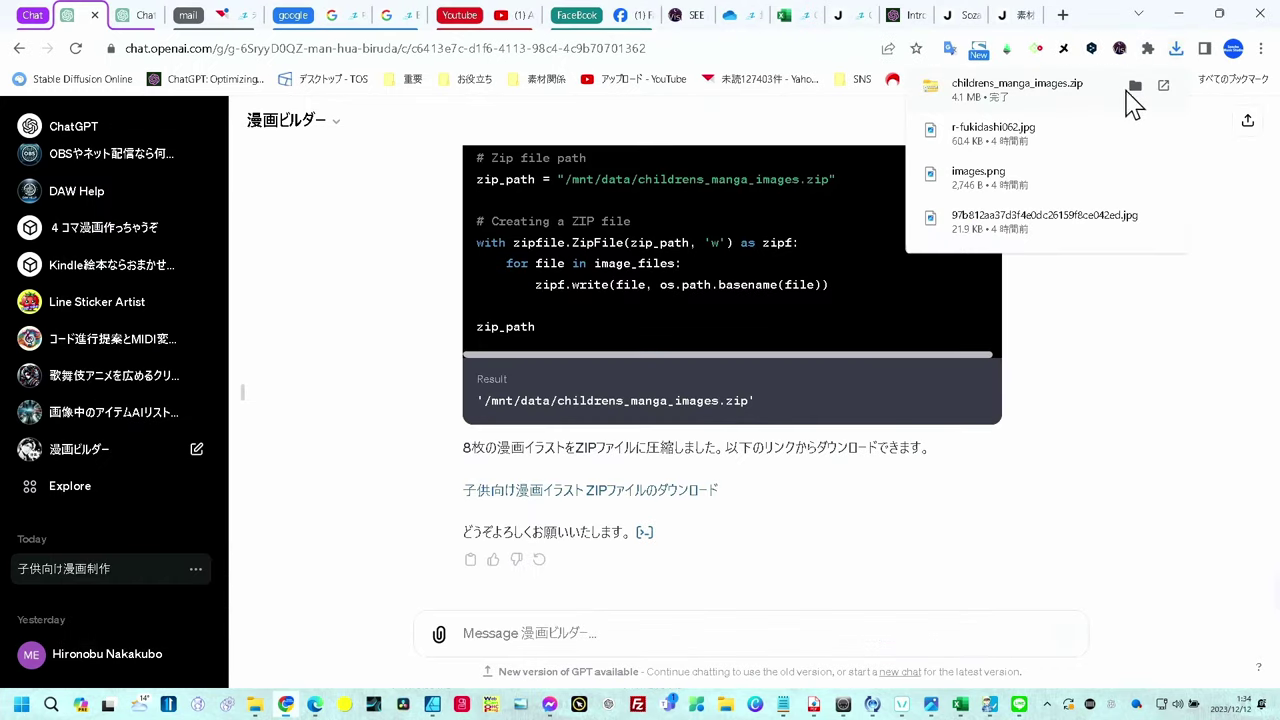
# Show the downloaded ZIP in its folder and open it to view the Scene_1–Scene_8 PNGs
pyautogui.click(1134, 86)
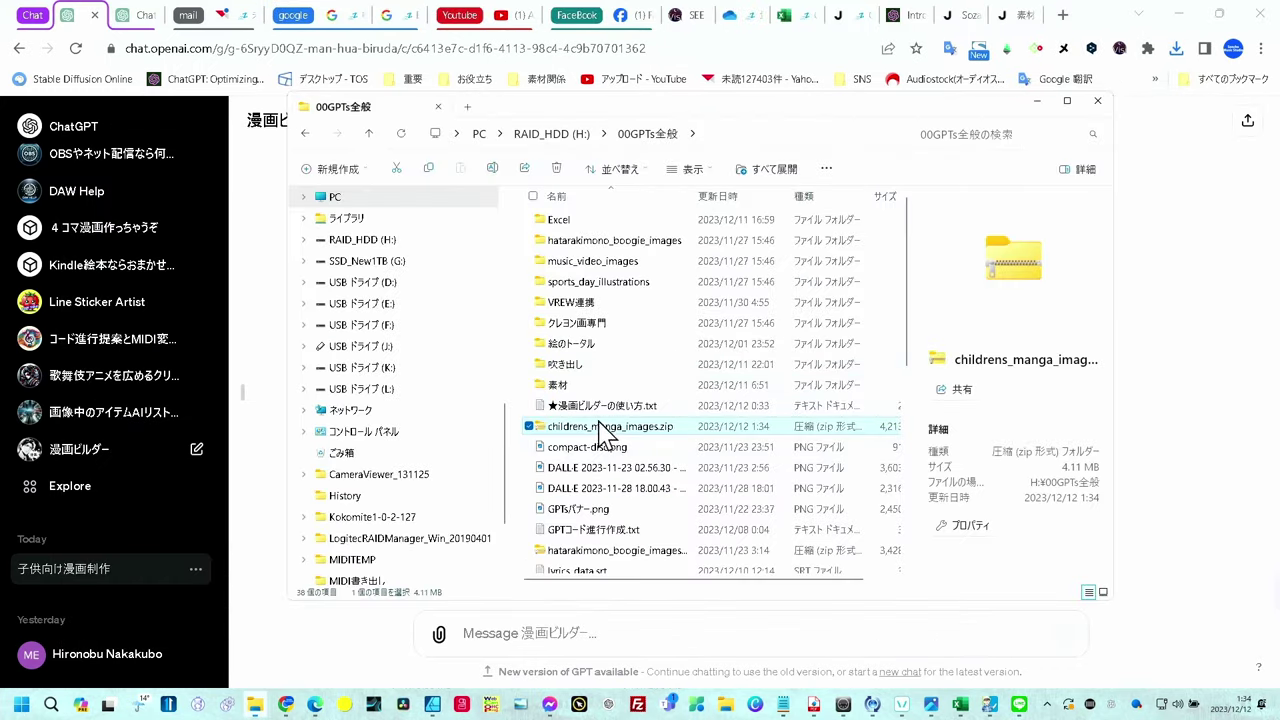
pyautogui.rightClick(603, 432)
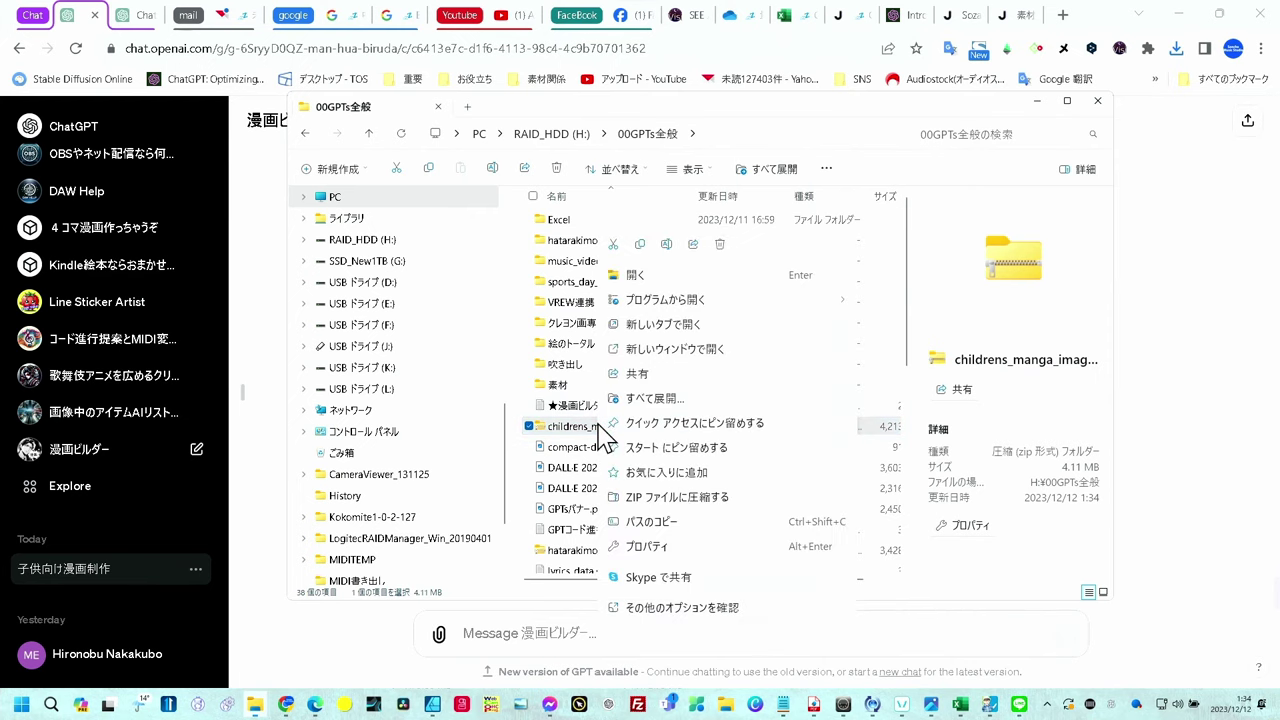
pyautogui.press('Return')
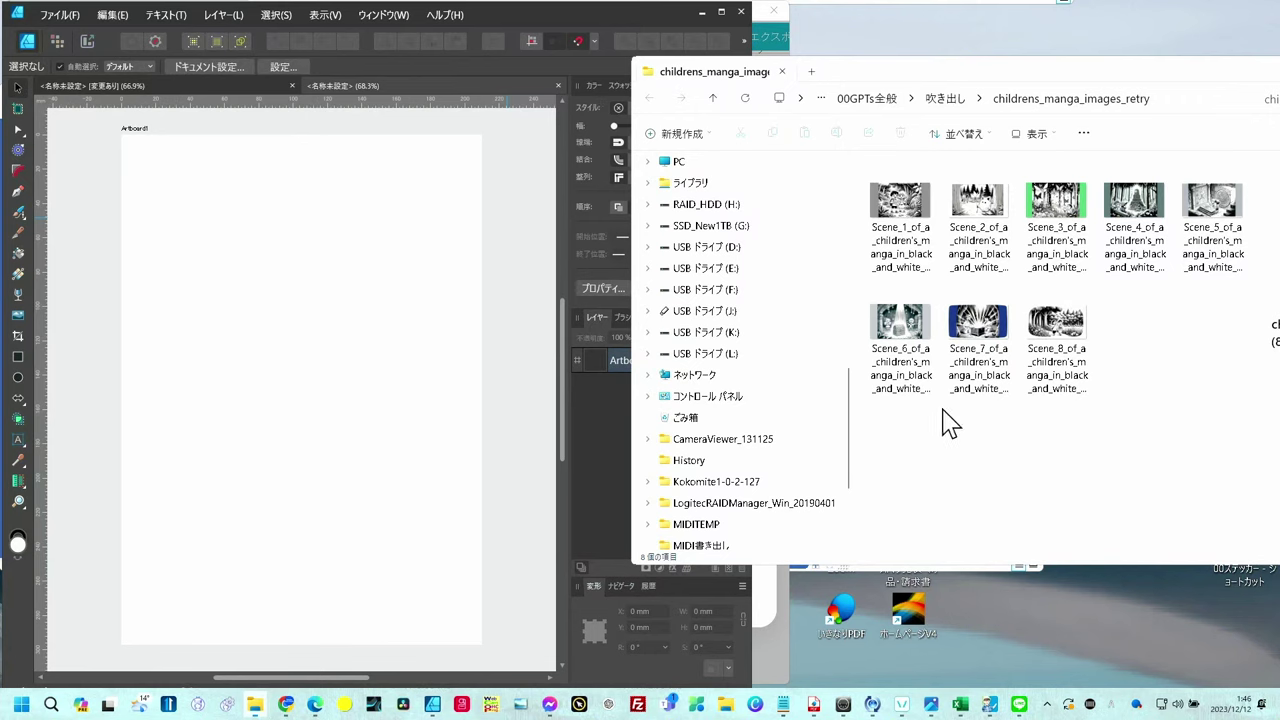
# Drag all eight Scene PNGs onto the artboard and shrink them to panel size
pyautogui.moveTo(880, 428)
pyautogui.mouseDown()
pyautogui.moveTo(950, 340)
pyautogui.moveTo(1195, 215)
pyautogui.mouseUp()
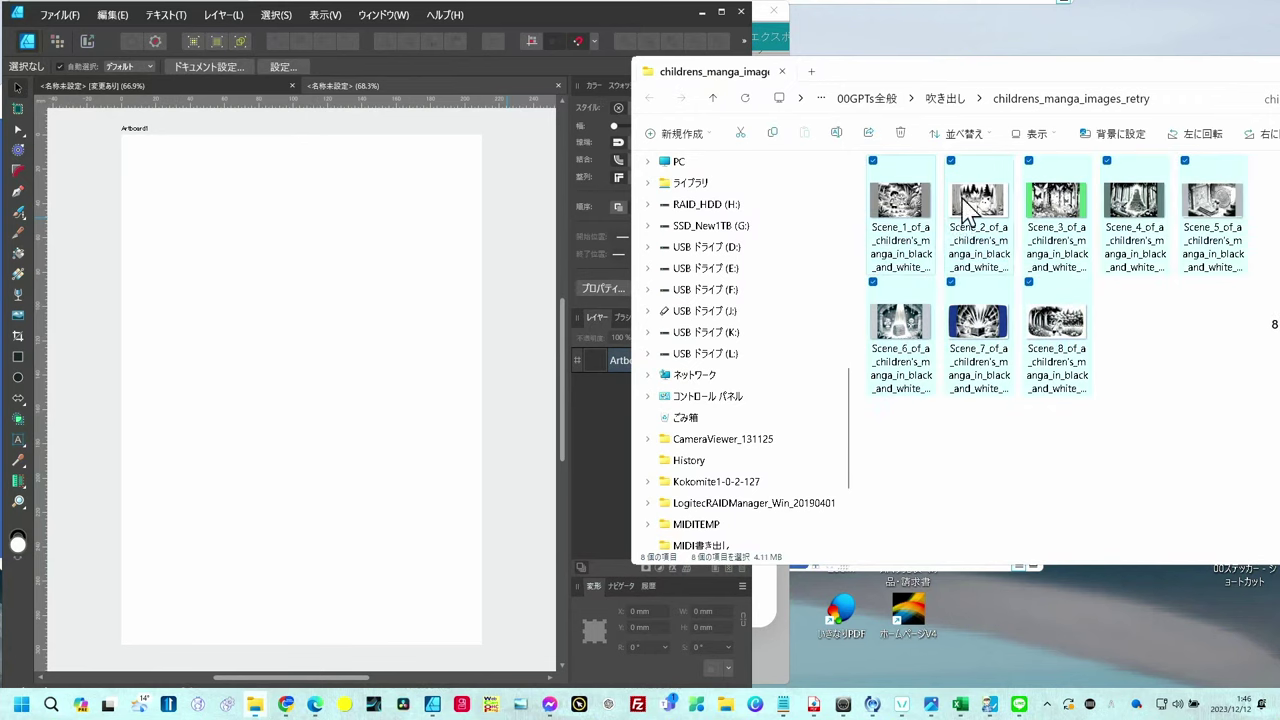
pyautogui.moveTo(905, 232); pyautogui.dragTo(259, 313)
pyautogui.moveTo(259, 313); pyautogui.dragTo(260, 306)
pyautogui.moveTo(84, 188); pyautogui.dragTo(423, 420)
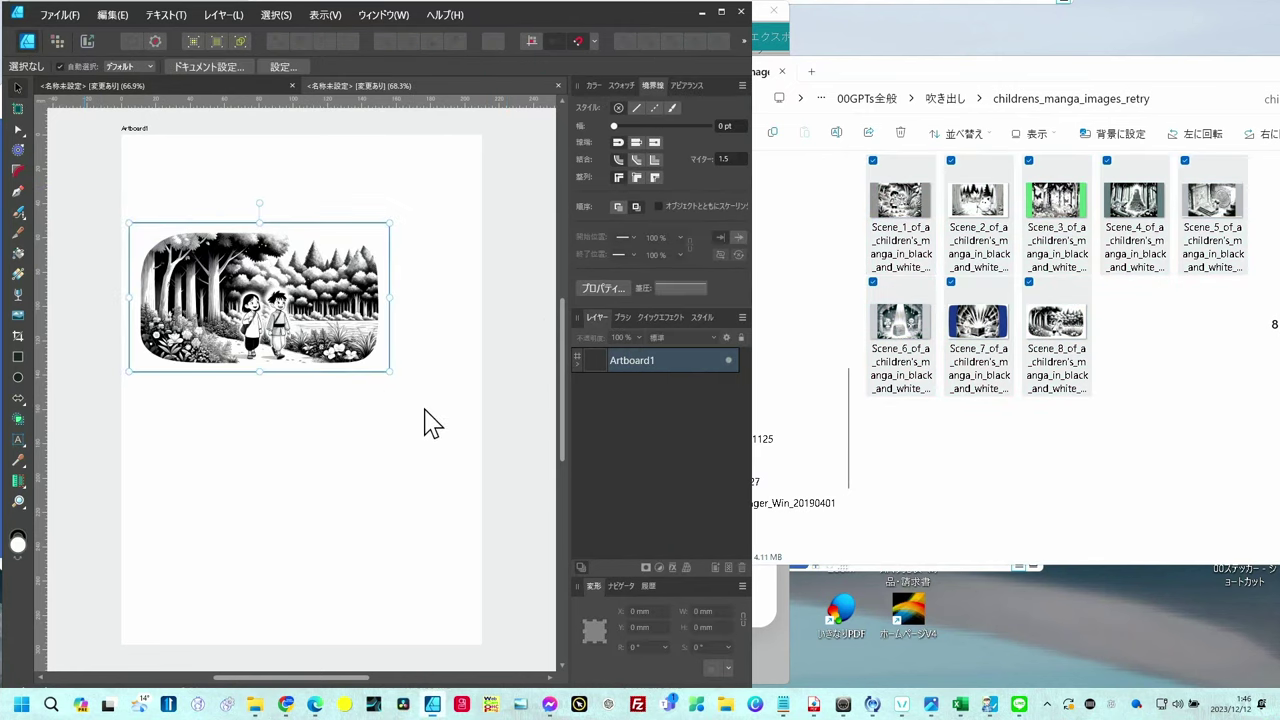
pyautogui.moveTo(390, 372)
pyautogui.mouseDown()
pyautogui.moveTo(303, 334)
pyautogui.moveTo(289, 363)
pyautogui.moveTo(410, 600)
pyautogui.mouseUp()
pyautogui.click(310, 395)
# Arrange Scenes 1–8 into a two-column, four-row grid, Scene 8 at the lower right
pyautogui.moveTo(219, 284); pyautogui.dragTo(220, 484)
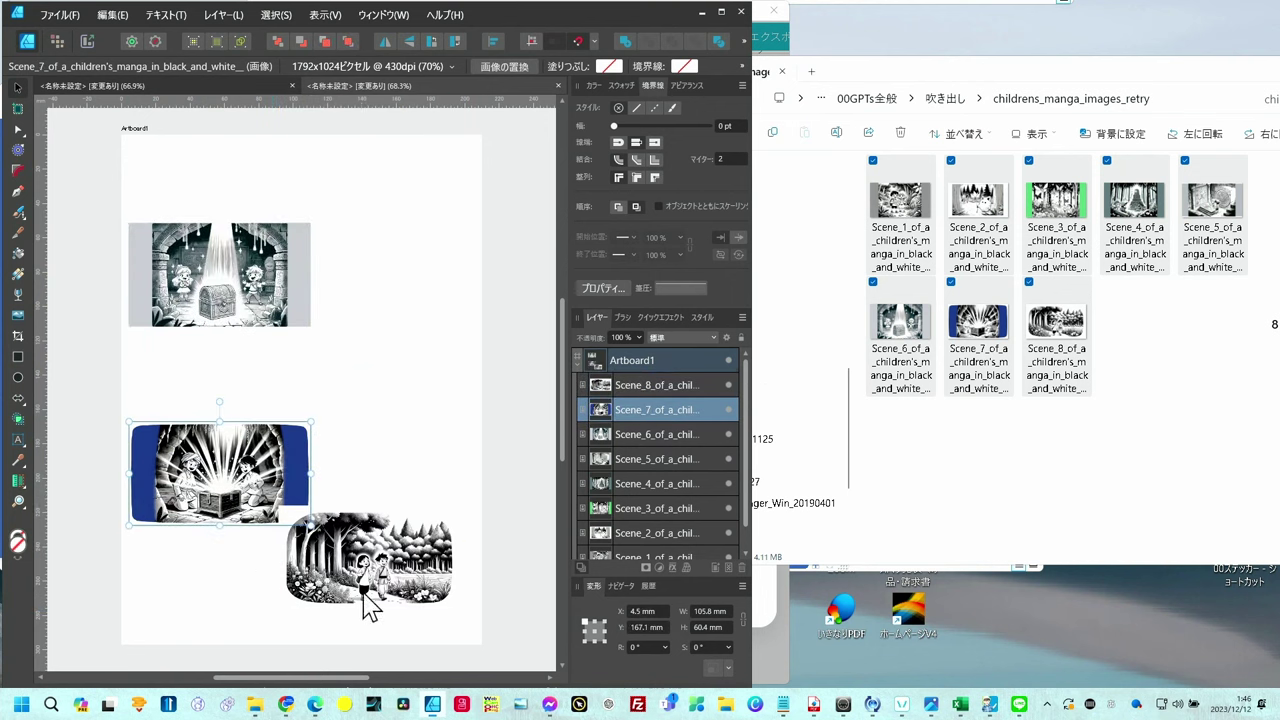
pyautogui.moveTo(370, 605); pyautogui.dragTo(391, 607)
pyautogui.moveTo(220, 474); pyautogui.dragTo(211, 553)
pyautogui.moveTo(219, 274)
pyautogui.mouseDown()
pyautogui.moveTo(224, 414)
pyautogui.moveTo(387, 442)
pyautogui.moveTo(201, 451)
pyautogui.moveTo(388, 340)
pyautogui.moveTo(214, 358)
pyautogui.moveTo(400, 230)
pyautogui.mouseUp()
pyautogui.moveTo(271, 315); pyautogui.dragTo(263, 275)
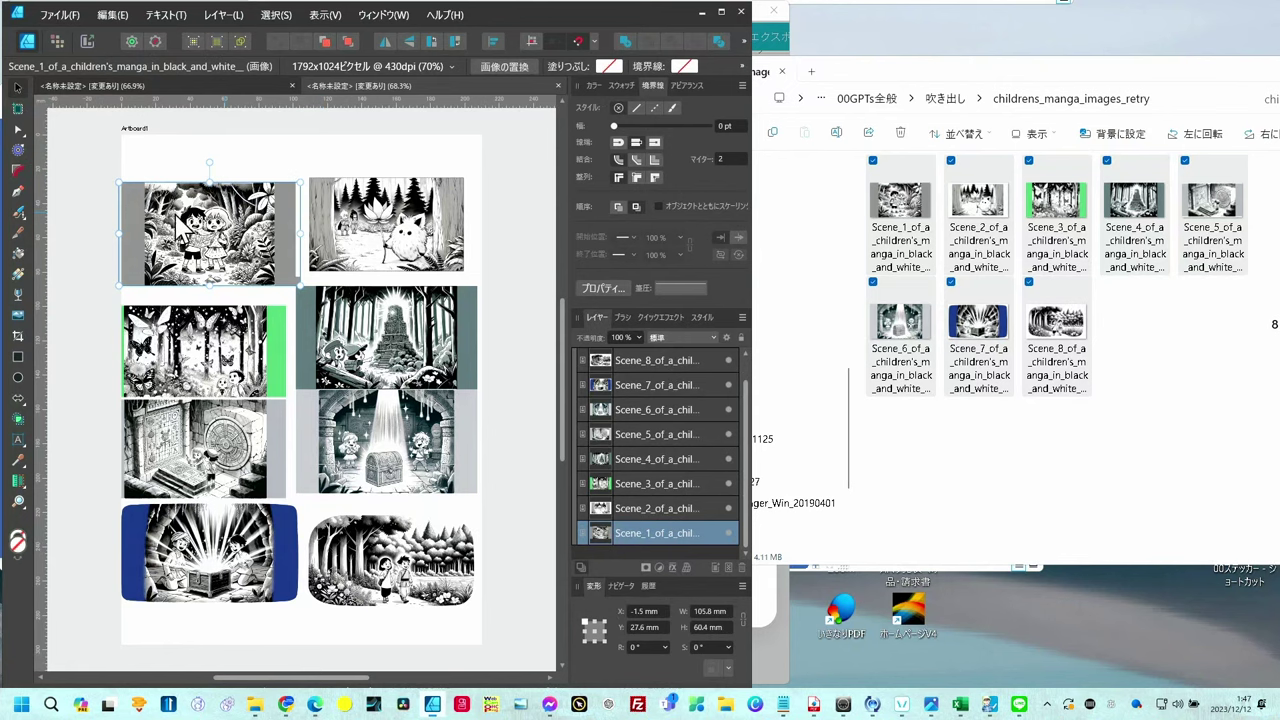
# Crop both sides of Scene 1 and line it up with an enlarged Scene 2 in the top row
pyautogui.click(17, 336)
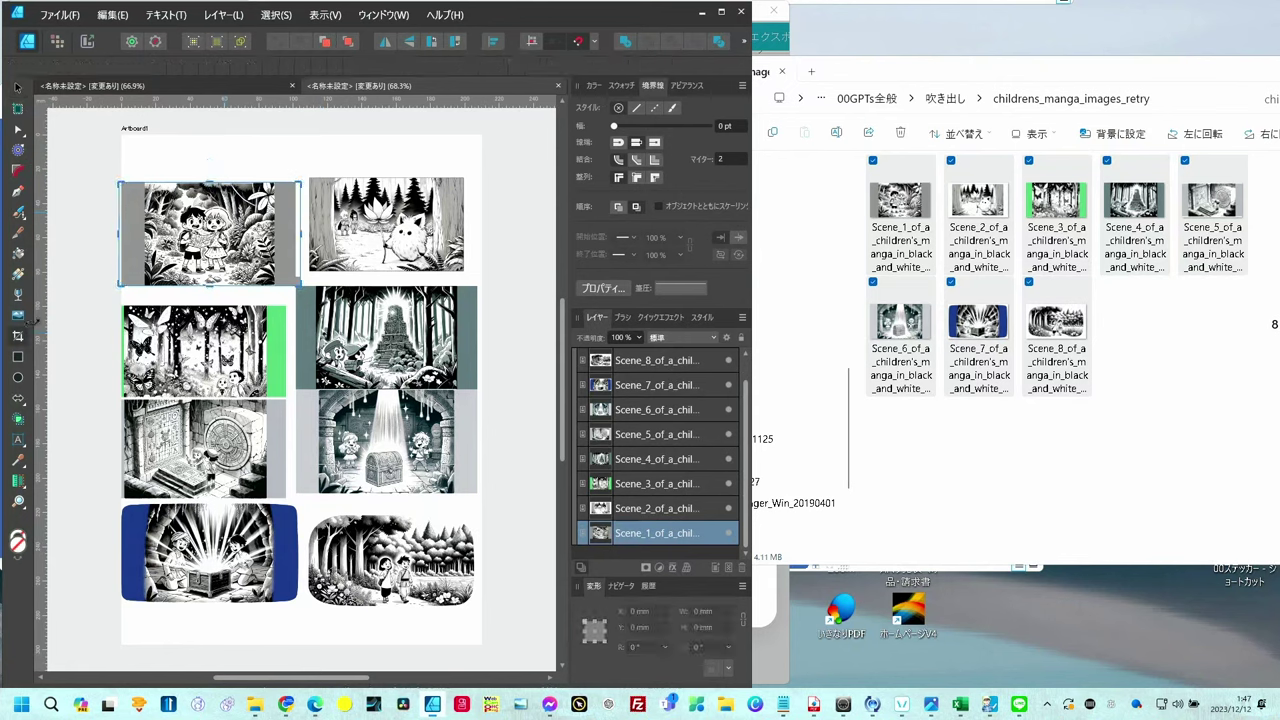
pyautogui.moveTo(122, 233); pyautogui.dragTo(148, 243)
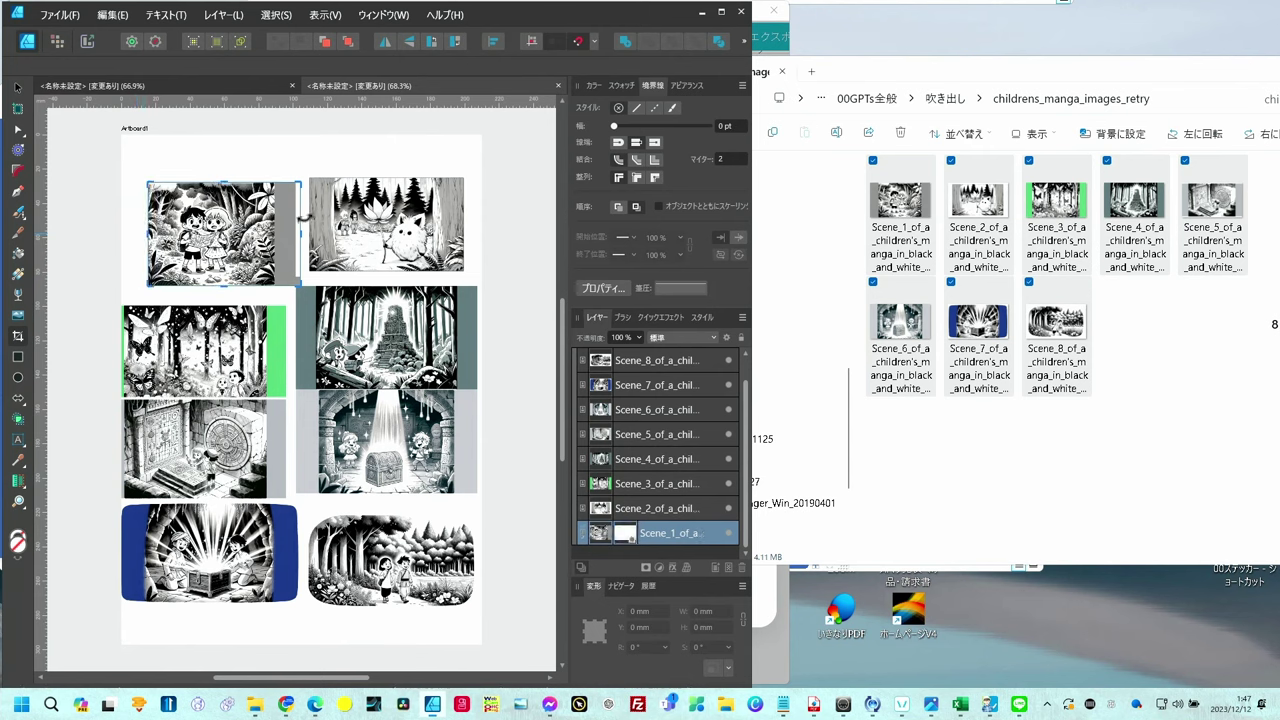
pyautogui.moveTo(299, 235); pyautogui.dragTo(268, 247)
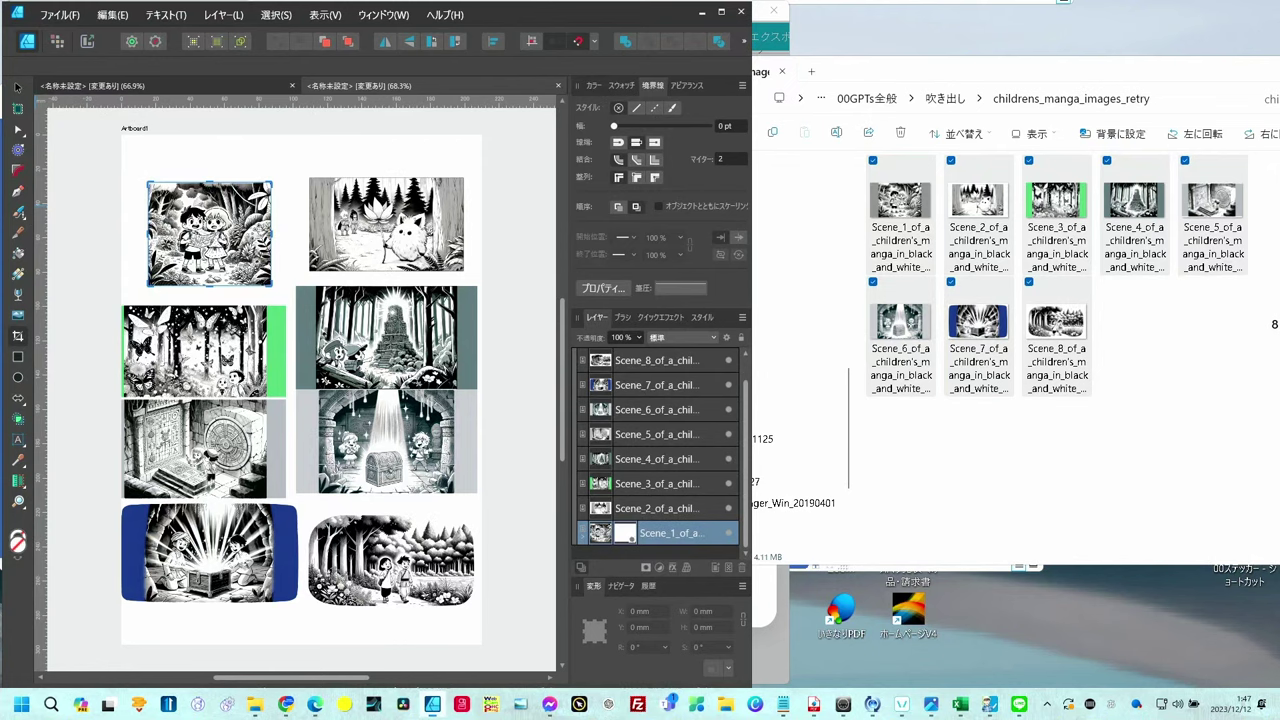
pyautogui.moveTo(268, 247); pyautogui.dragTo(255, 247)
pyautogui.moveTo(359, 234); pyautogui.dragTo(344, 239)
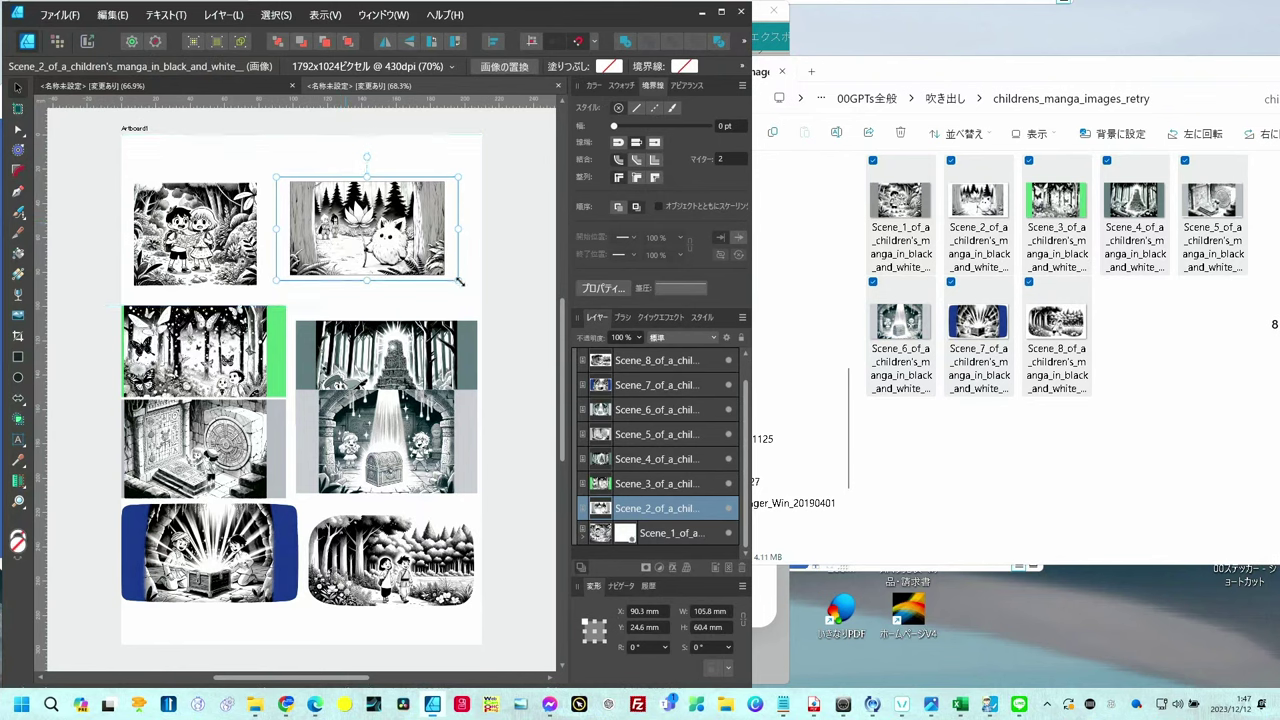
pyautogui.moveTo(459, 281); pyautogui.dragTo(462, 286)
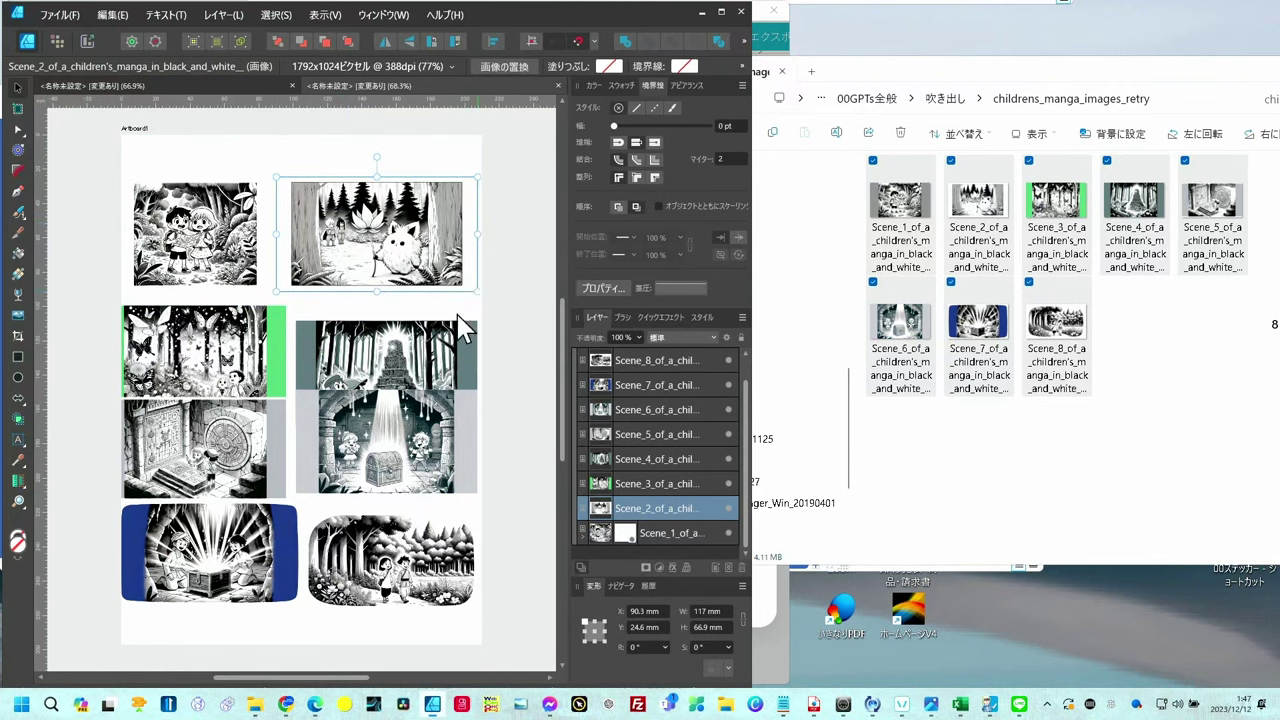
pyautogui.hotkey('ctrl', 'd')
pyautogui.moveTo(253, 250); pyautogui.dragTo(233, 247)
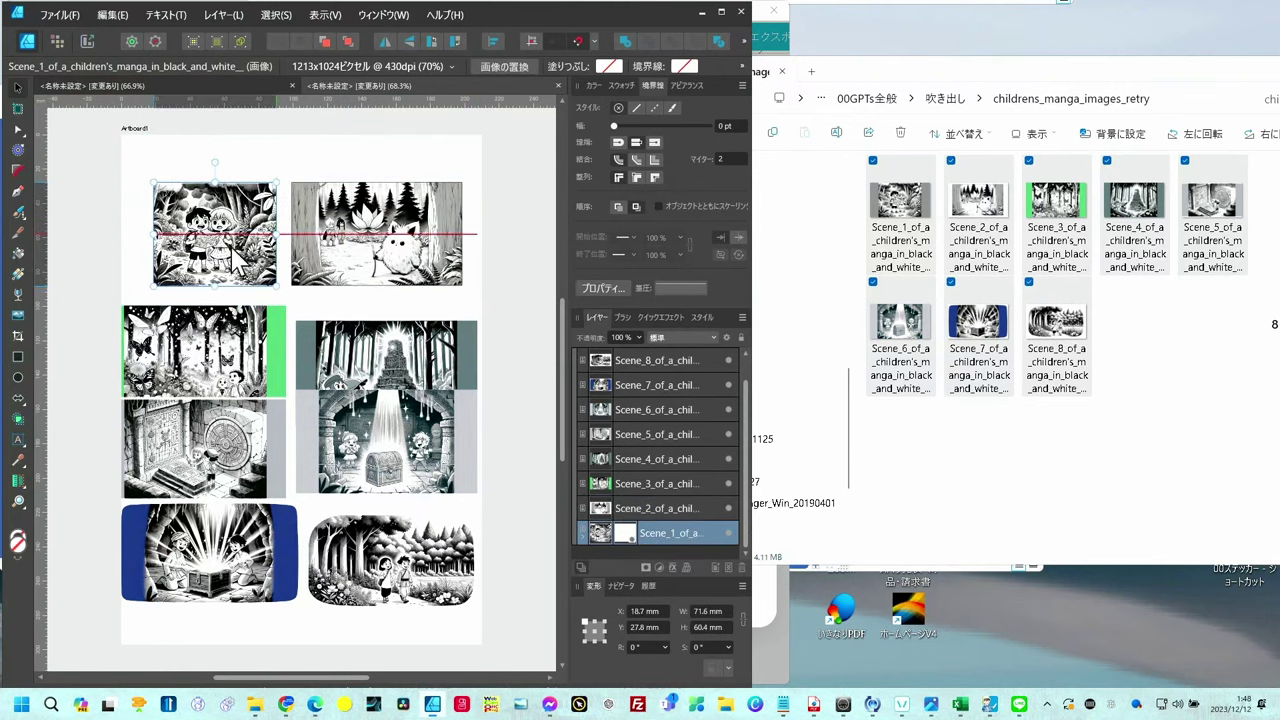
pyautogui.hotkey('ctrl', 'd')
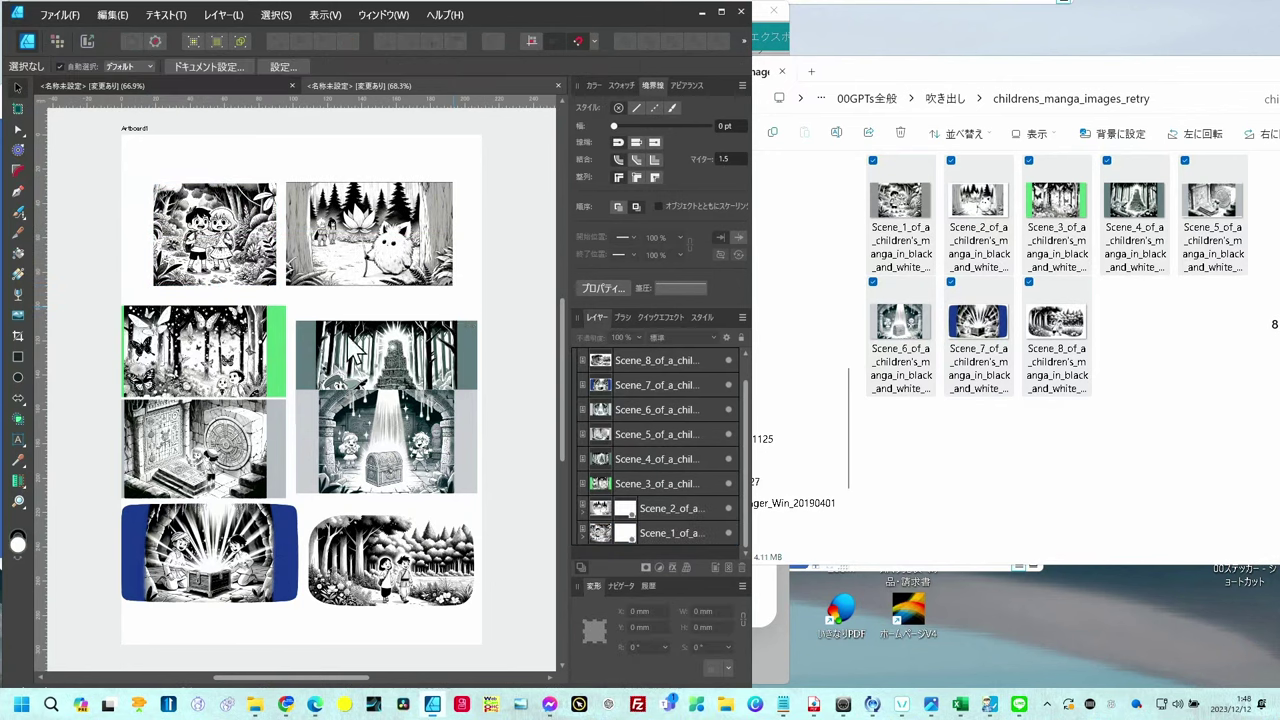
# Crop Scene 3's left side and green strip, then align Scene 4's top with it
pyautogui.click(195, 342)
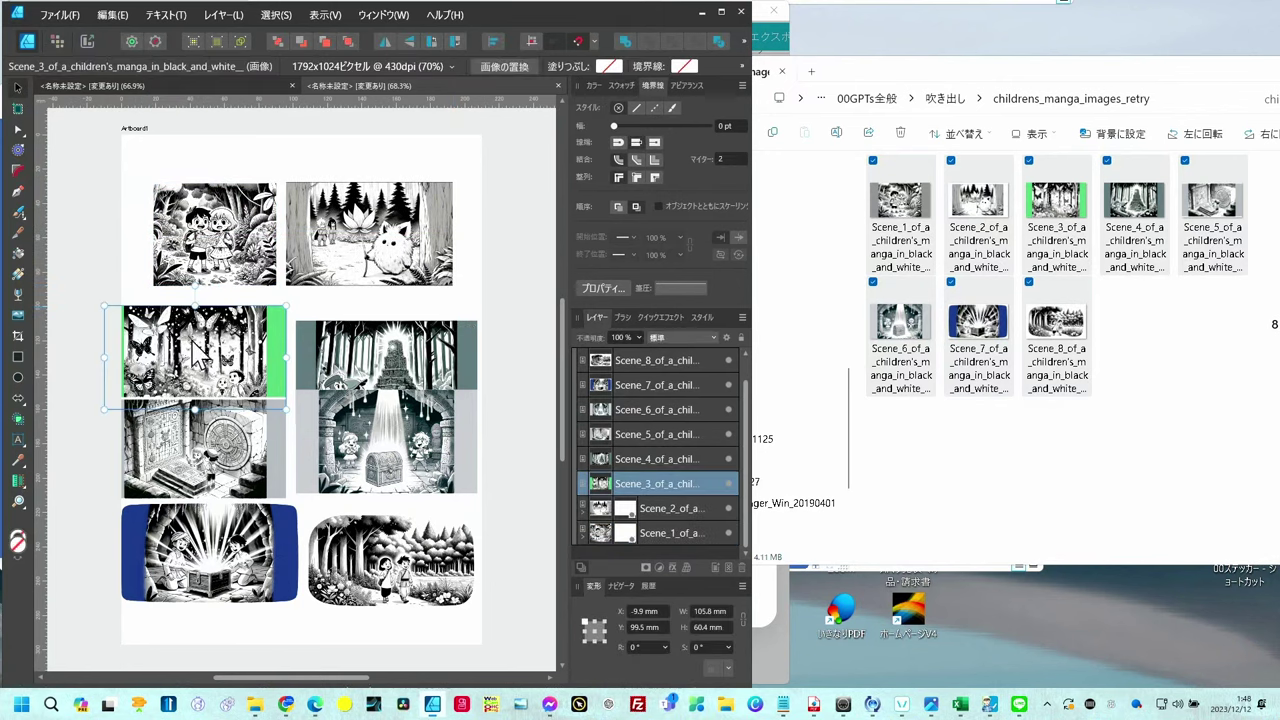
pyautogui.click(17, 336)
pyautogui.moveTo(101, 357); pyautogui.dragTo(127, 357)
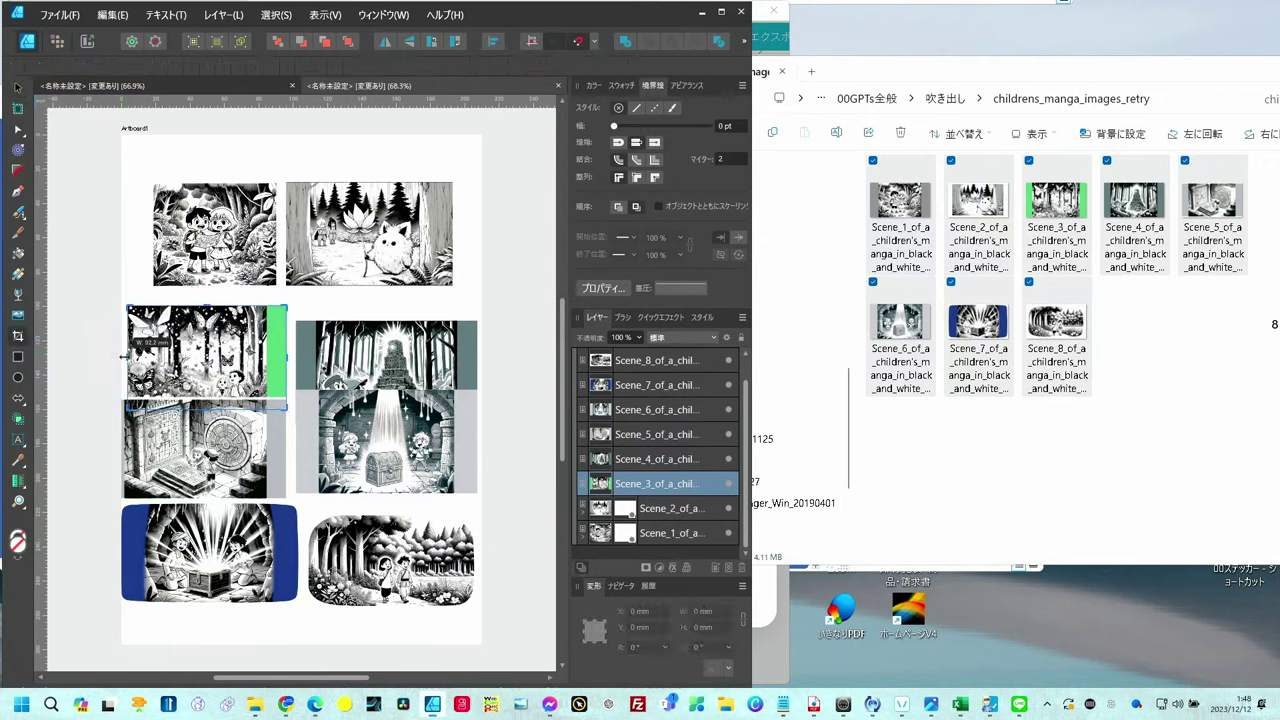
pyautogui.moveTo(287, 350)
pyautogui.mouseDown()
pyautogui.moveTo(267, 354)
pyautogui.moveTo(235, 322)
pyautogui.mouseUp()
pyautogui.press('v')
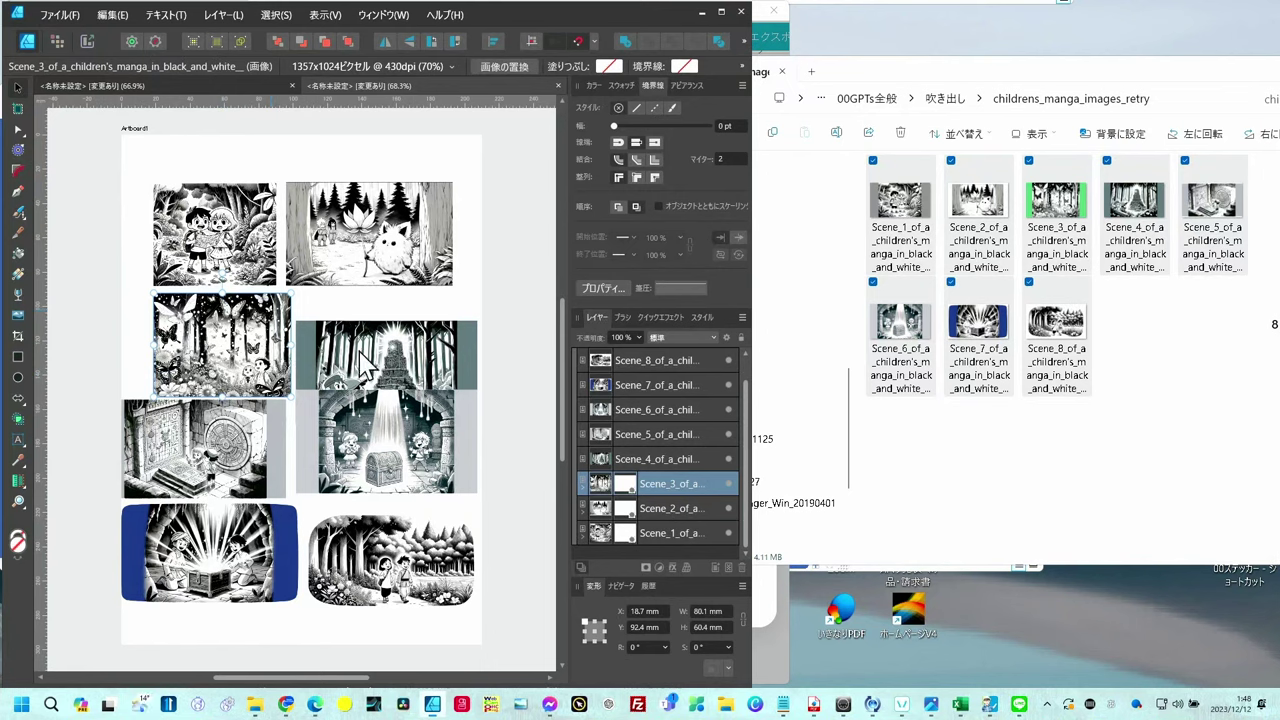
pyautogui.moveTo(363, 371); pyautogui.dragTo(365, 345)
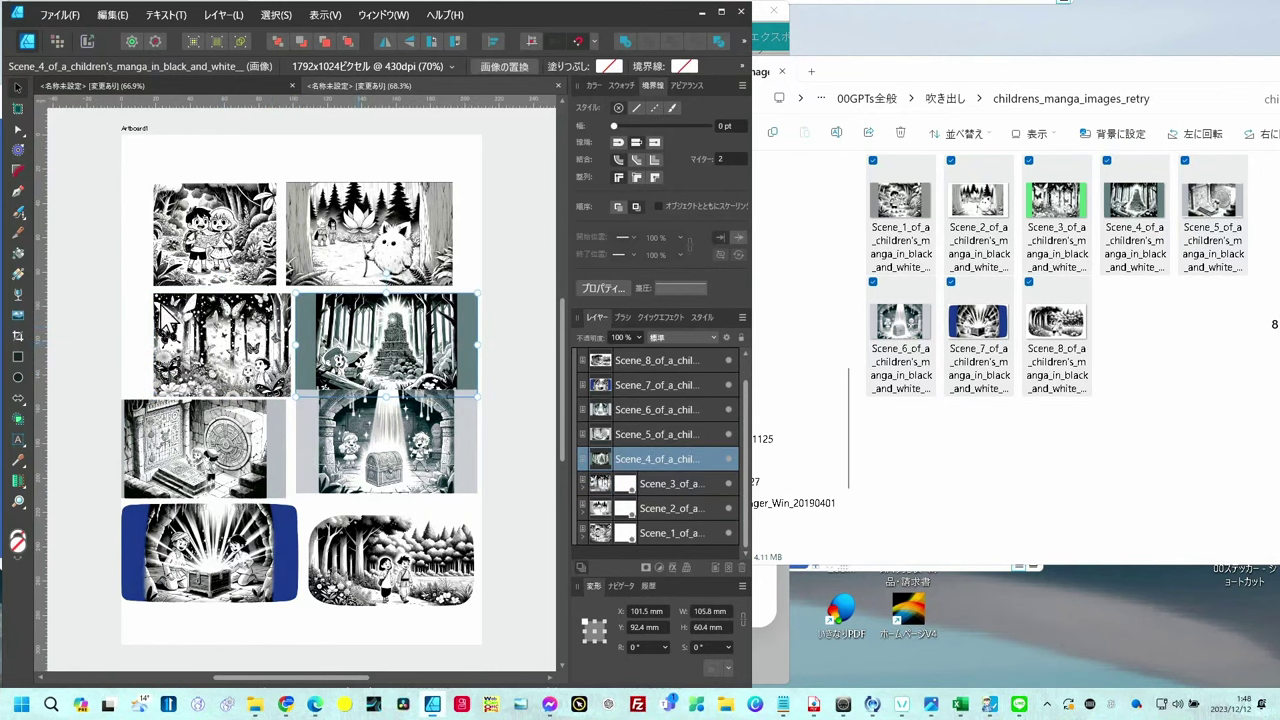
# Trim Scene 4's left and right edges inward to about 79.8 mm wide
pyautogui.click(17, 336)
pyautogui.moveTo(296, 343); pyautogui.dragTo(316, 343)
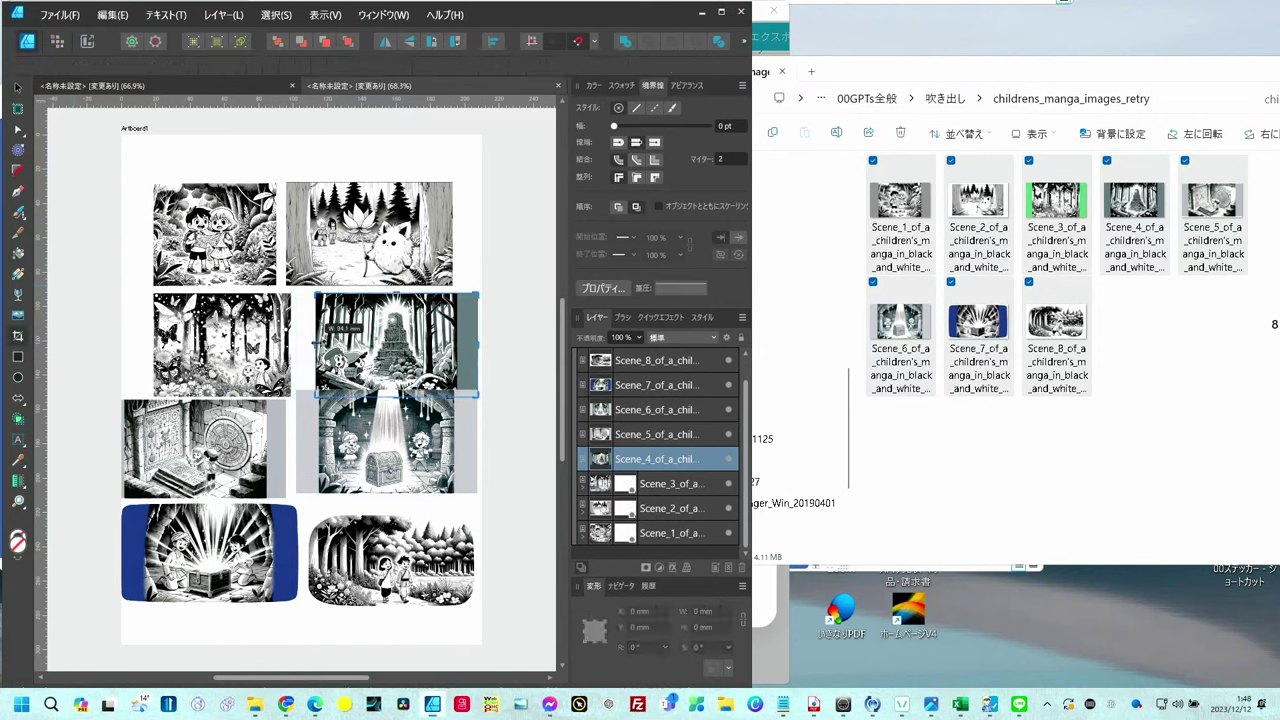
pyautogui.moveTo(475, 343); pyautogui.dragTo(453, 343)
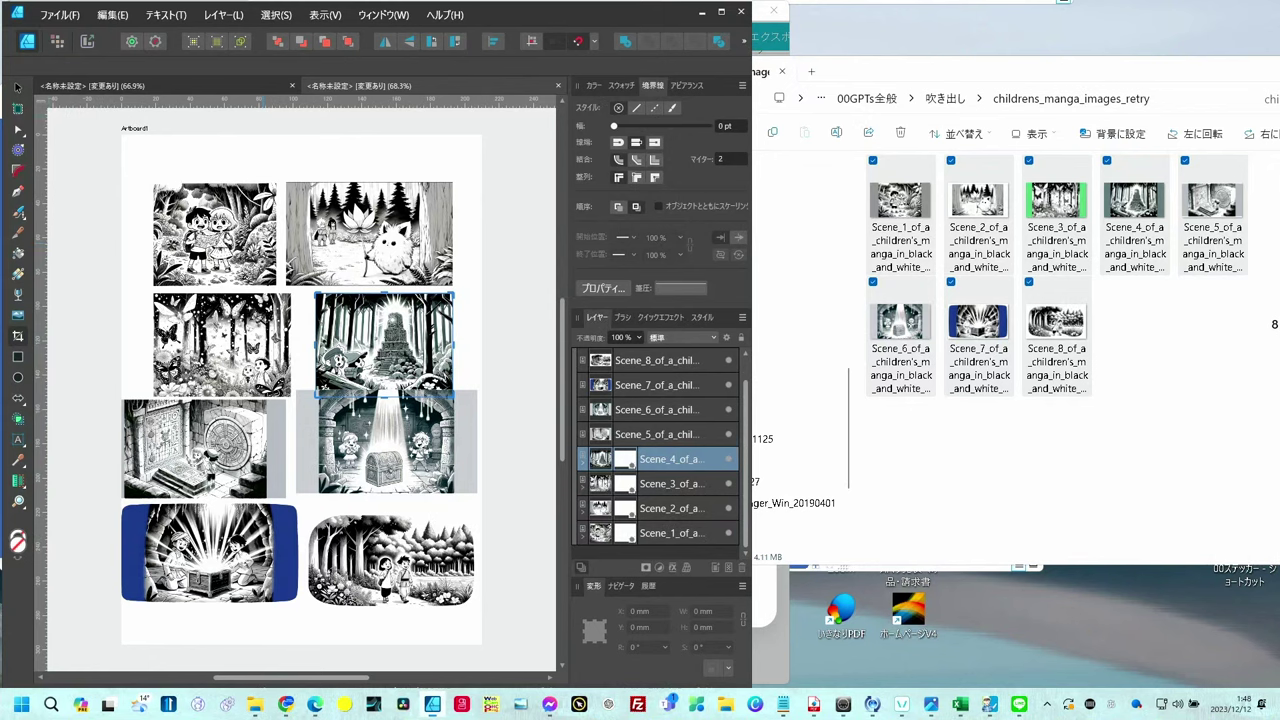
pyautogui.click(17, 88)
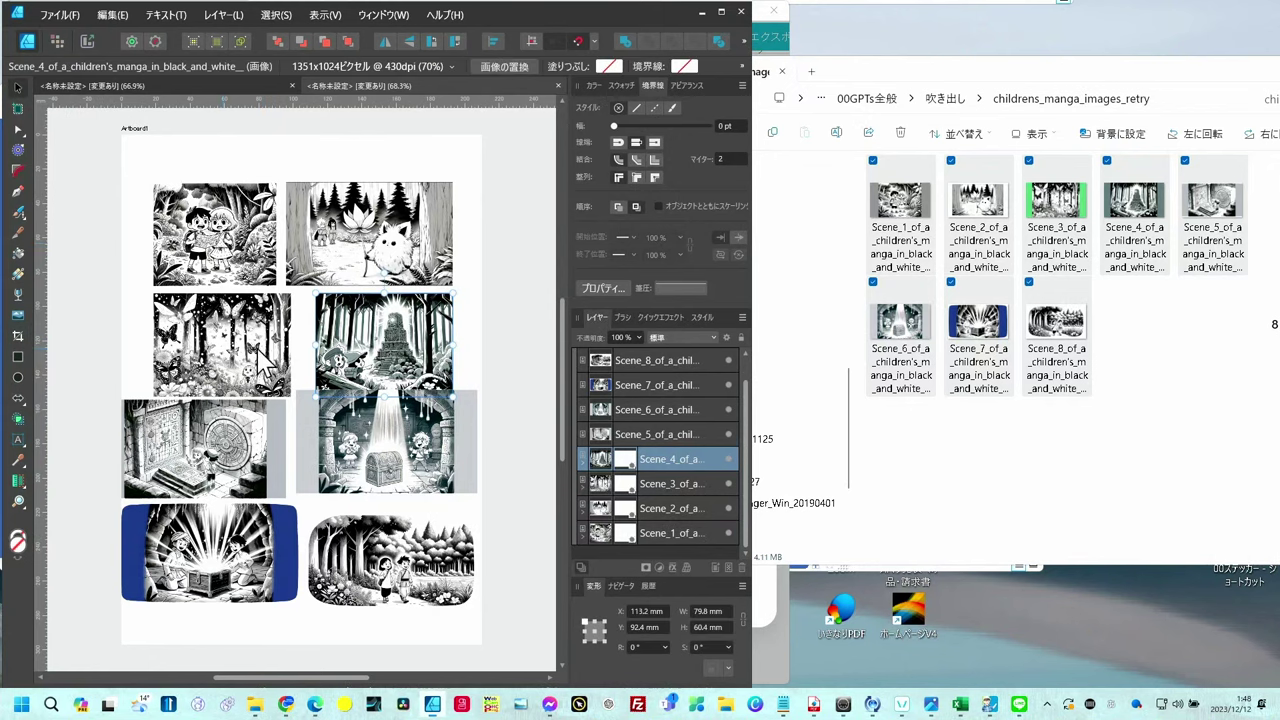
pyautogui.click(335, 395)
pyautogui.click(255, 378)
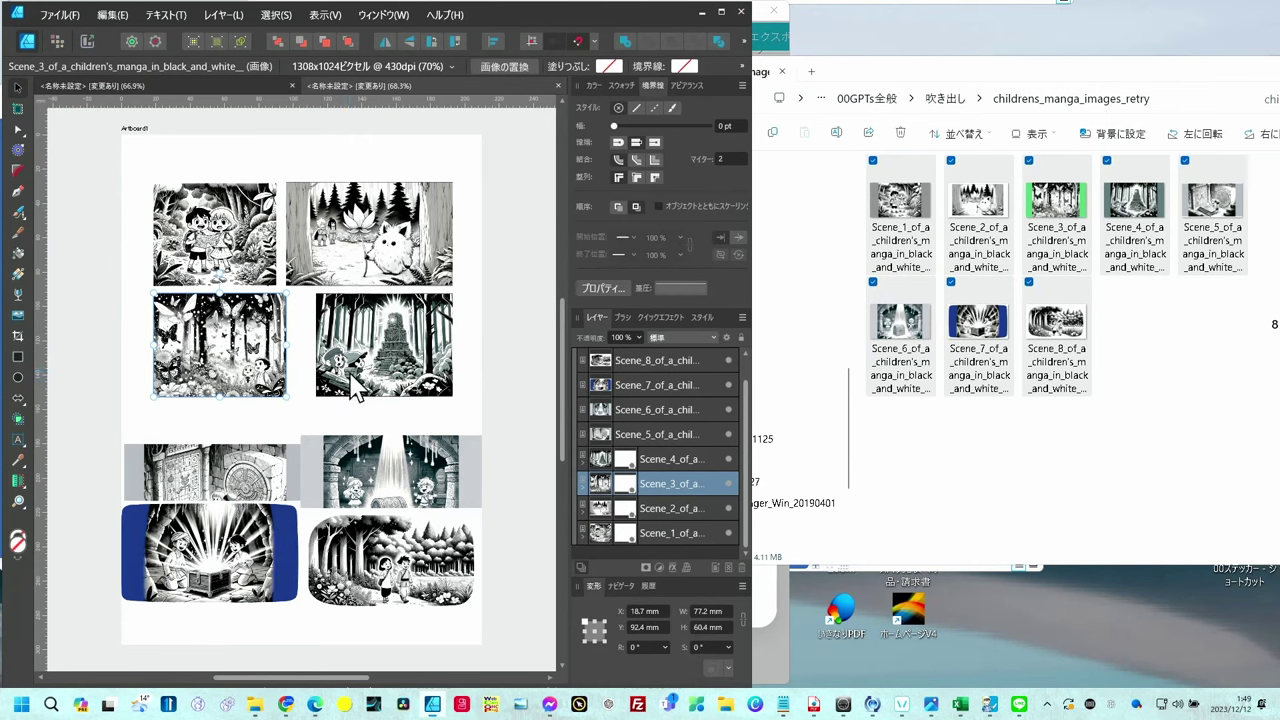
# Try enlarging both second-row images together, then undo the change
pyautogui.keyDown('shift'); pyautogui.click(352, 390); pyautogui.keyUp('shift')
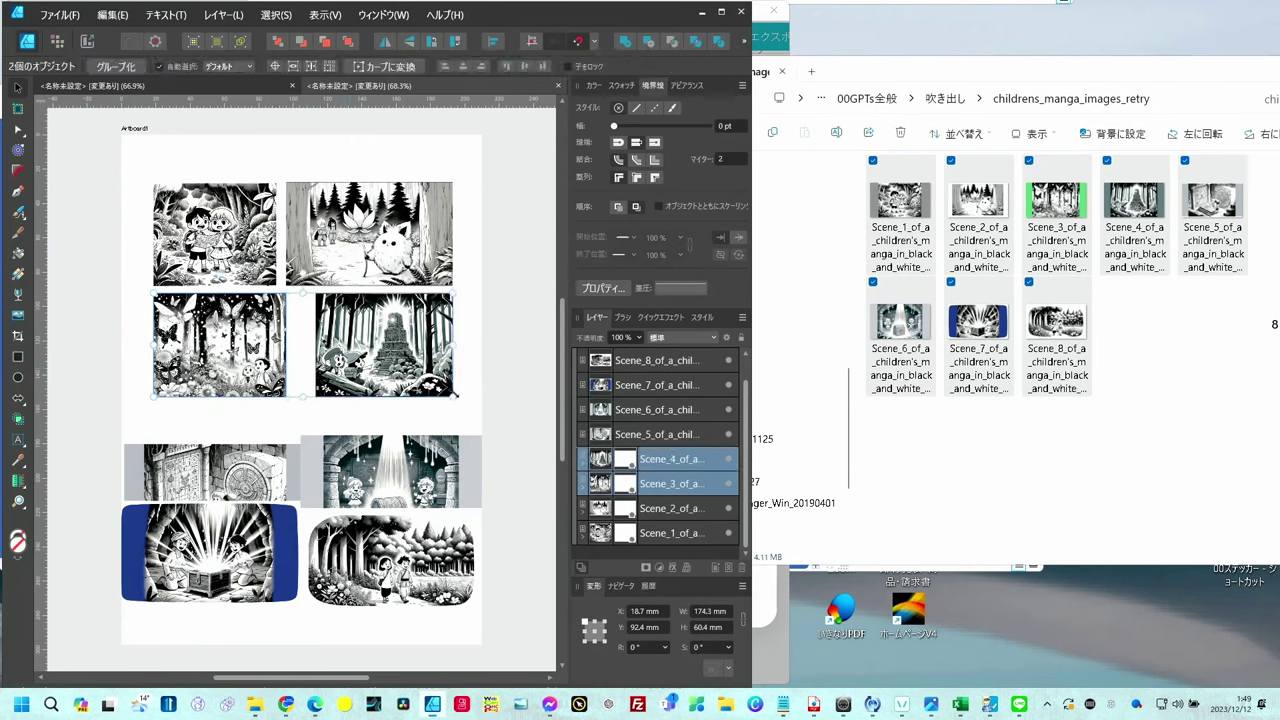
pyautogui.moveTo(455, 395); pyautogui.dragTo(484, 409)
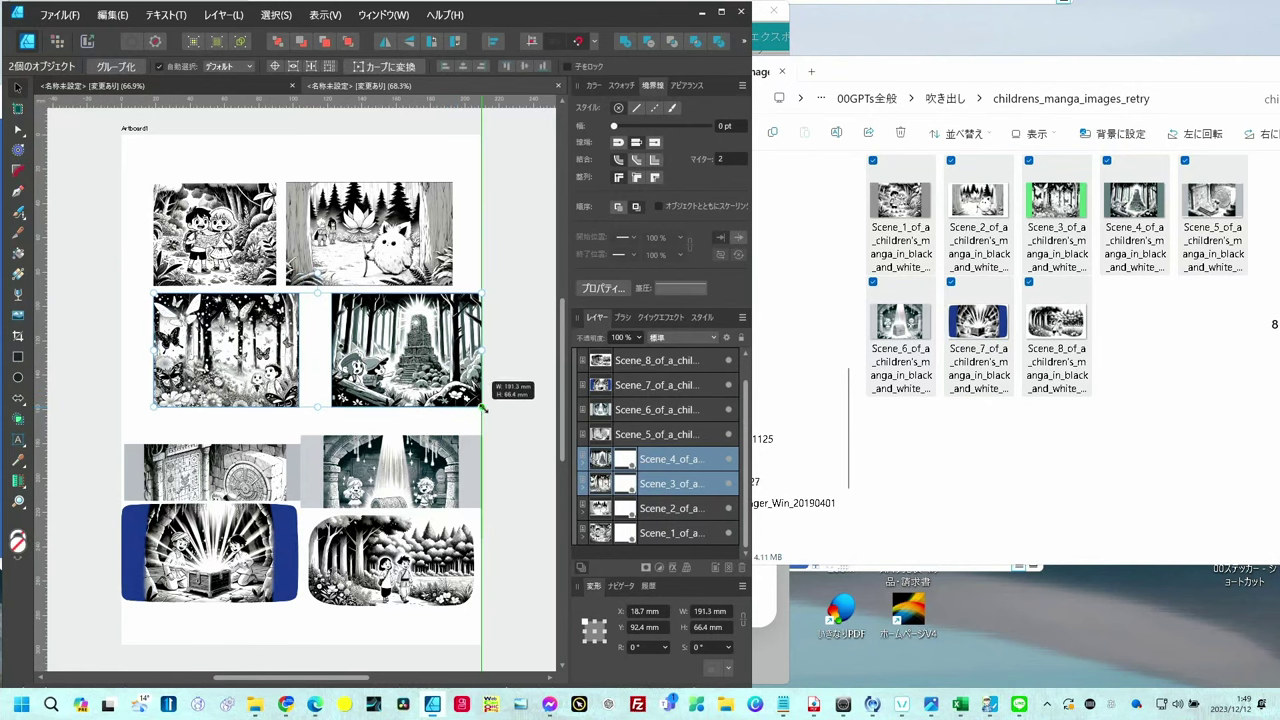
pyautogui.hotkey('ctrl', 'z')
pyautogui.click(386, 322)
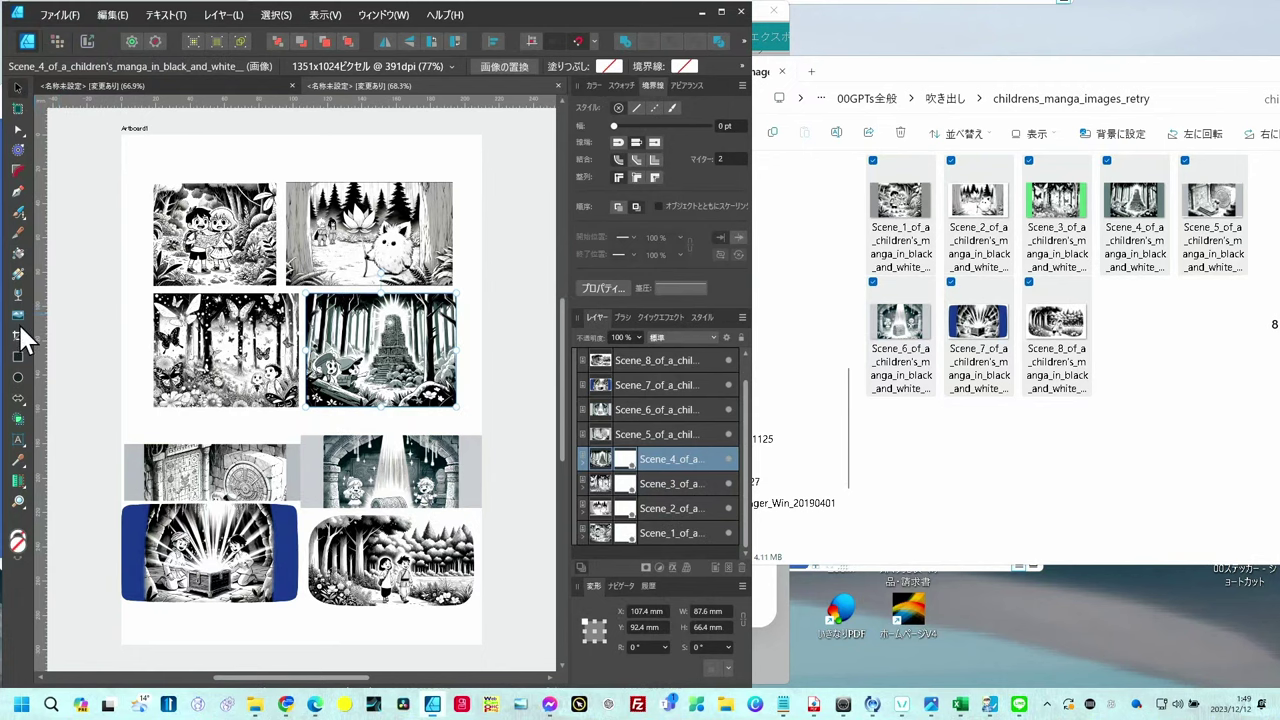
pyautogui.click(17, 336)
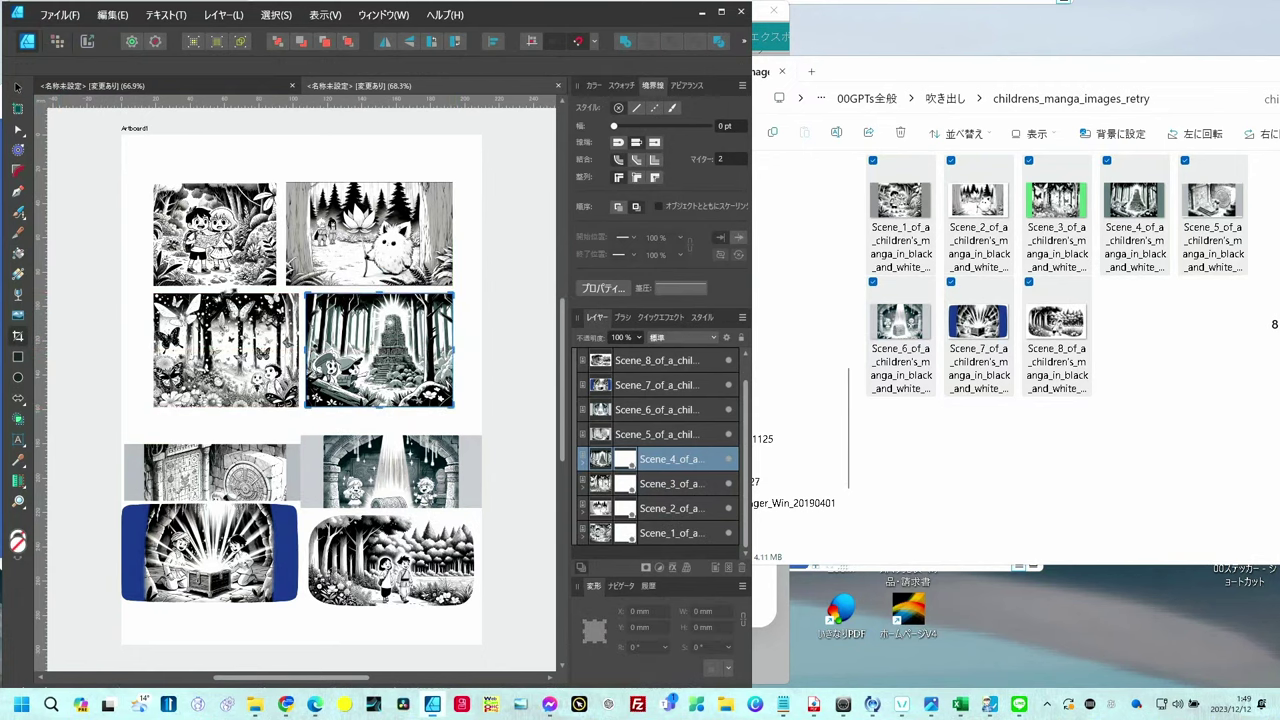
pyautogui.press('v')
pyautogui.scroll(-1, 321, 289)
pyautogui.scroll(2, 231, 347)
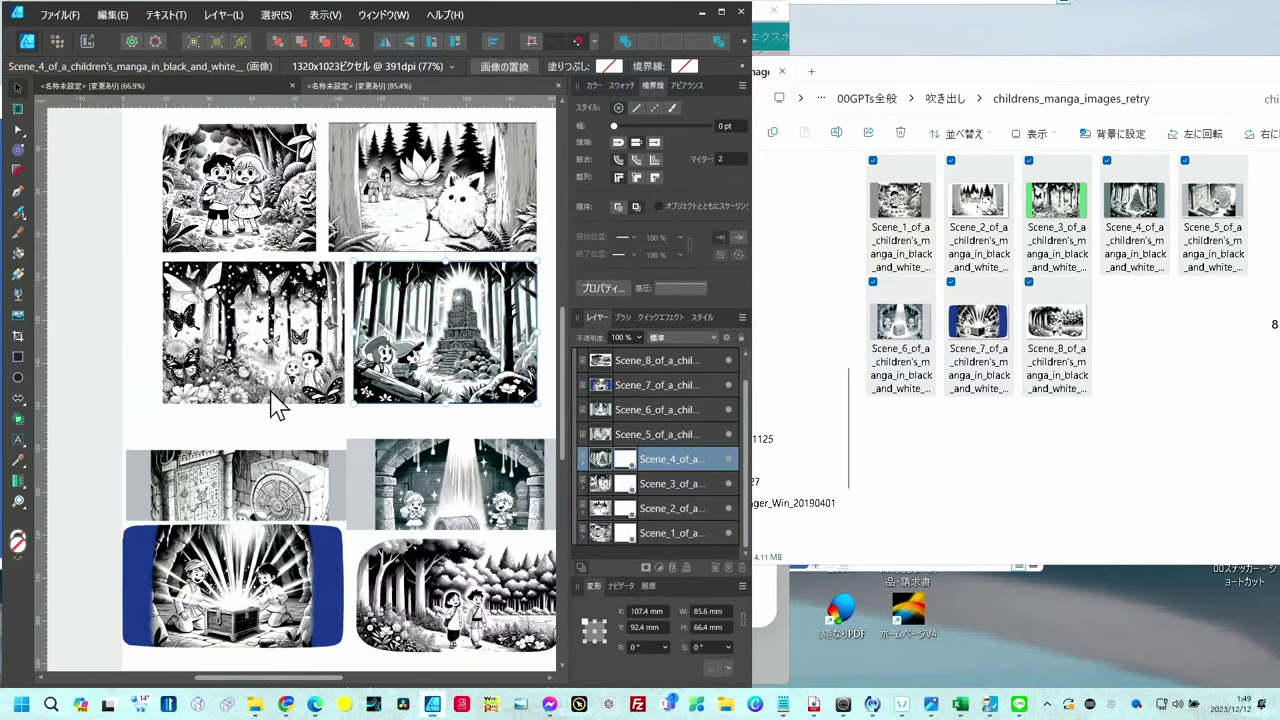
pyautogui.hotkey('ctrl', 'z')
pyautogui.hotkey('ctrl', 'z')
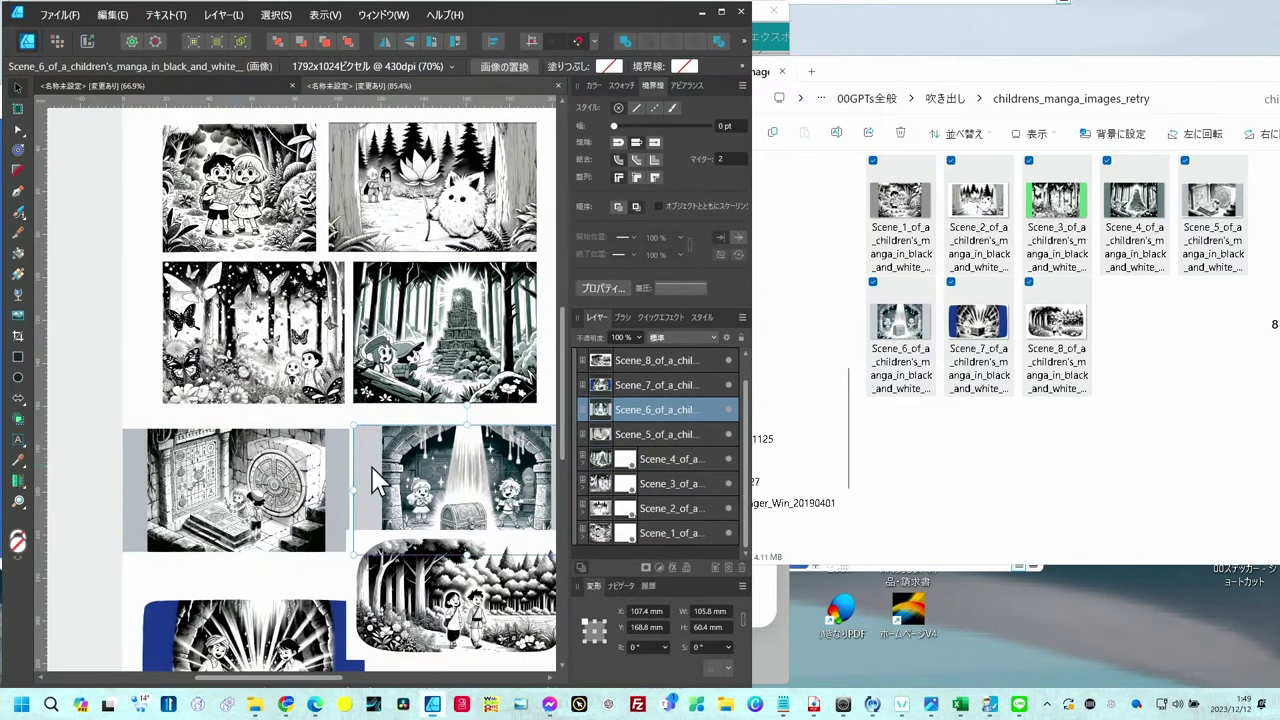
# Adjust the right crop edge of the Scene 6 treasure image
pyautogui.click(17, 336)
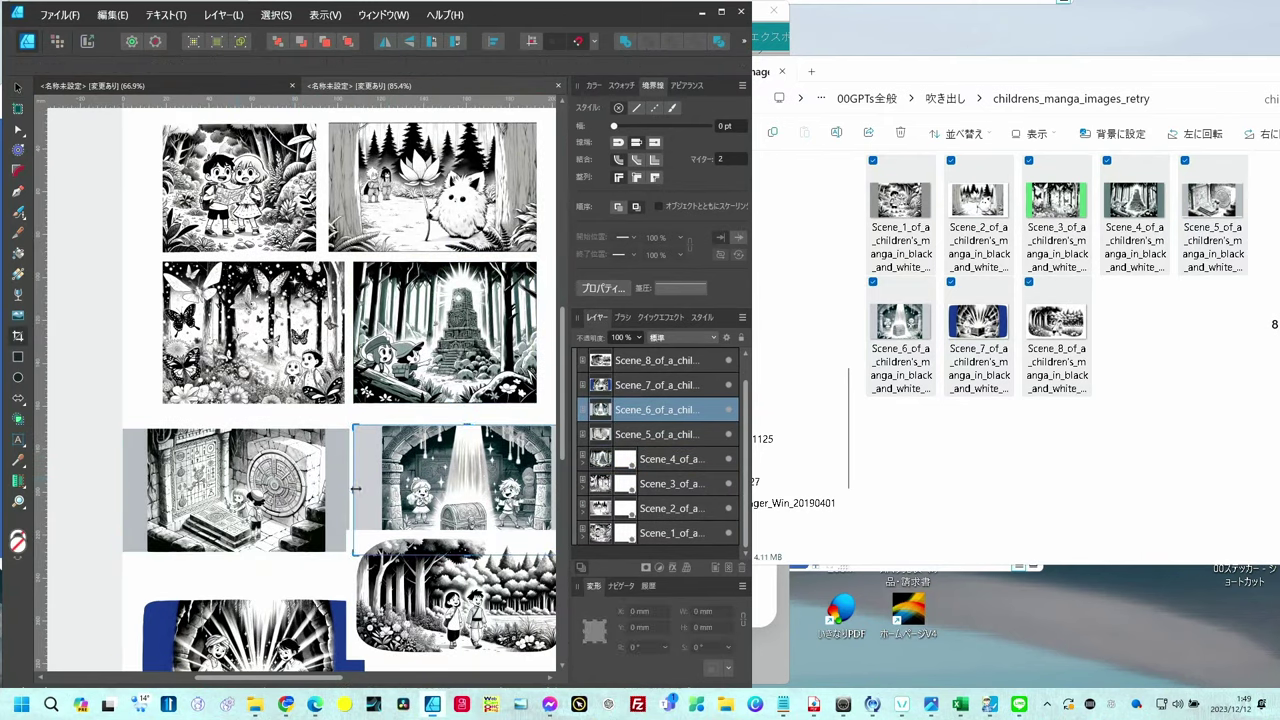
pyautogui.moveTo(350, 490); pyautogui.dragTo(384, 490)
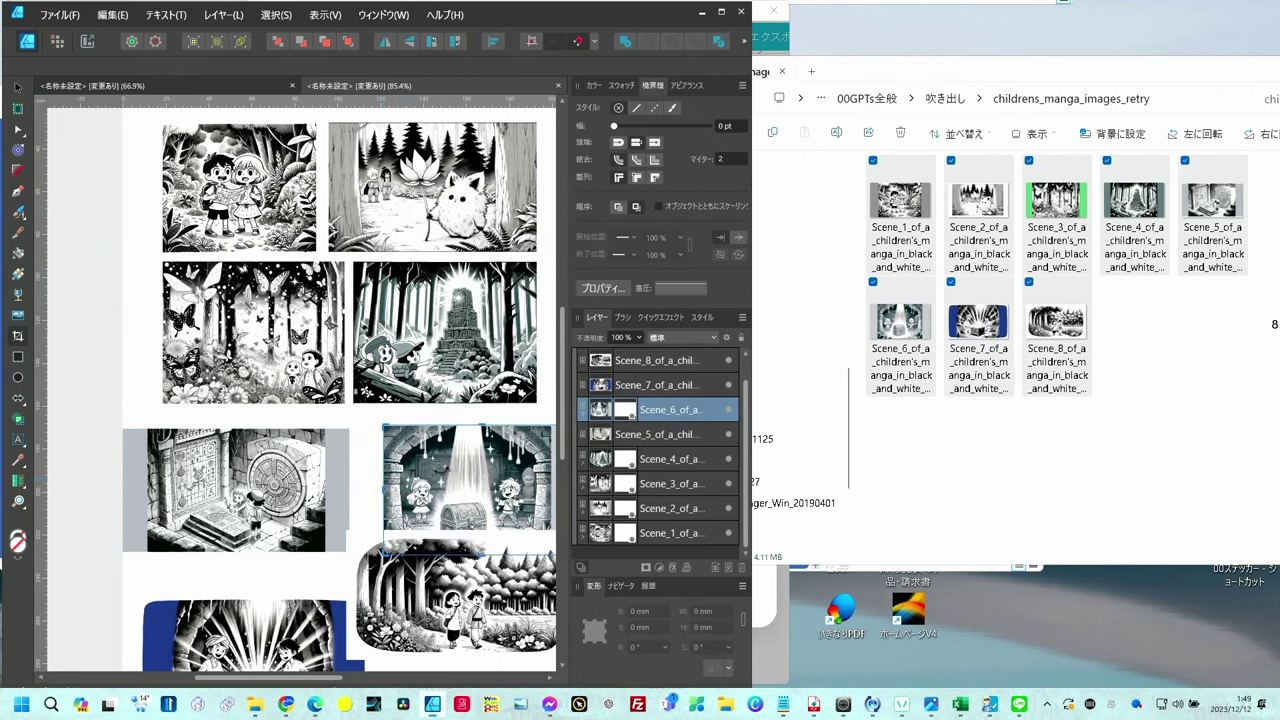
pyautogui.moveTo(372, 466); pyautogui.dragTo(279, 452)
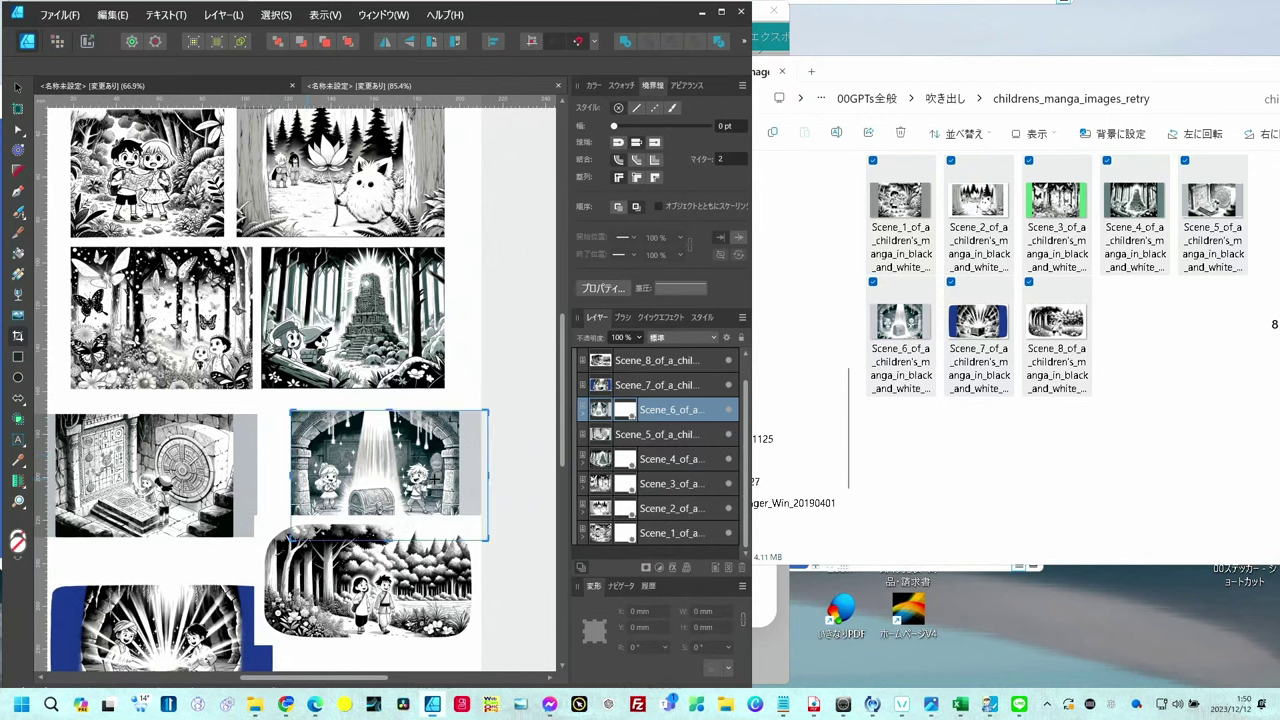
pyautogui.moveTo(482, 475); pyautogui.dragTo(460, 486)
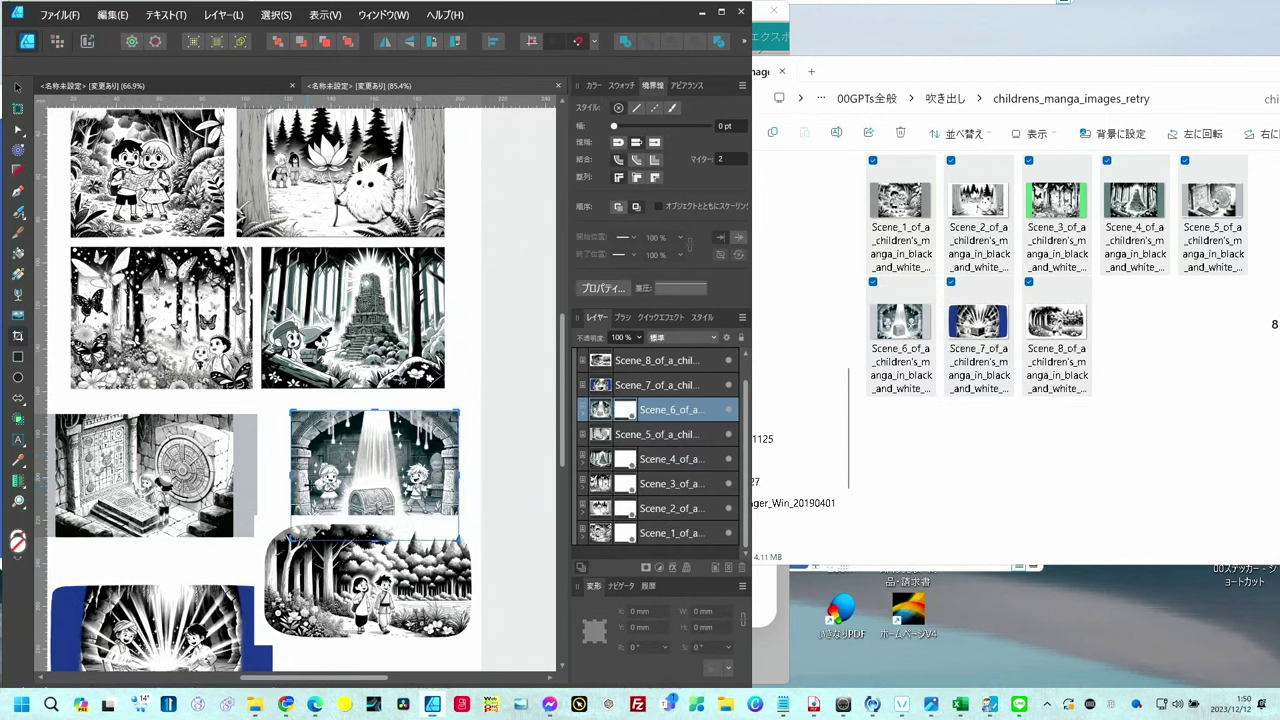
# Crop Scene 5 on all four edges and shift it right
pyautogui.click(256, 468)
pyautogui.moveTo(258, 476); pyautogui.dragTo(228, 477)
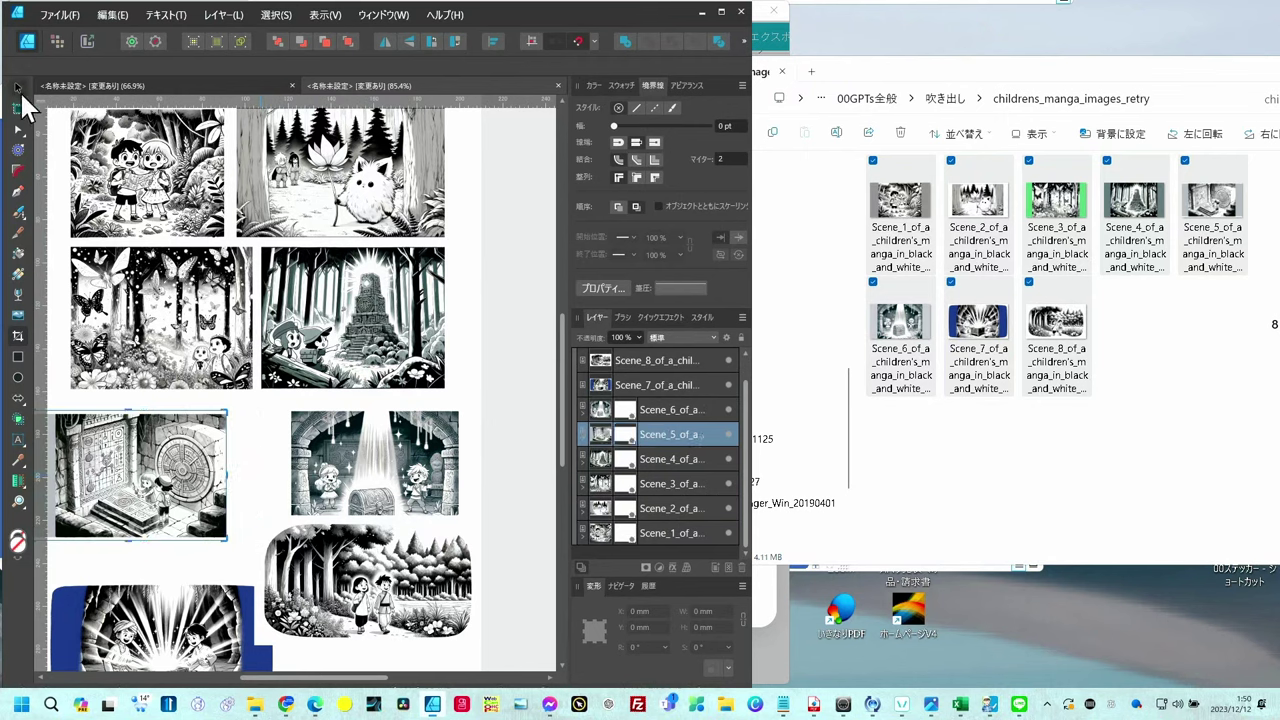
pyautogui.click(17, 88)
pyautogui.moveTo(170, 458); pyautogui.dragTo(204, 458)
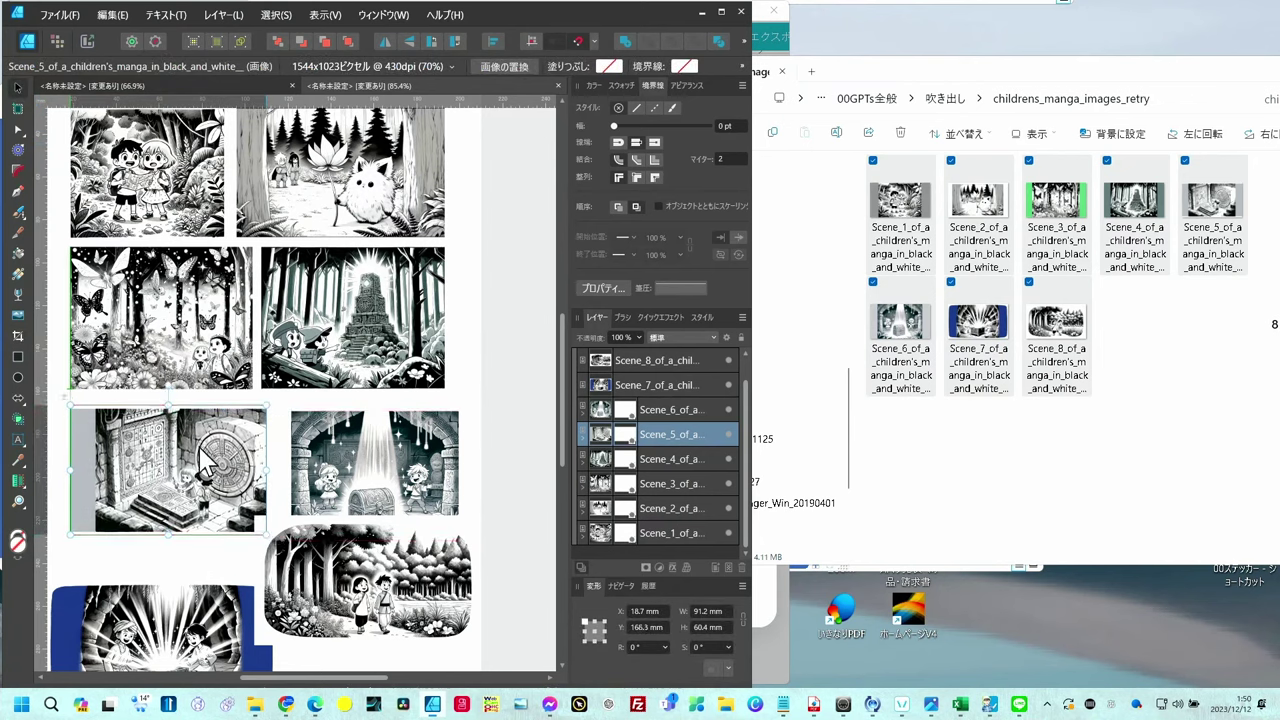
pyautogui.click(17, 335)
pyautogui.moveTo(71, 466); pyautogui.dragTo(95, 466)
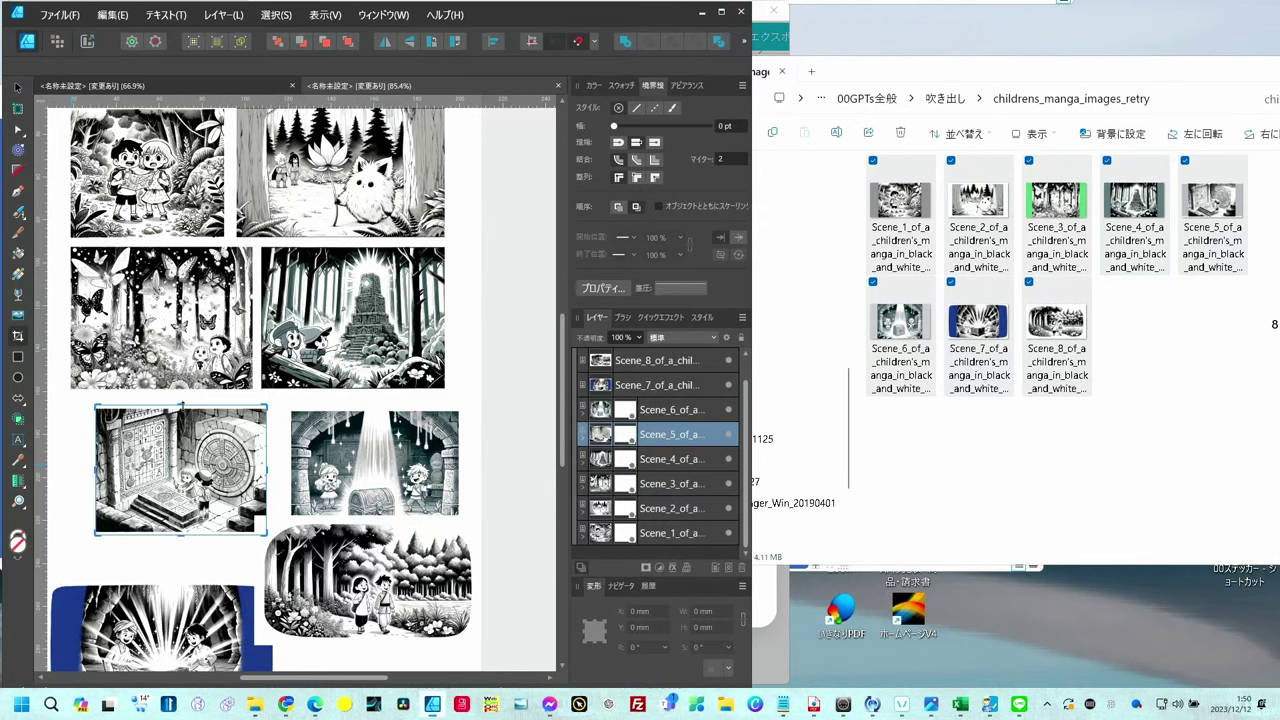
pyautogui.moveTo(181, 405); pyautogui.dragTo(181, 410)
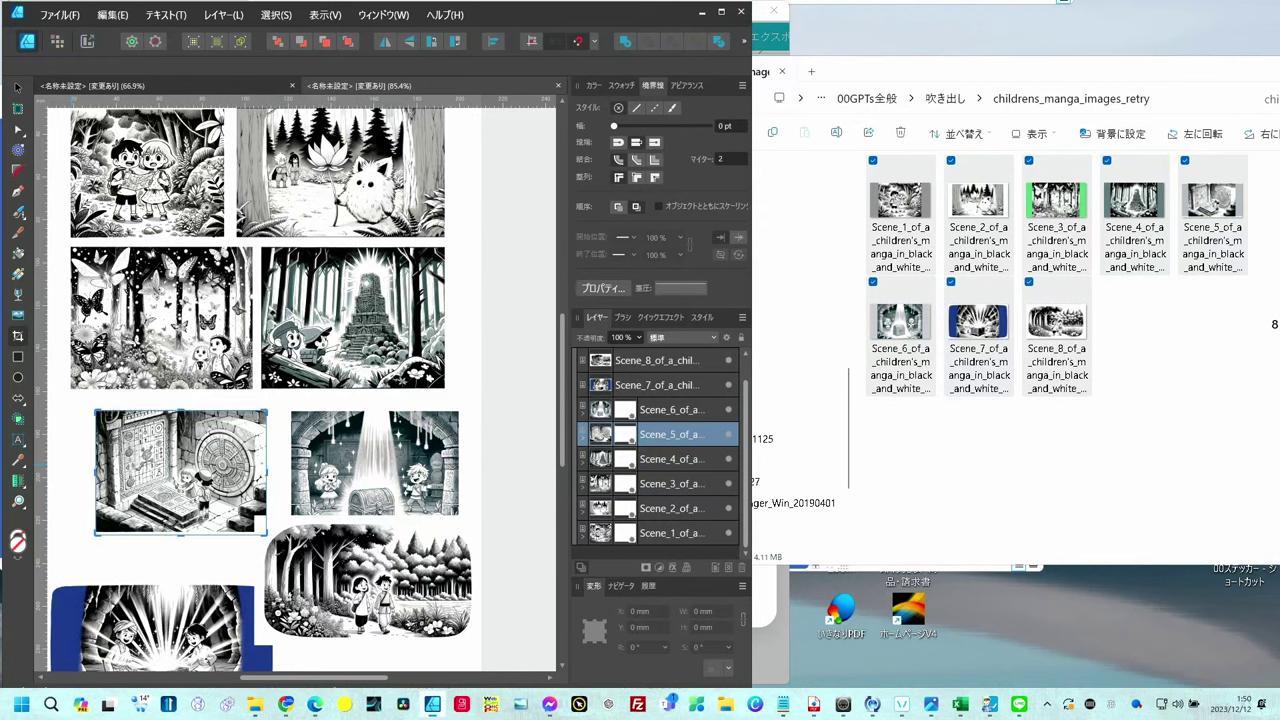
pyautogui.moveTo(181, 534); pyautogui.dragTo(181, 529)
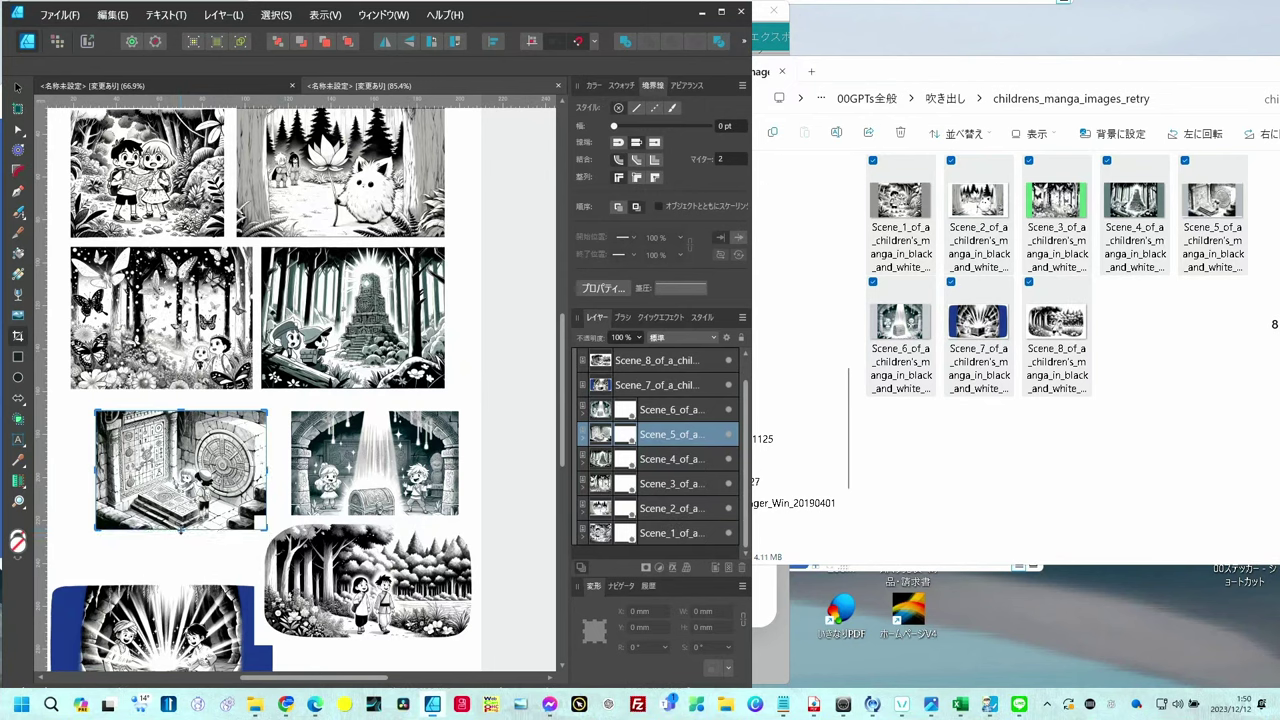
# Move Scene 5 under the butterfly panel, enlarge it, and widen Scene 6 to meet it
pyautogui.click(337, 543)
pyautogui.click(337, 543)
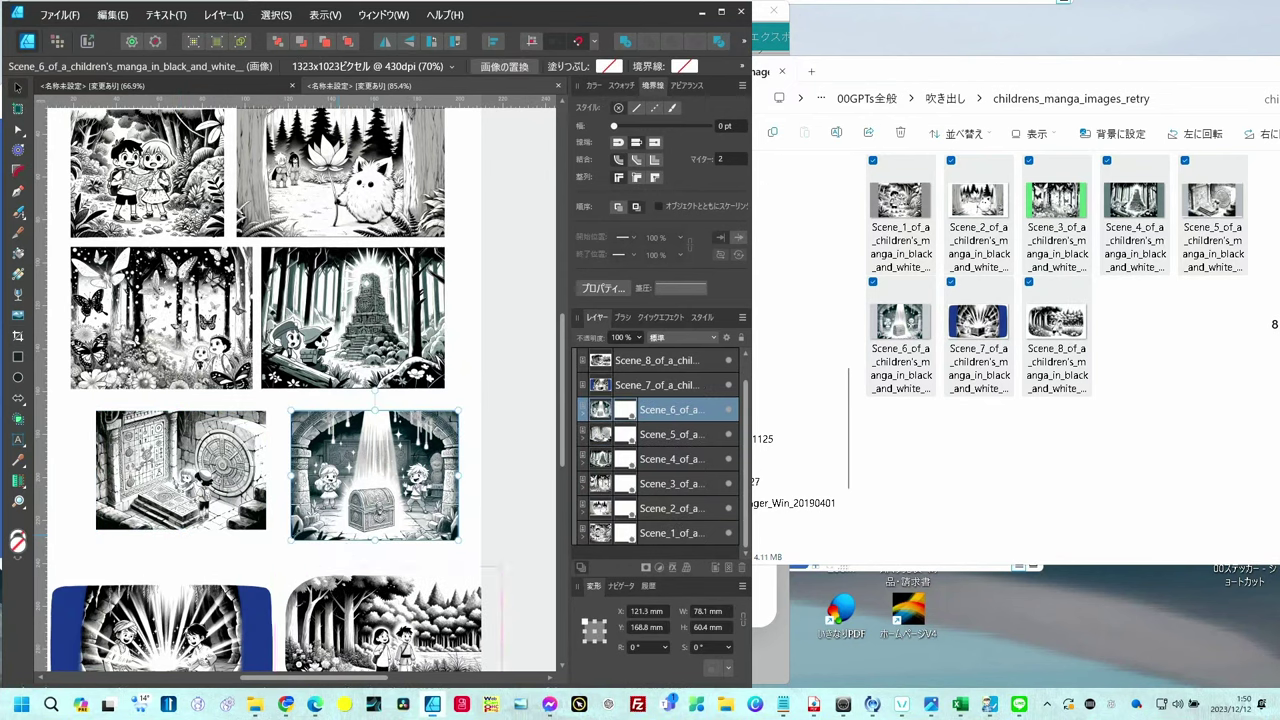
pyautogui.moveTo(222, 490); pyautogui.dragTo(196, 481)
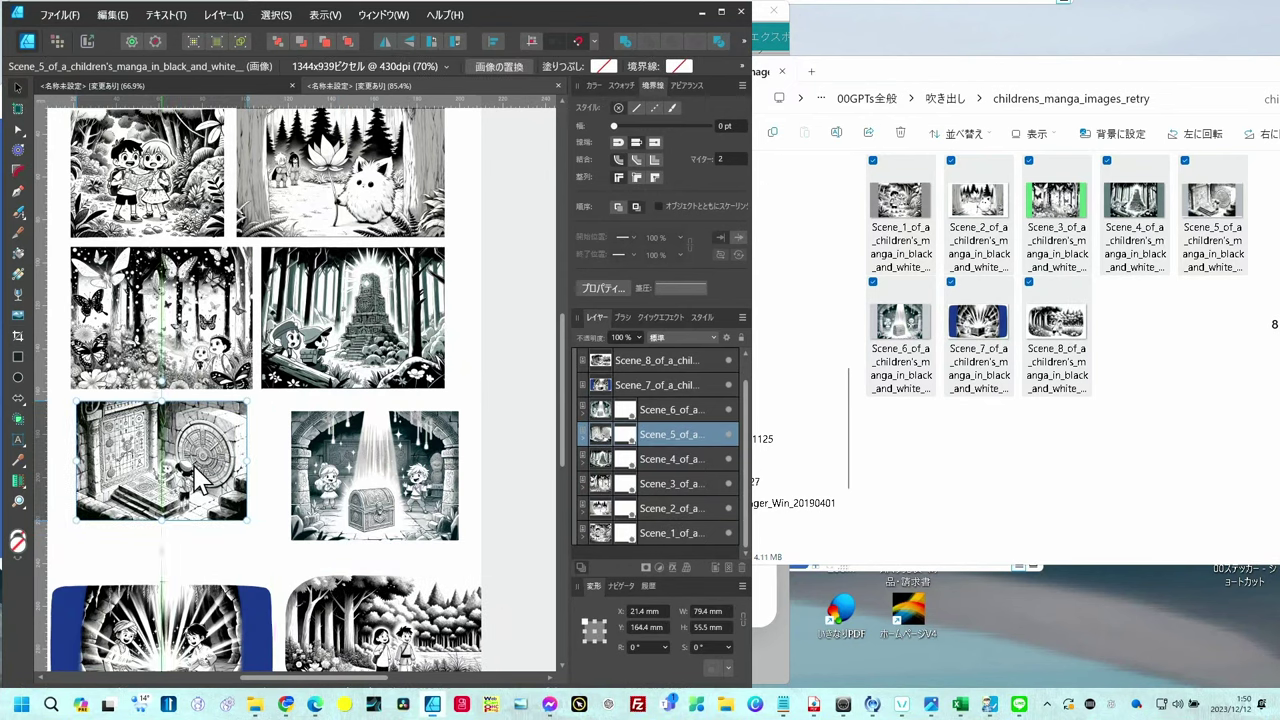
pyautogui.scroll(-1, 286, 458)
pyautogui.click(351, 520)
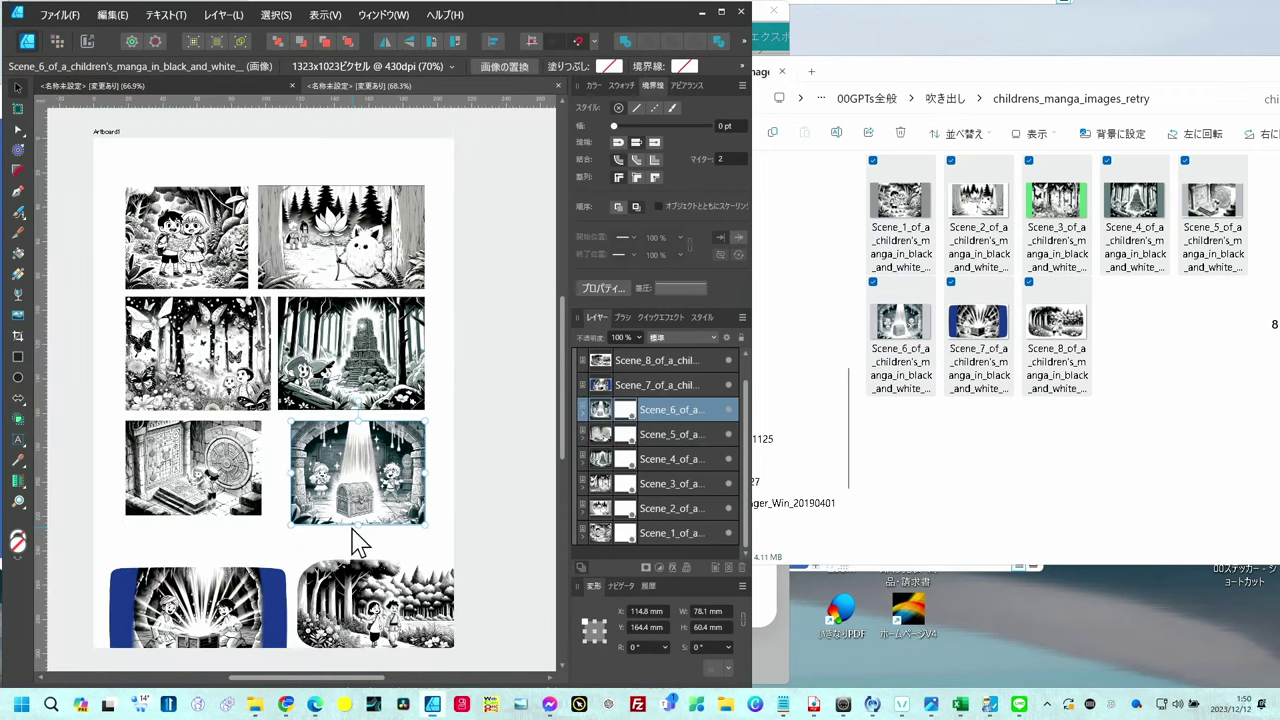
pyautogui.click(243, 507)
pyautogui.moveTo(265, 517); pyautogui.dragTo(279, 531)
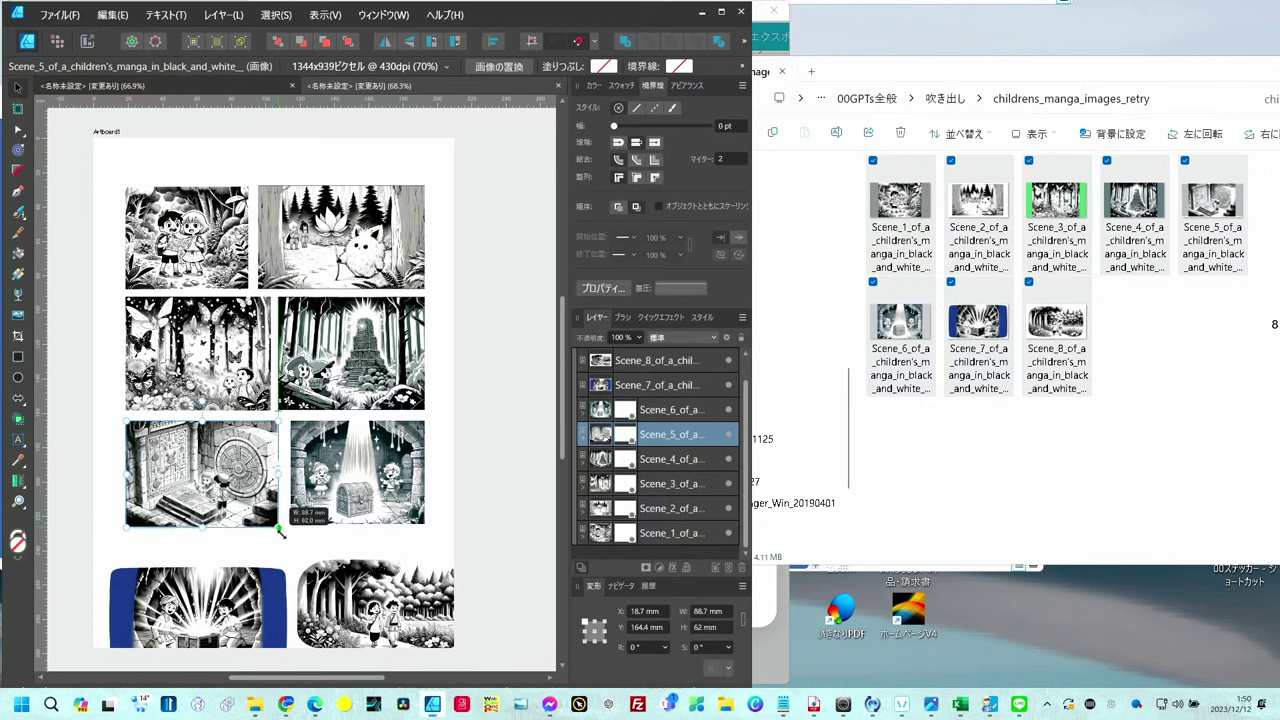
pyautogui.click(343, 523)
pyautogui.moveTo(291, 523); pyautogui.dragTo(283, 530)
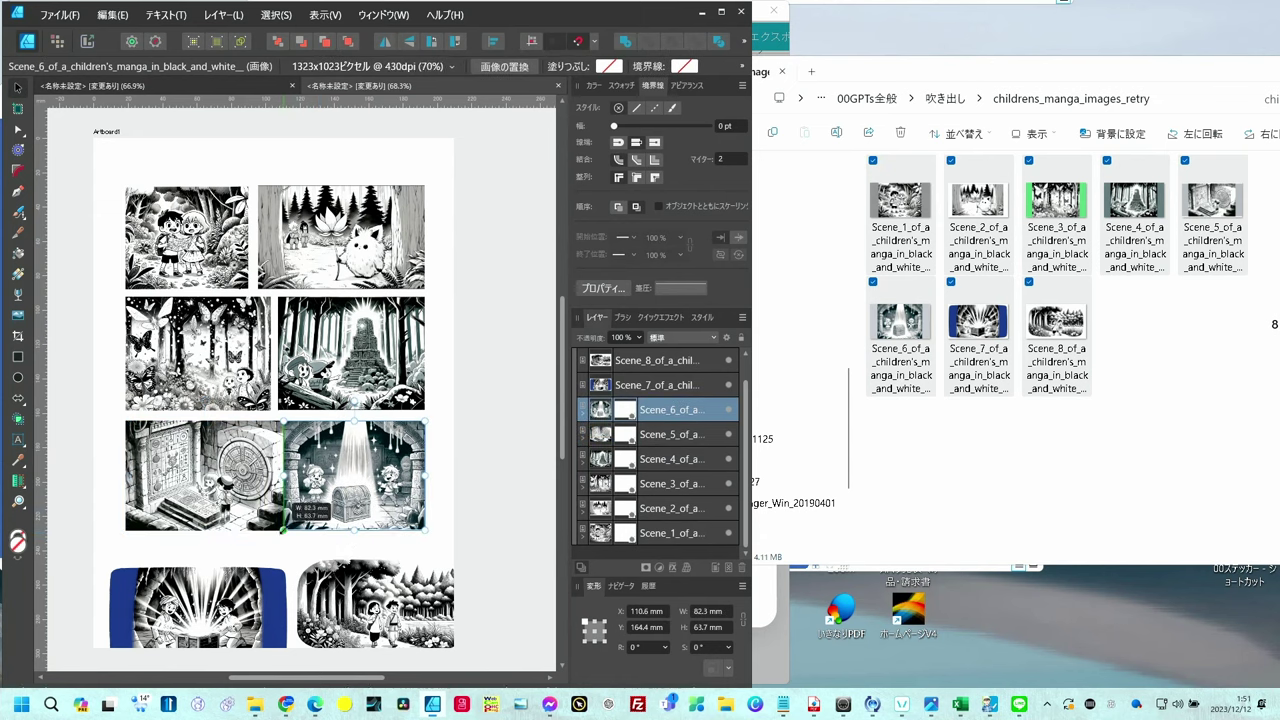
# Shrink Scenes 5 and 6 together and nudge Scene 6 so both fit in the third row
pyautogui.click(410, 560)
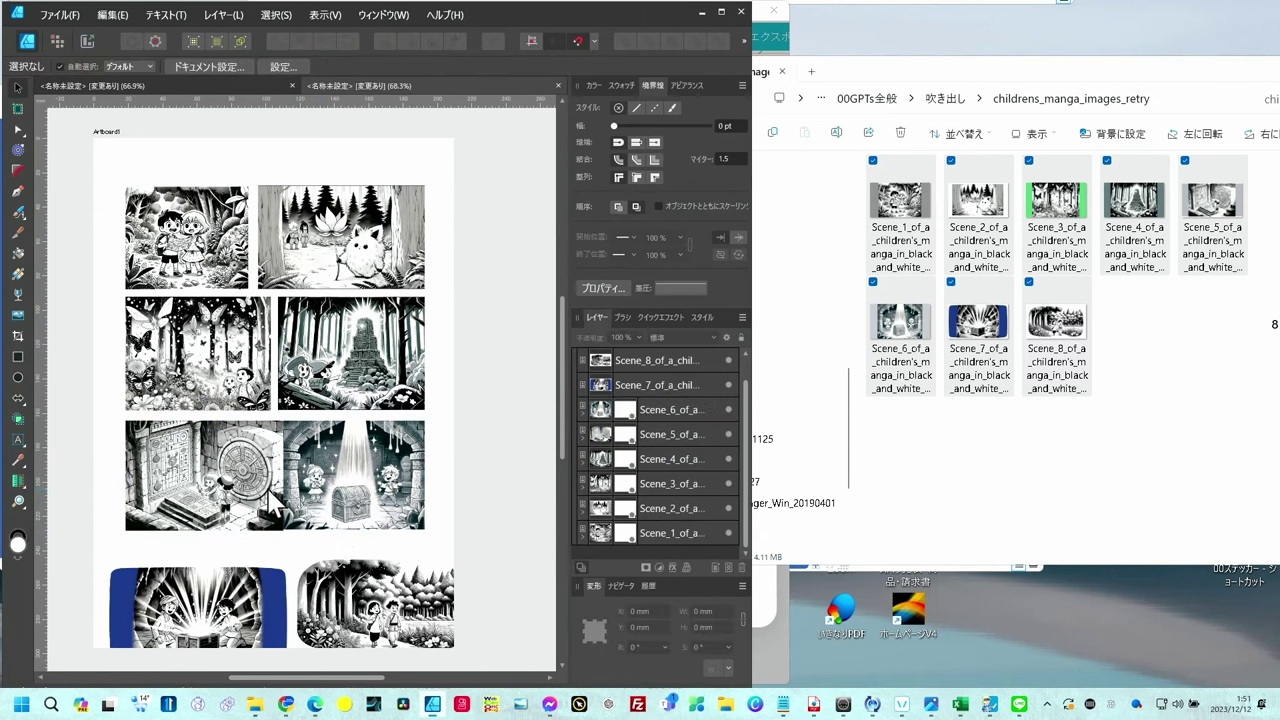
pyautogui.click(262, 500)
pyautogui.keyDown('shift'); pyautogui.click(340, 505); pyautogui.keyUp('shift')
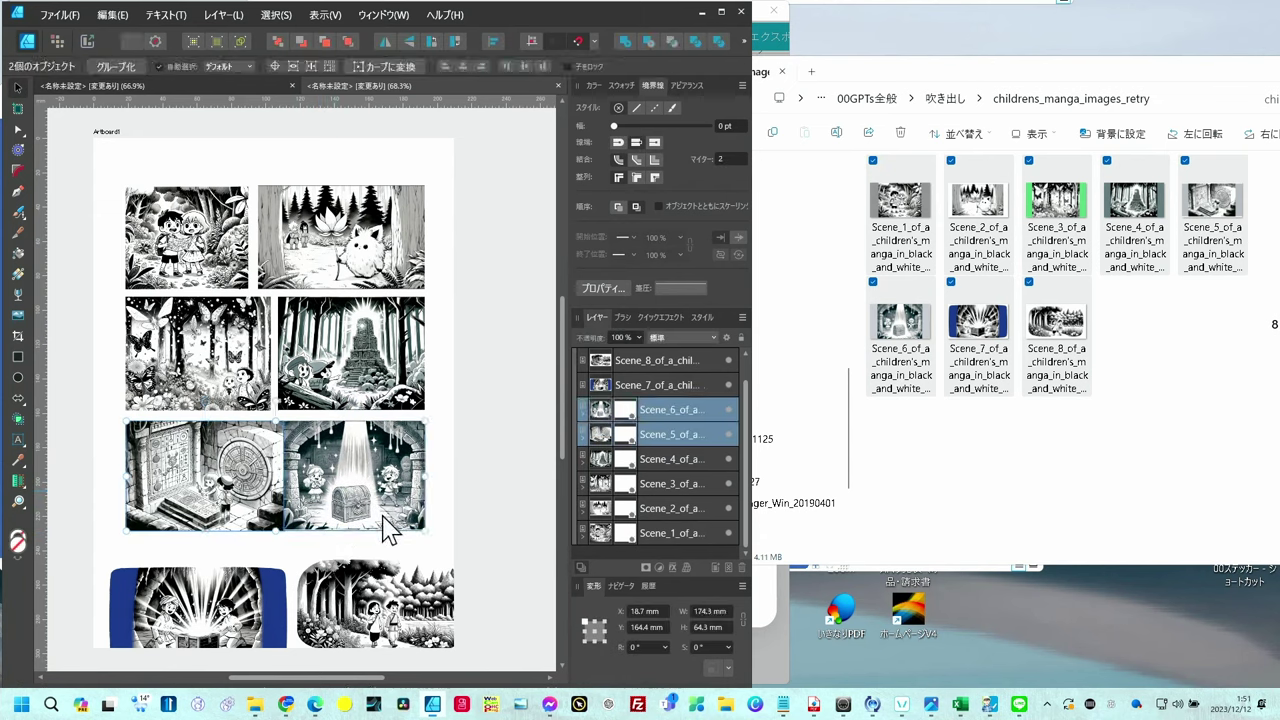
pyautogui.moveTo(428, 532); pyautogui.dragTo(422, 528)
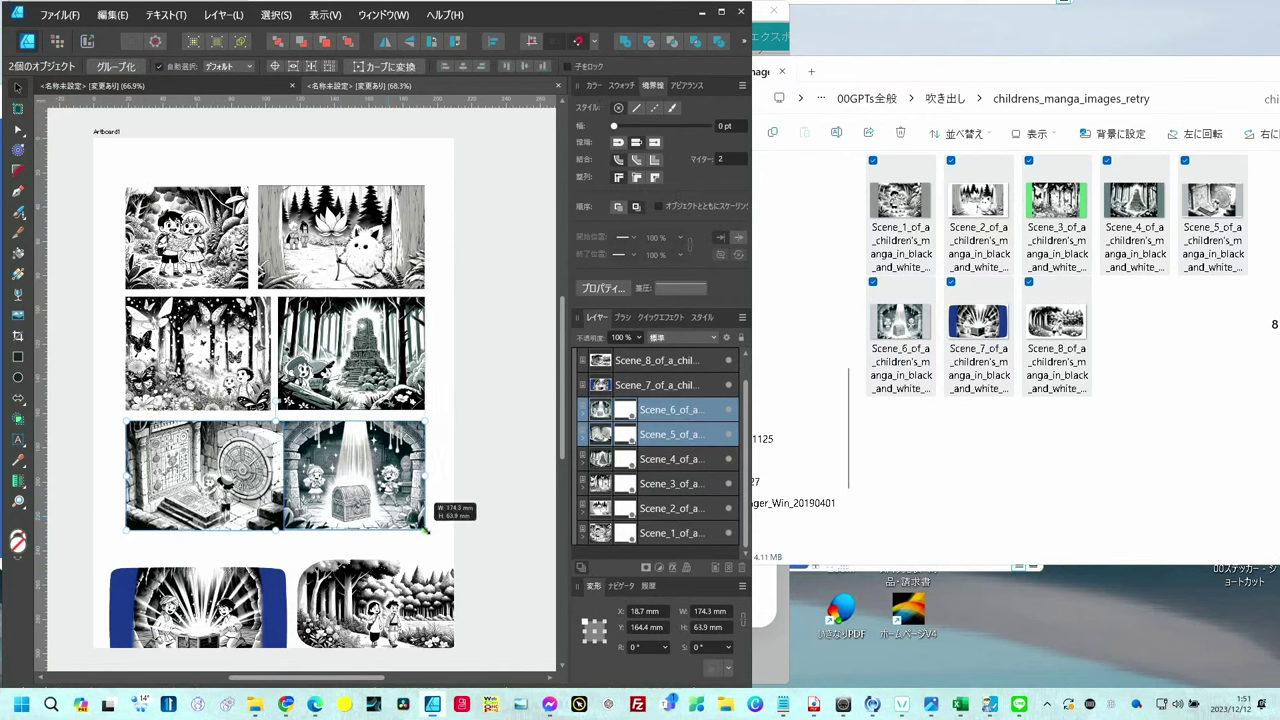
pyautogui.click(410, 515)
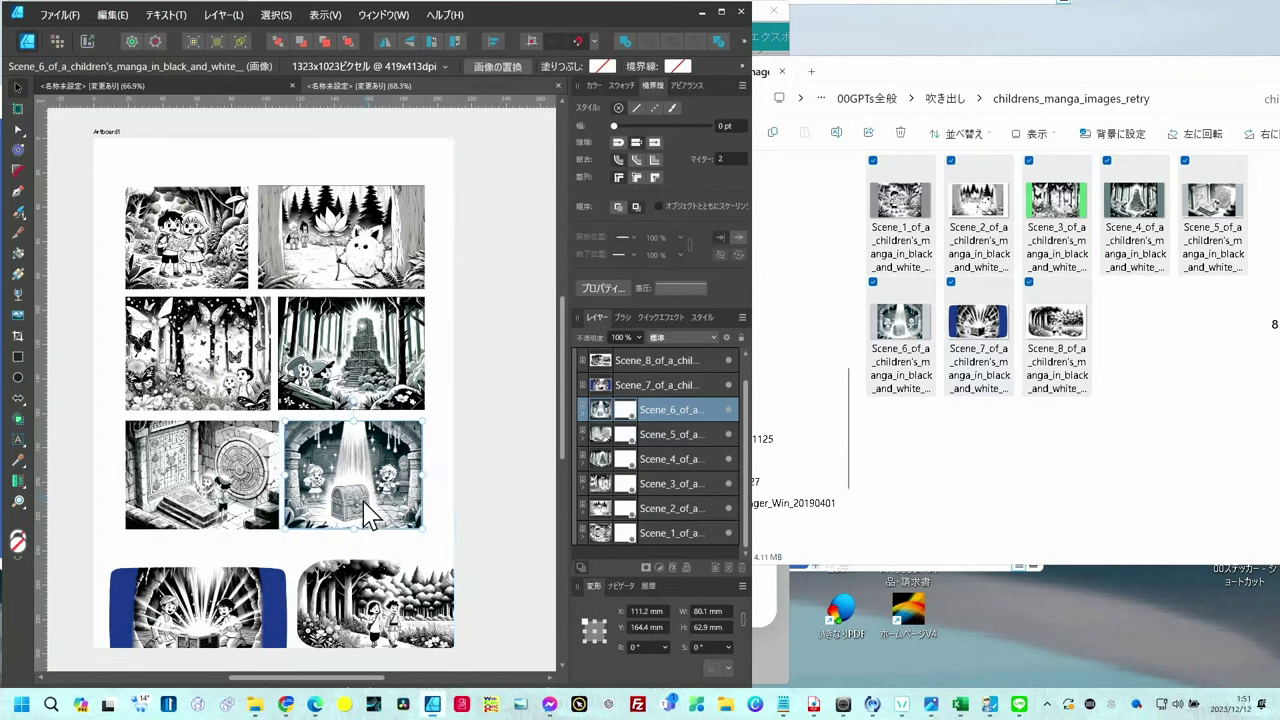
pyautogui.moveTo(367, 503); pyautogui.dragTo(360, 518)
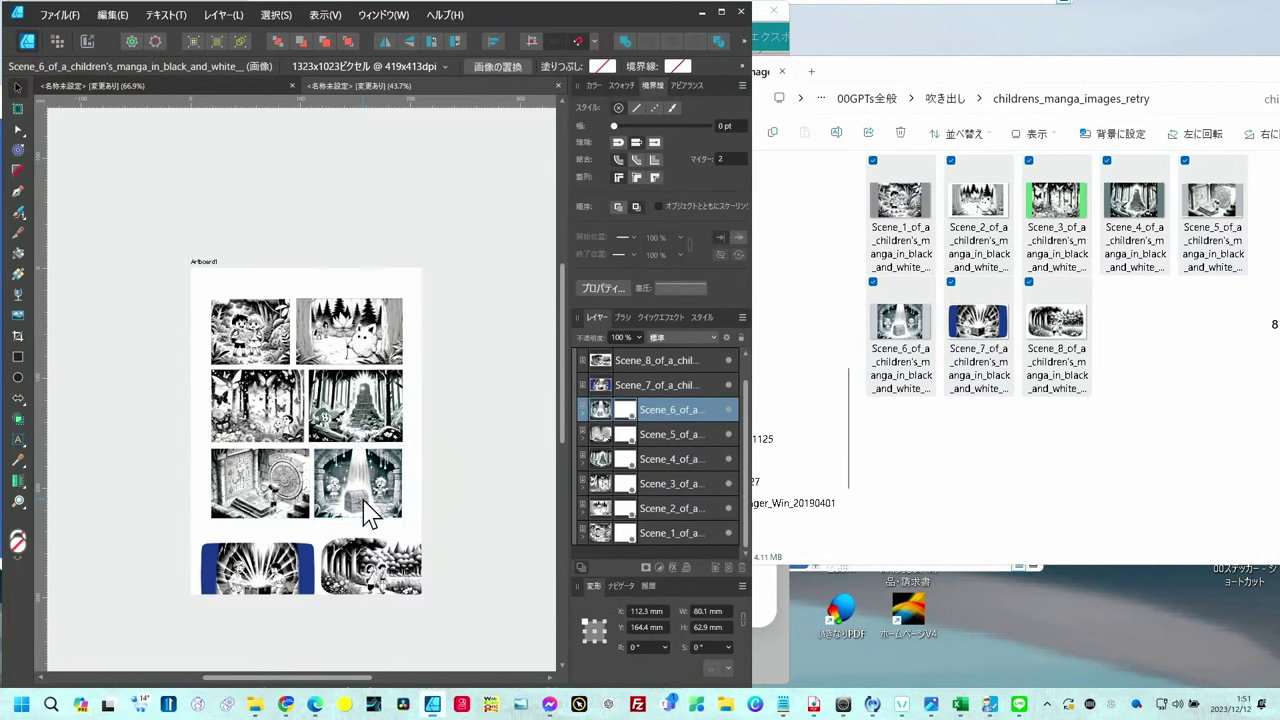
pyautogui.scroll(-3, 360, 515)
pyautogui.click(200, 410)
# Crop the blue strips off Scene 7 and move Scene 8 beside it
pyautogui.moveTo(114, 410); pyautogui.dragTo(138, 401)
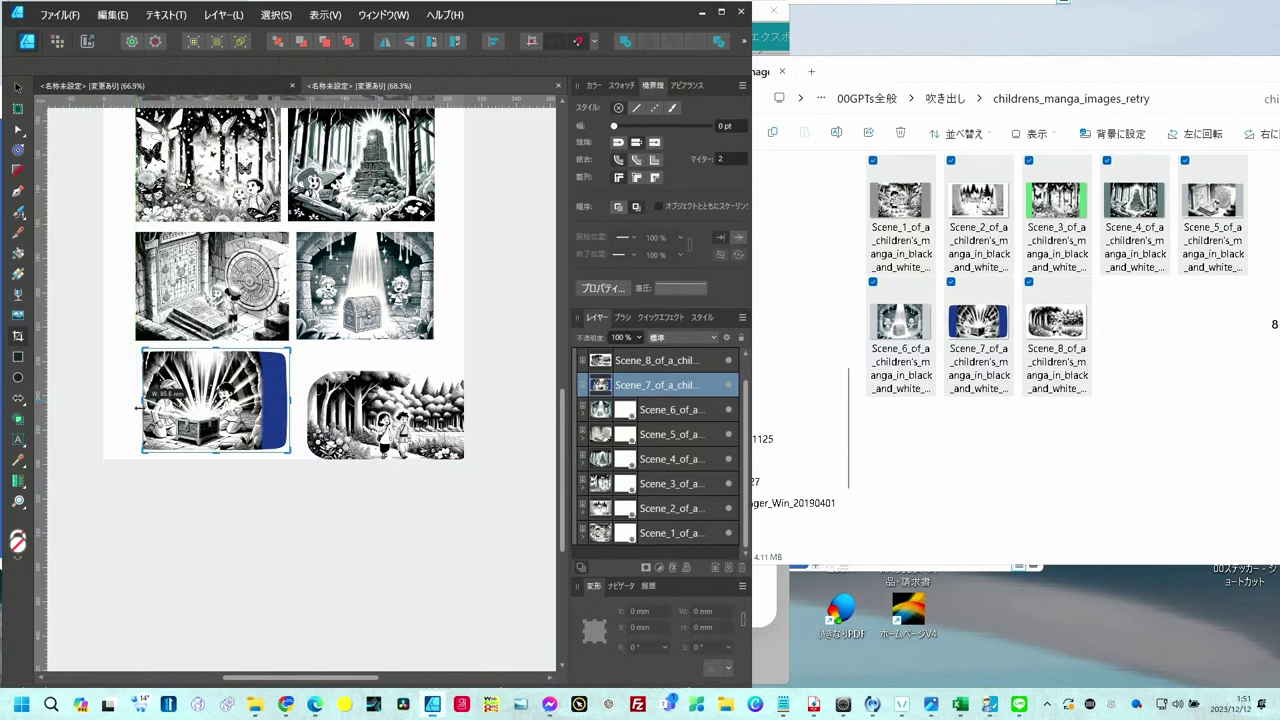
pyautogui.moveTo(290, 400); pyautogui.dragTo(257, 402)
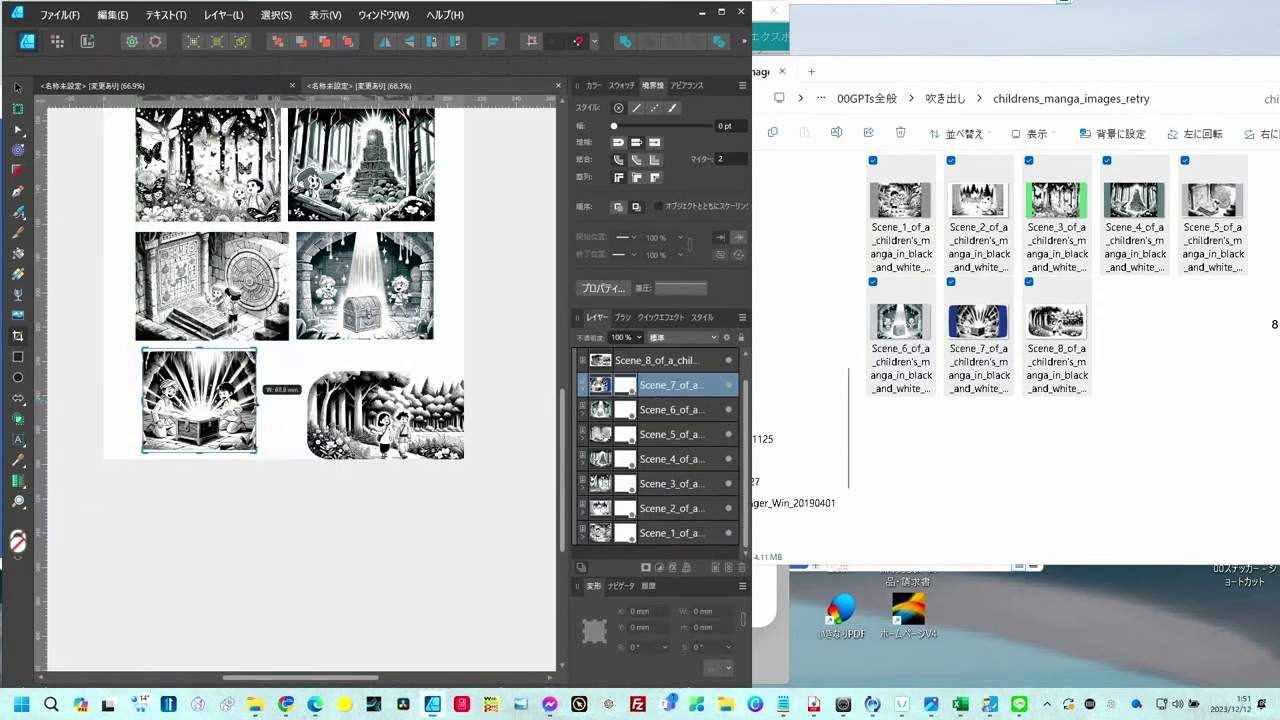
pyautogui.moveTo(385, 425); pyautogui.dragTo(345, 415)
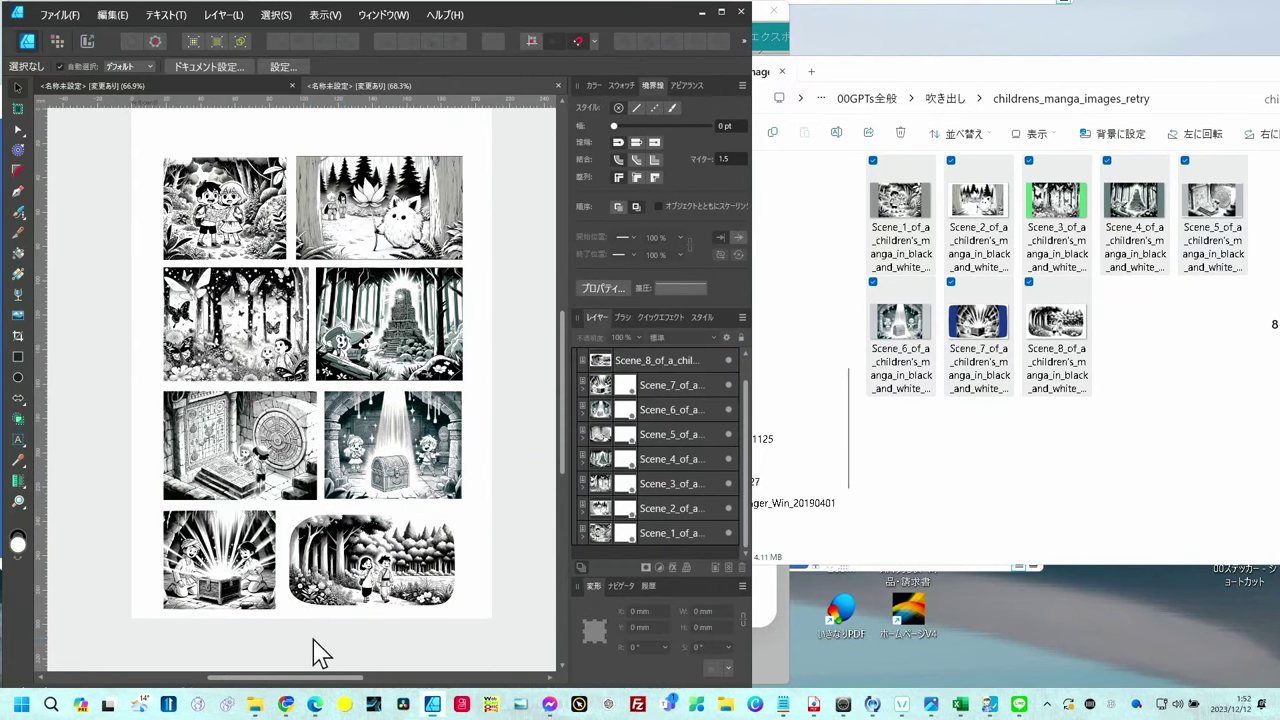
# Select all eight panels and draw a 194.1 × 269.7 mm rectangle covering the page
pyautogui.moveTo(101, 151); pyautogui.dragTo(512, 650)
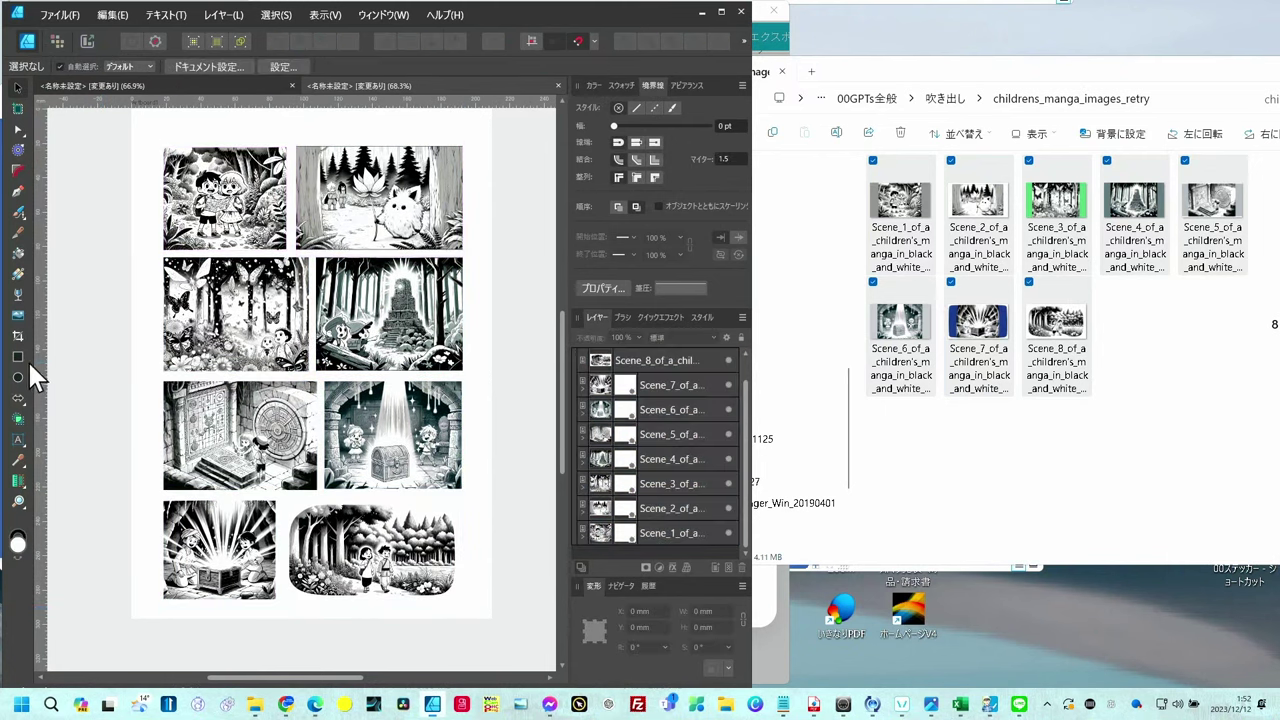
pyautogui.click(18, 357)
pyautogui.moveTo(150, 141); pyautogui.dragTo(484, 604)
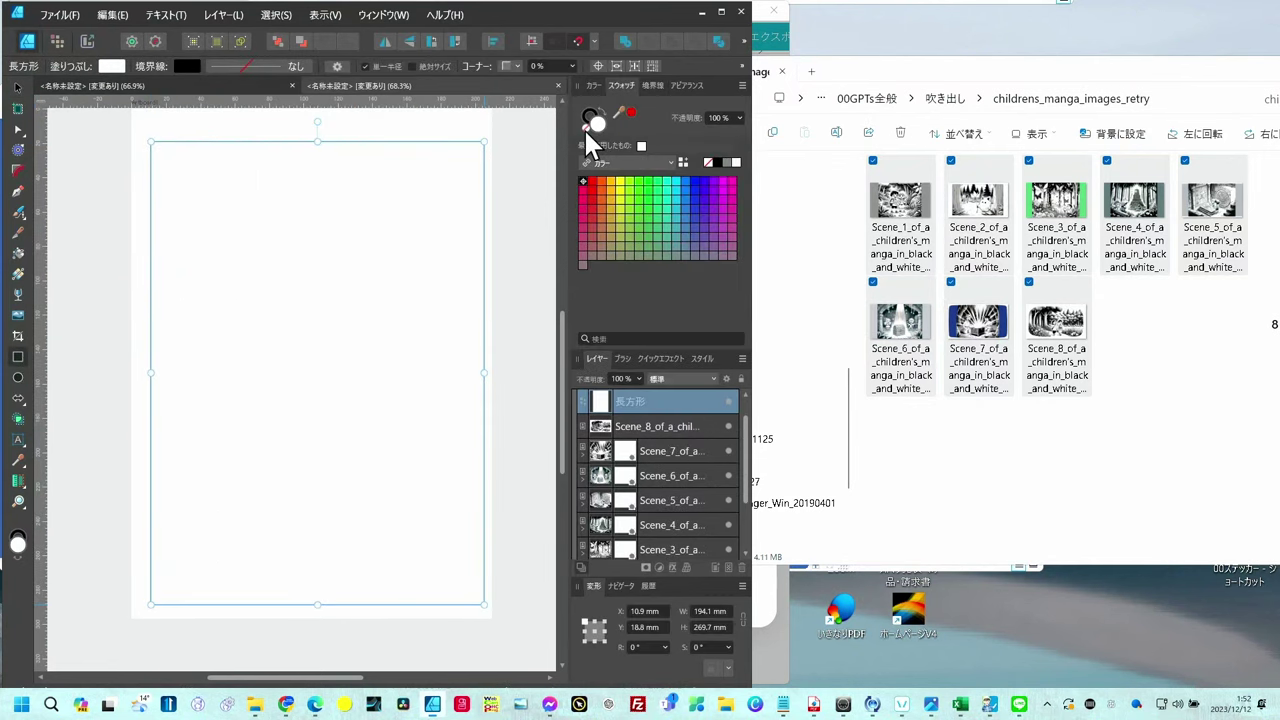
# Make the rectangle an unfilled 2 pt black frame, then return to ChatGPT's シナリオ案 script
pyautogui.click(584, 128)
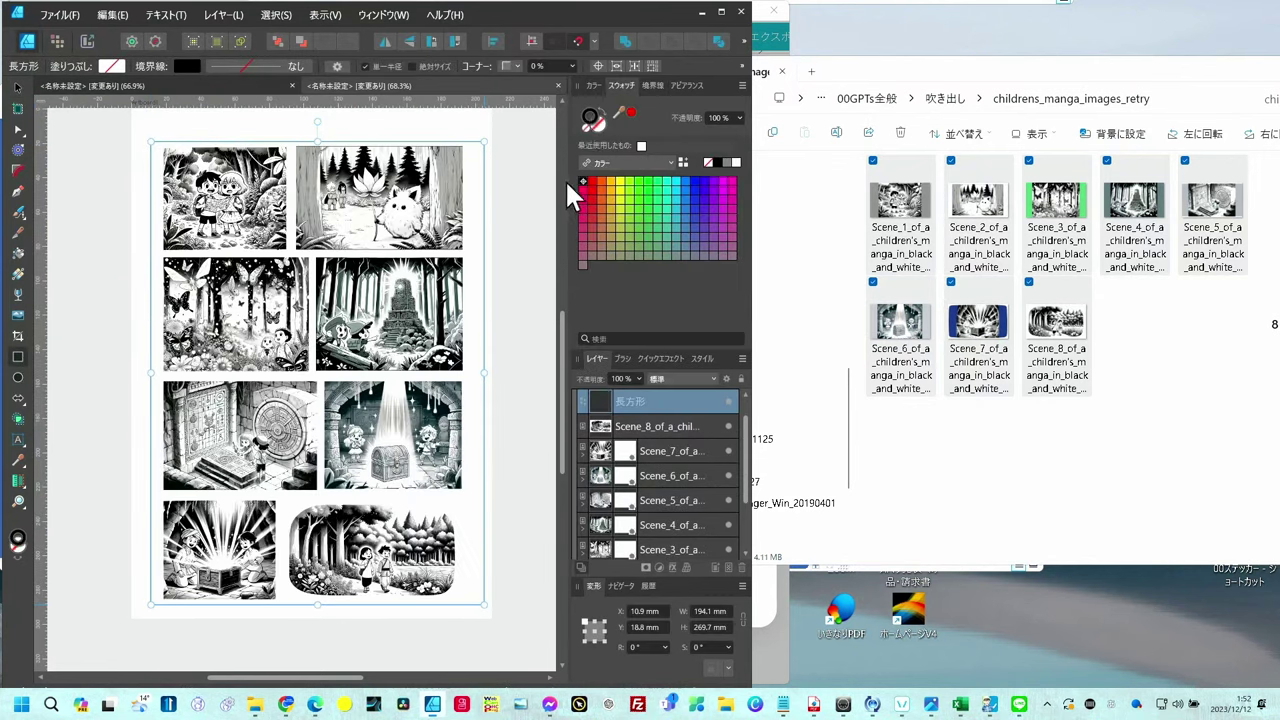
pyautogui.click(653, 86)
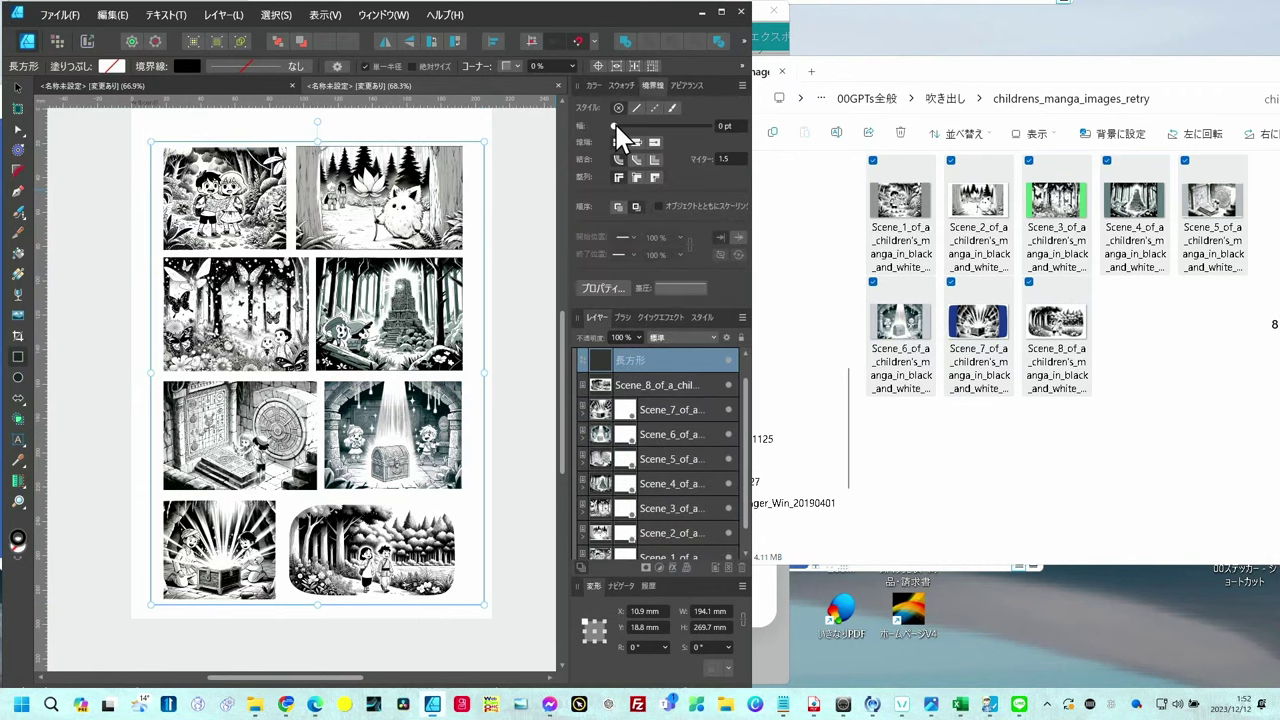
pyautogui.moveTo(616, 127); pyautogui.dragTo(637, 127)
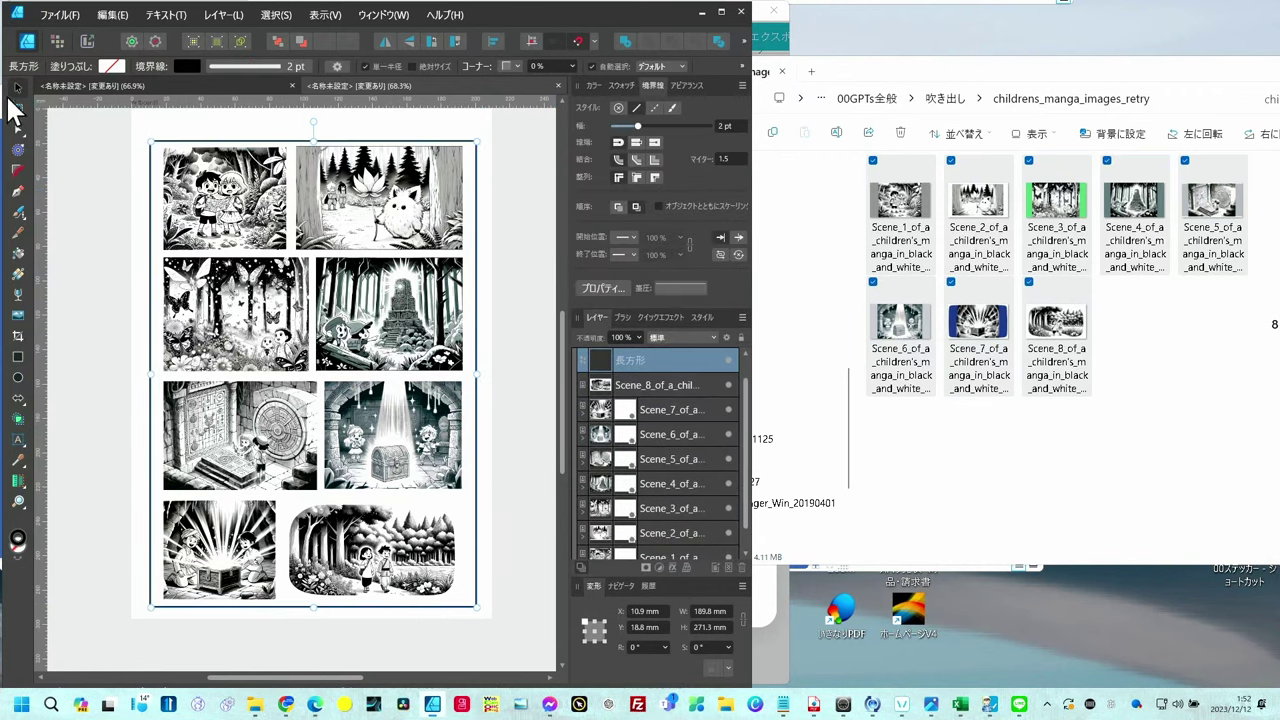
pyautogui.click(493, 177)
pyautogui.scroll(2, 540, 170)
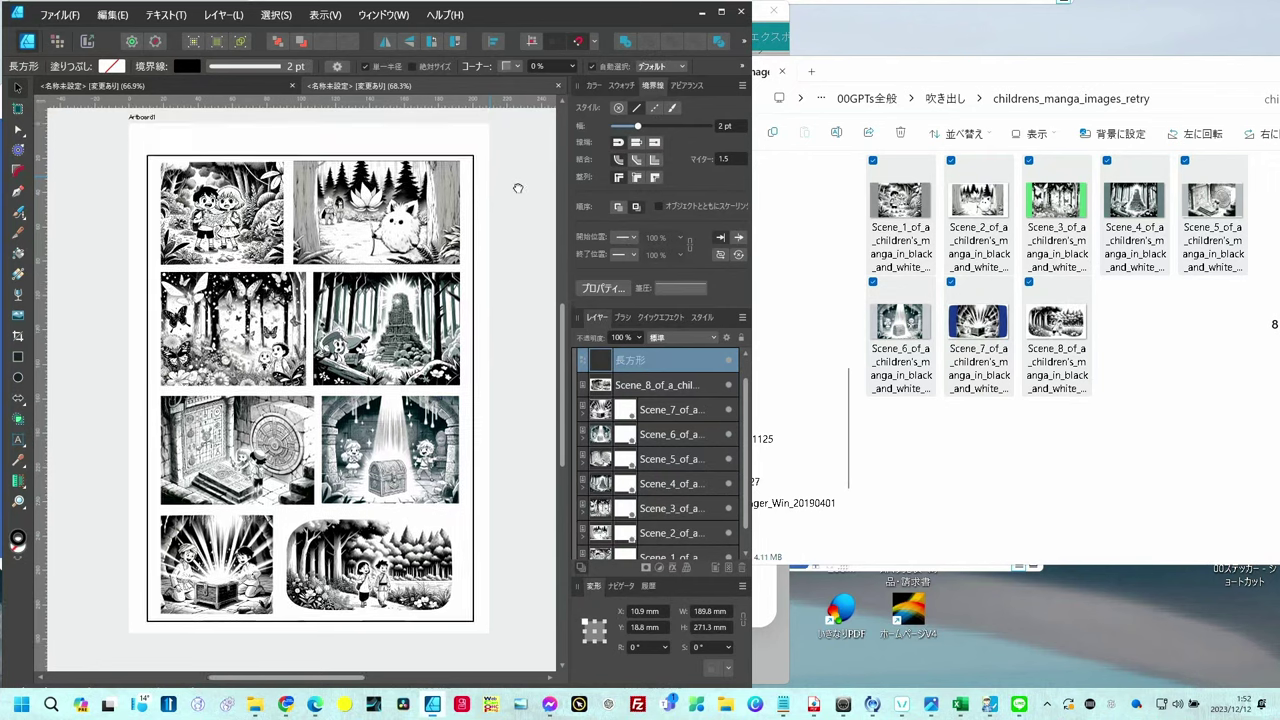
pyautogui.hotkey('alt', 'Tab')
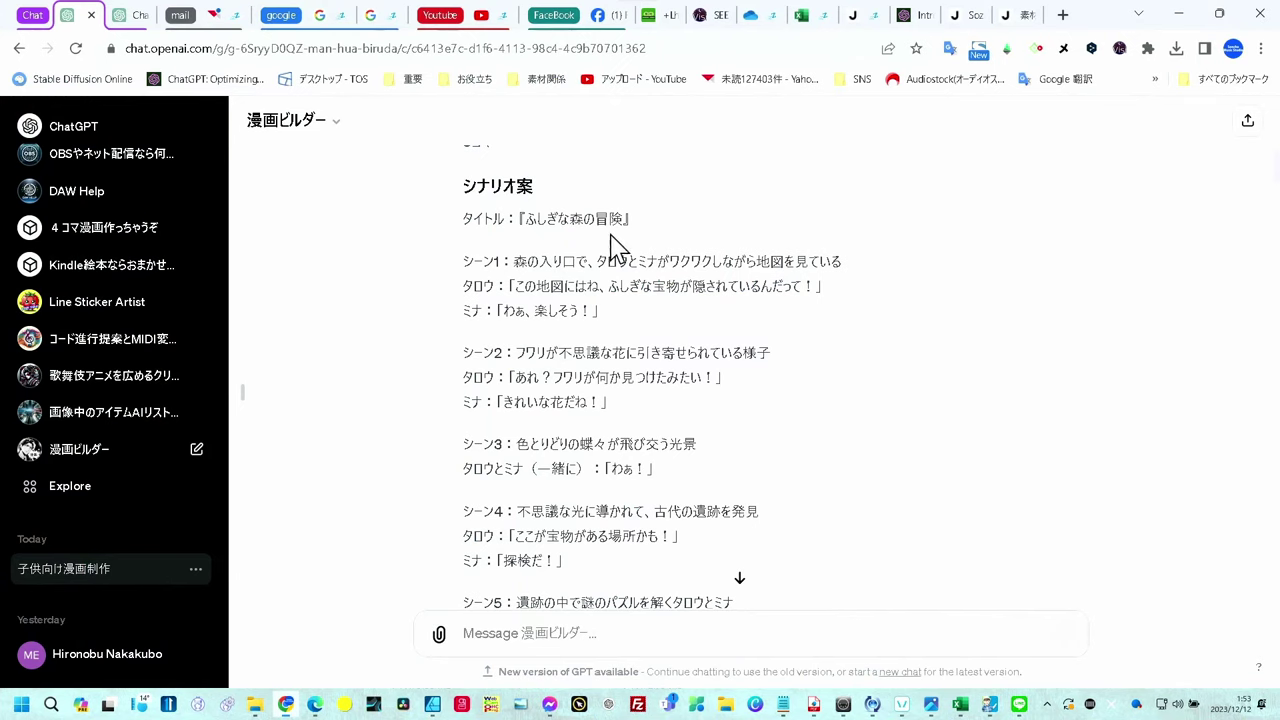
# Paste the title ふしぎな森の冒険 as large artistic text above the panels
pyautogui.moveTo(624, 219); pyautogui.dragTo(537, 217)
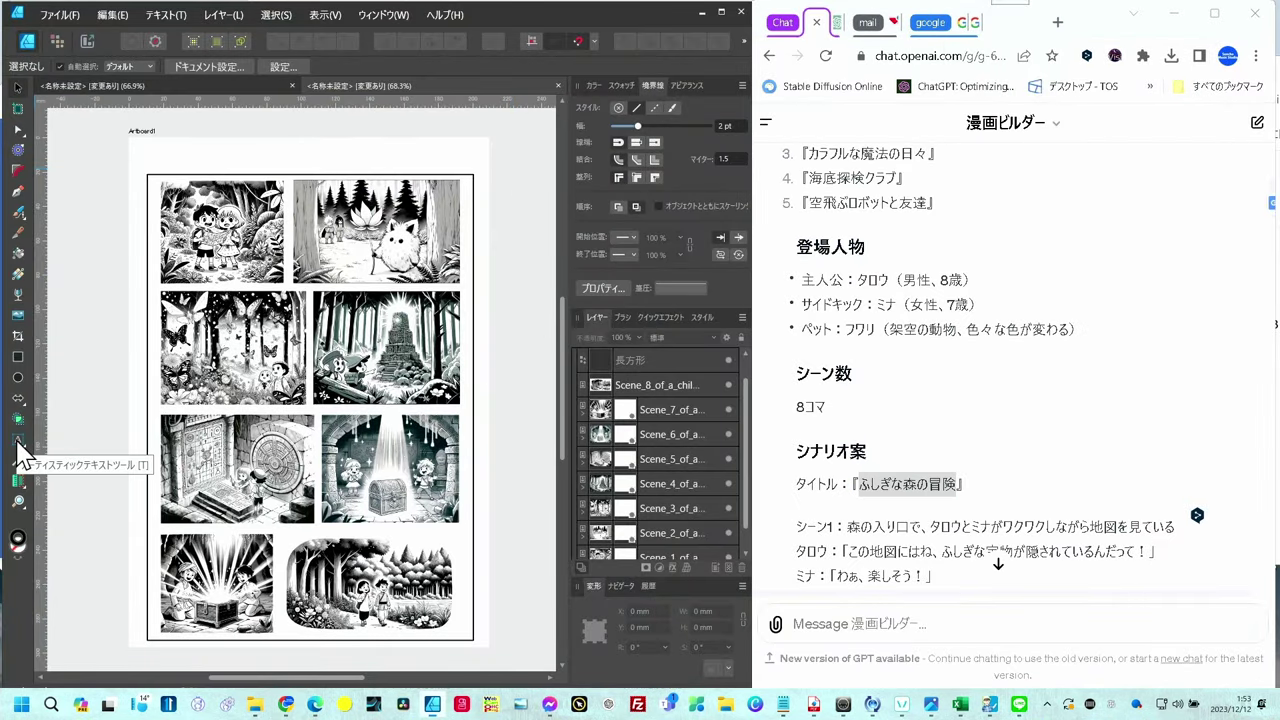
pyautogui.click(17, 440)
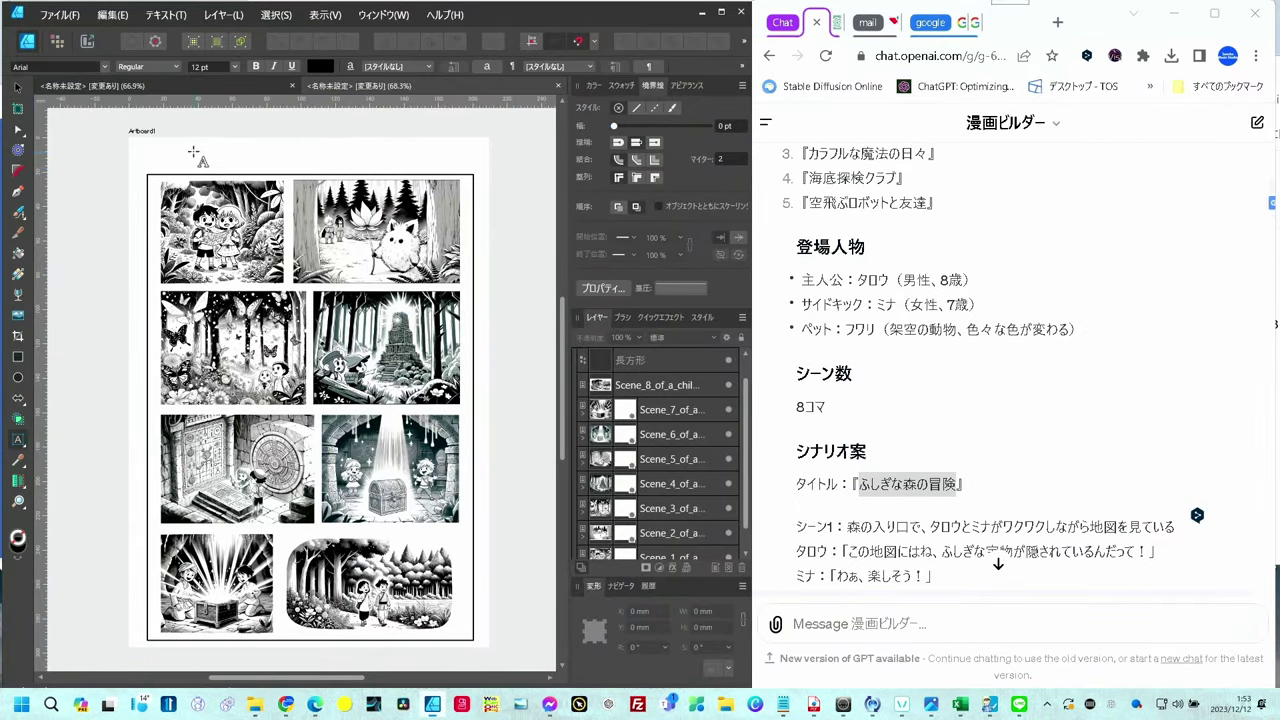
pyautogui.moveTo(195, 150); pyautogui.dragTo(215, 175)
pyautogui.hotkey('ctrl', 'v')
pyautogui.press('Escape')
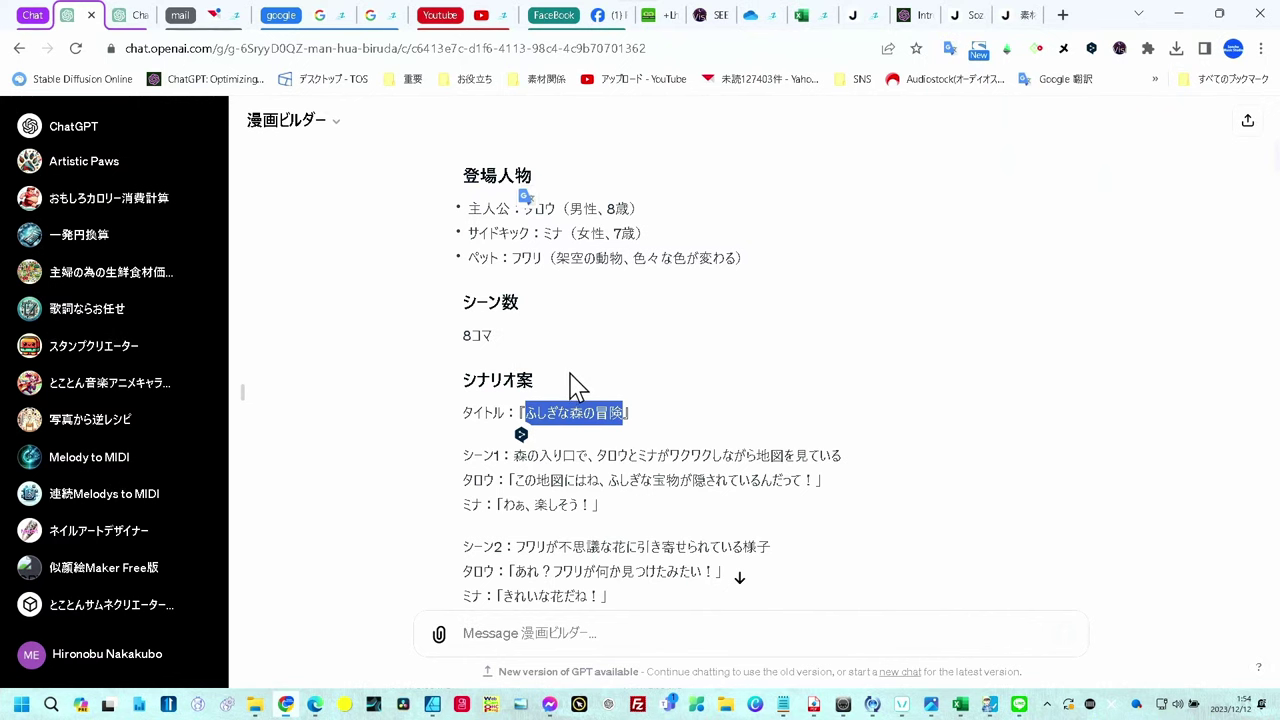
# Scroll to the end of the ChatGPT chat to the re-created ZIP download reply
pyautogui.scroll(-3, 575, 385)
pyautogui.scroll(-10, 575, 375)
pyautogui.scroll(-5, 543, 371)
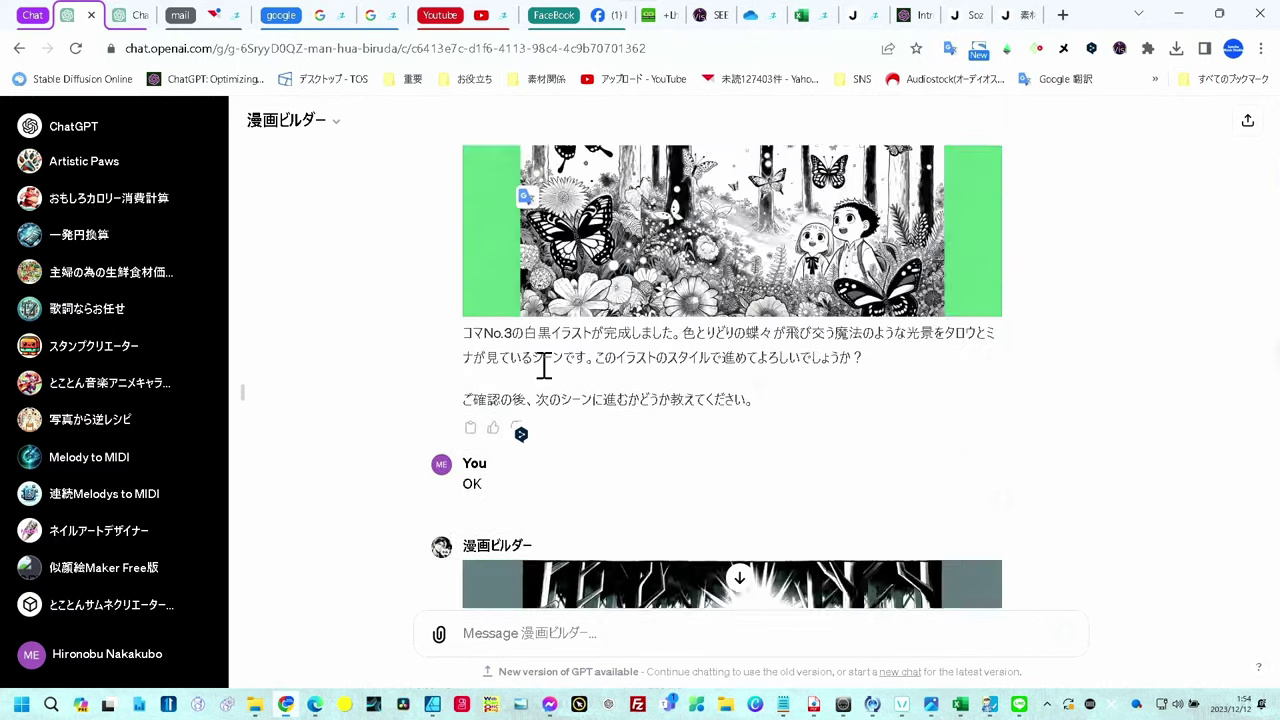
pyautogui.scroll(-10, 543, 371)
pyautogui.scroll(5, 540, 378)
pyautogui.scroll(1, 540, 378)
pyautogui.scroll(-15, 534, 377)
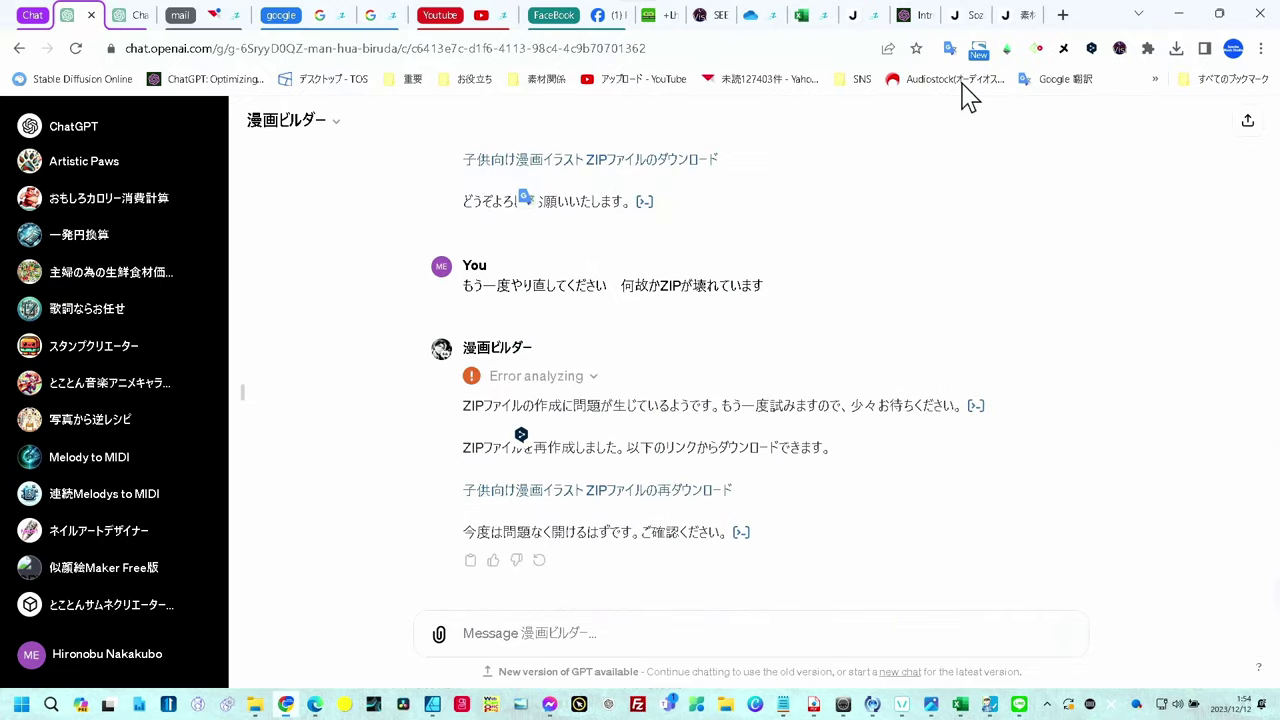
# Open the Jimdo 素材集 吹き出し page and browse its speech-bubble shapes
pyautogui.click(1020, 22)
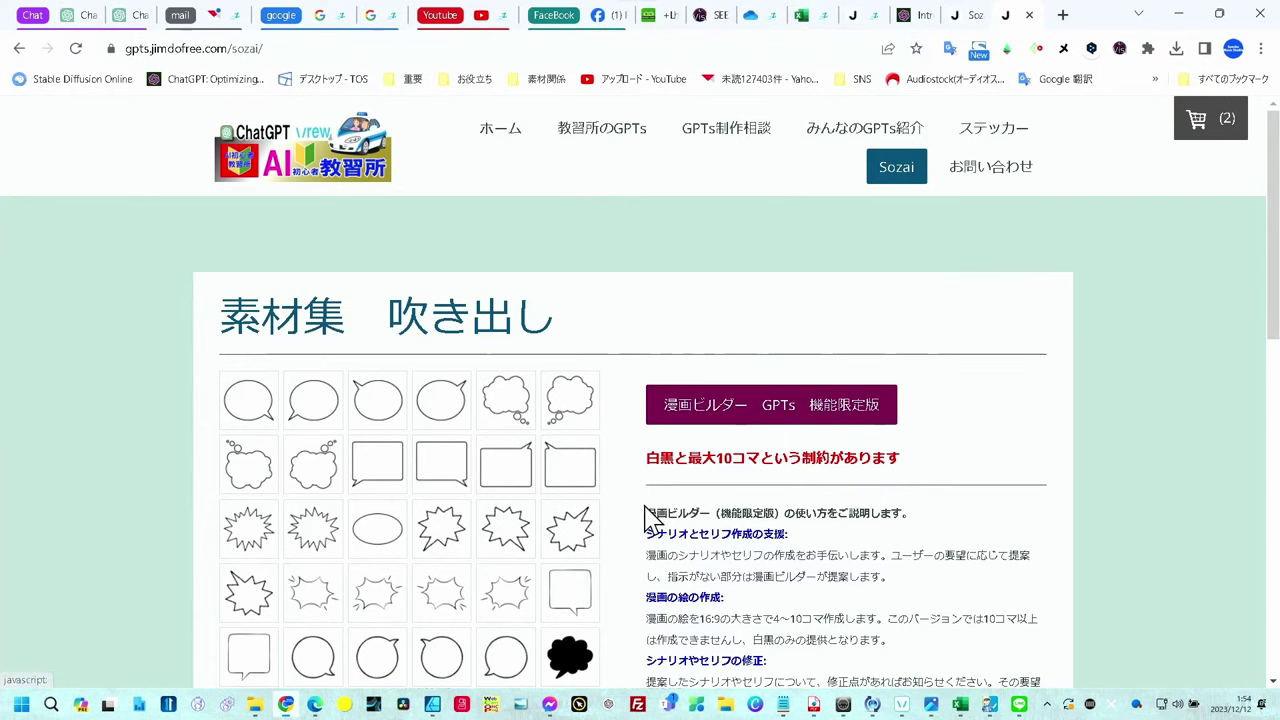
pyautogui.scroll(-1, 650, 512)
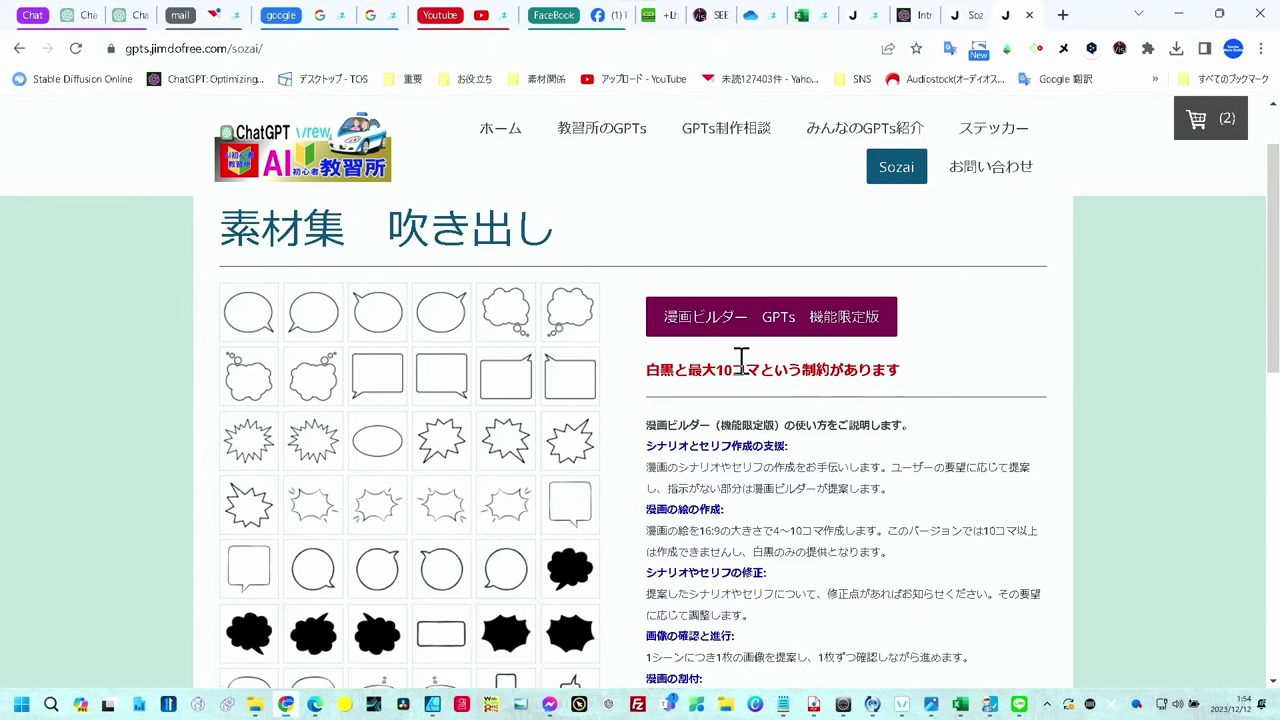
pyautogui.scroll(-4, 830, 410)
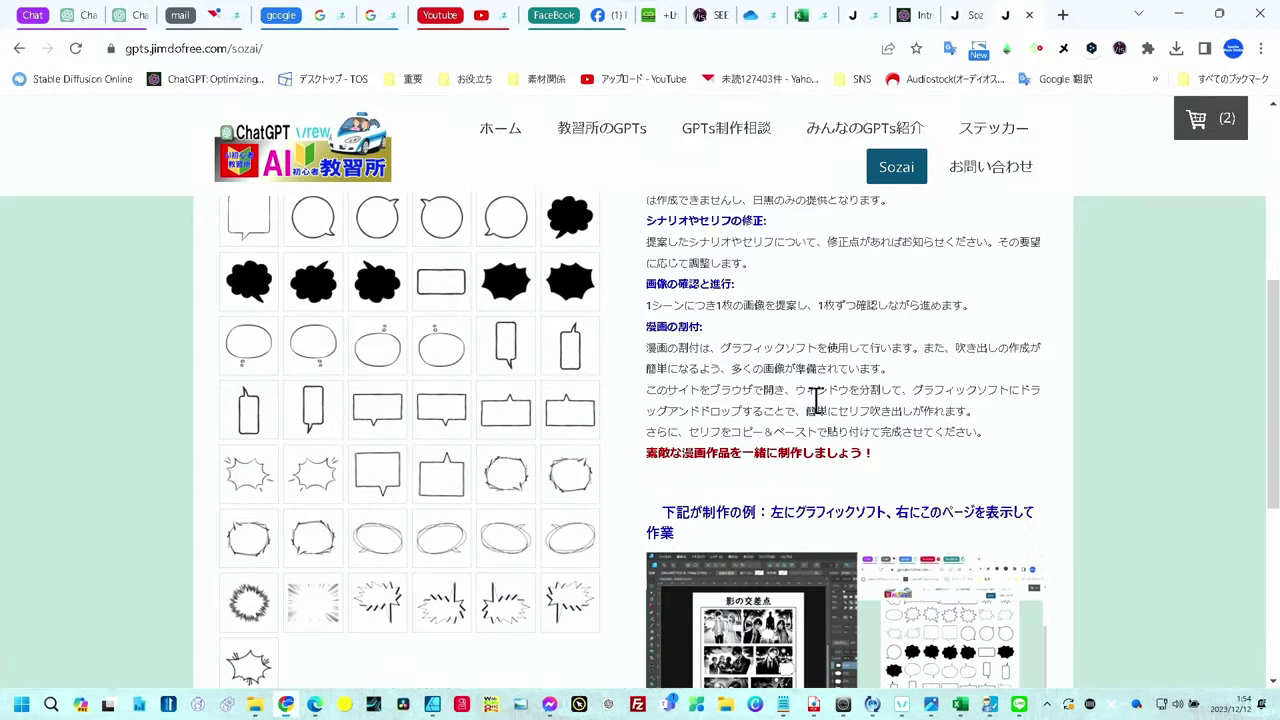
pyautogui.scroll(-3, 815, 408)
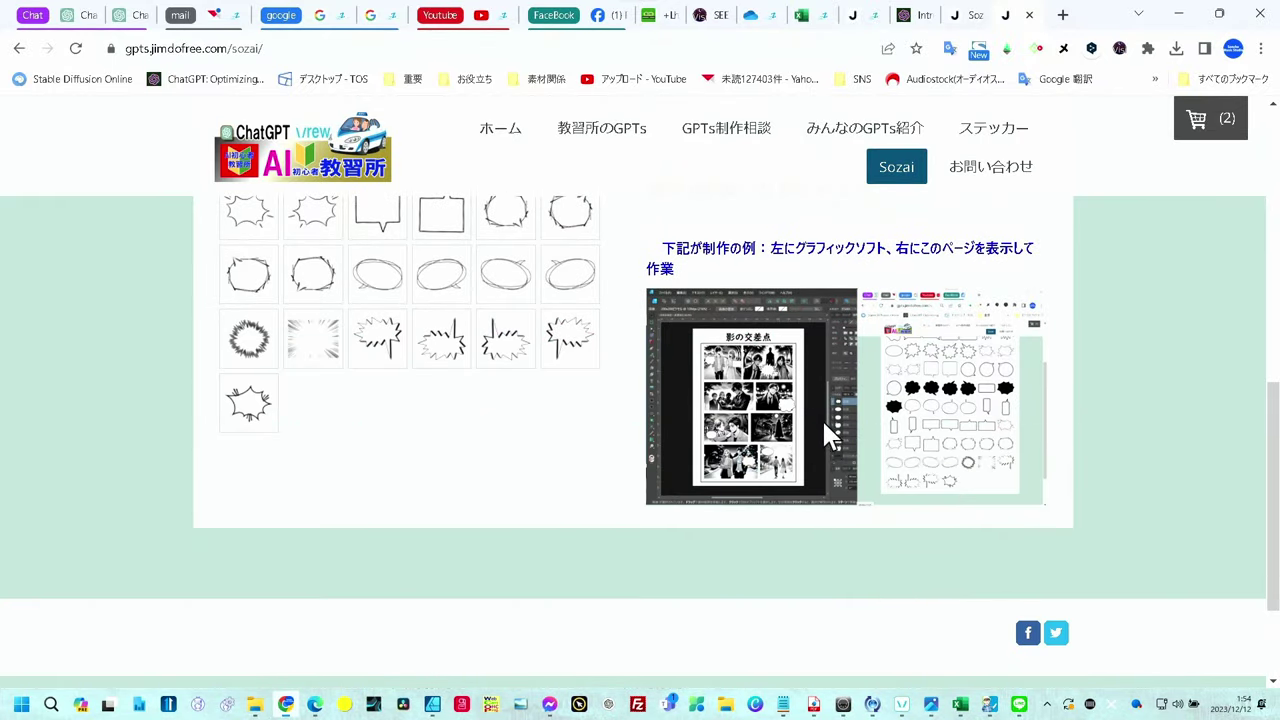
pyautogui.scroll(3, 821, 418)
pyautogui.scroll(4, 820, 414)
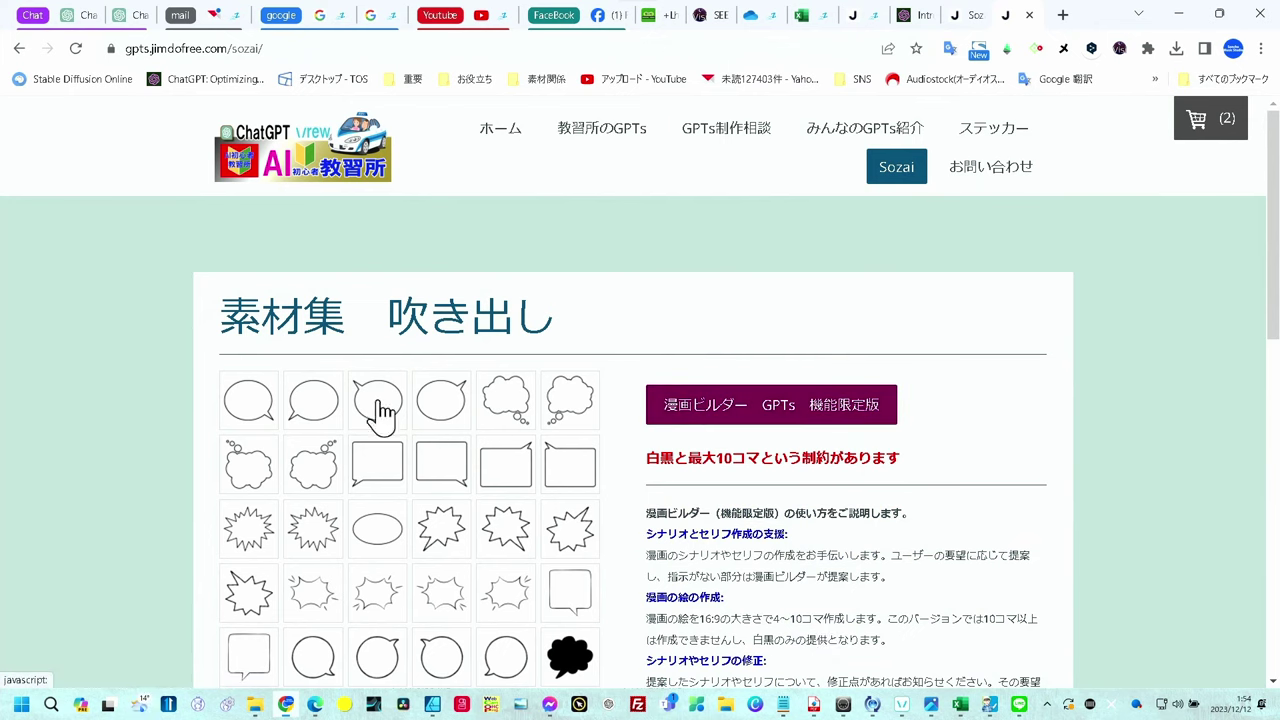
# Rearrange the browser window beside Affinity and return to the speech-bubble page
pyautogui.click(1230, 18)
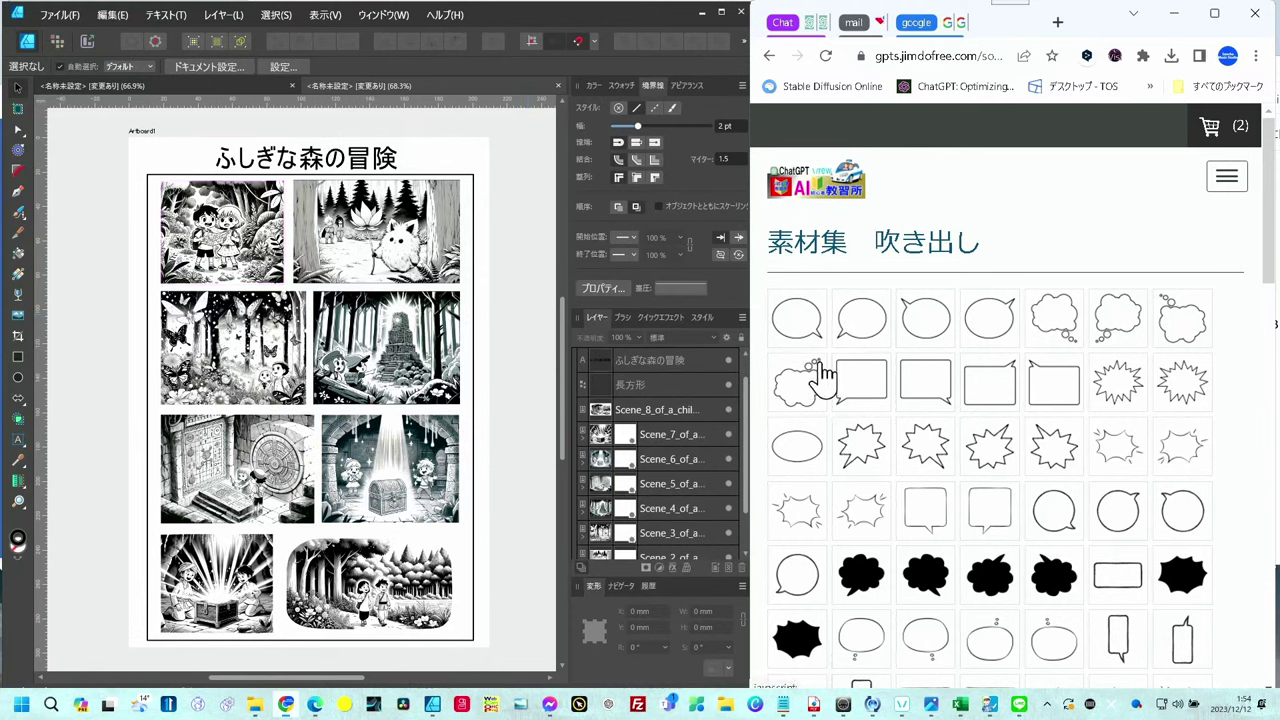
pyautogui.click(1214, 13)
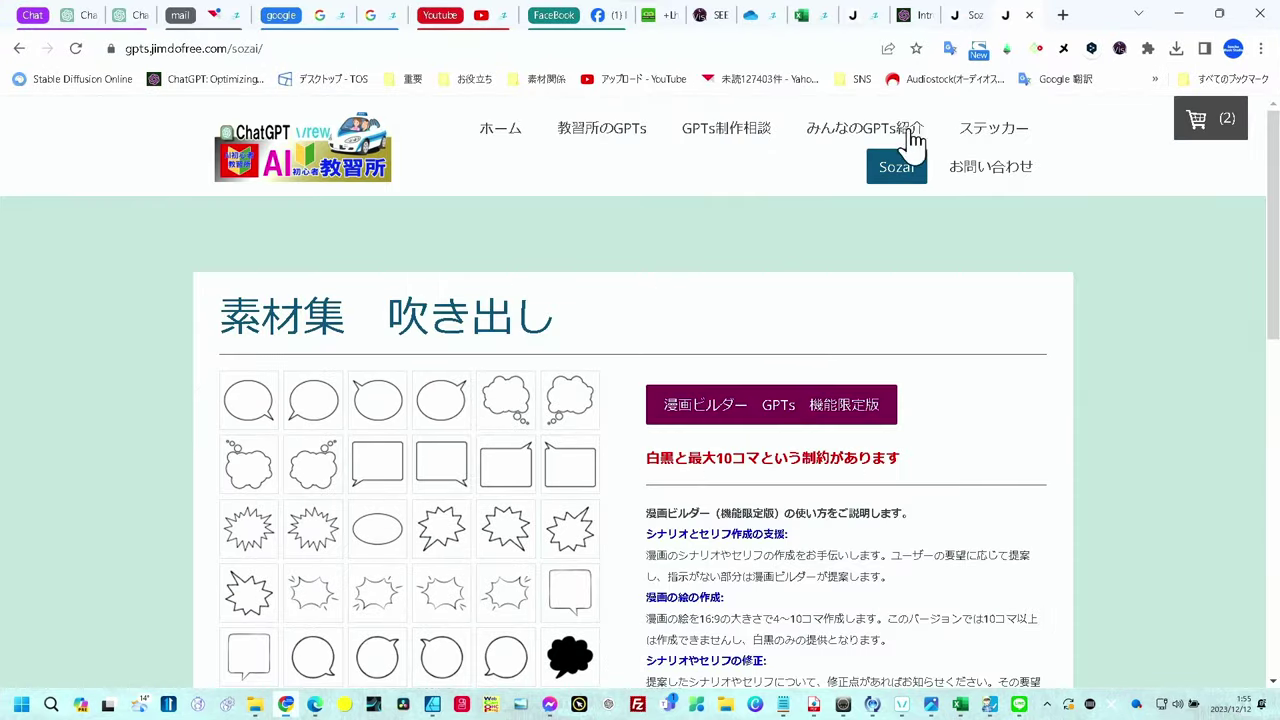
pyautogui.click(92, 16)
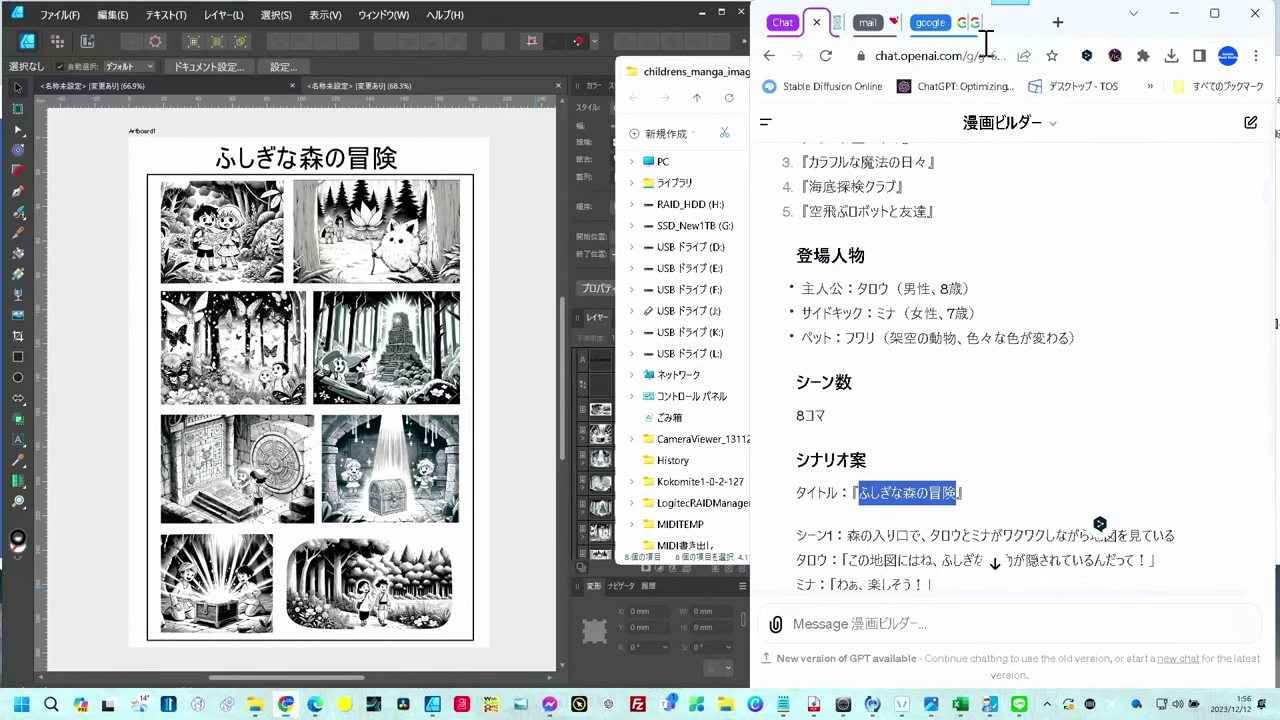
pyautogui.hotkey('ctrl', 'Tab')
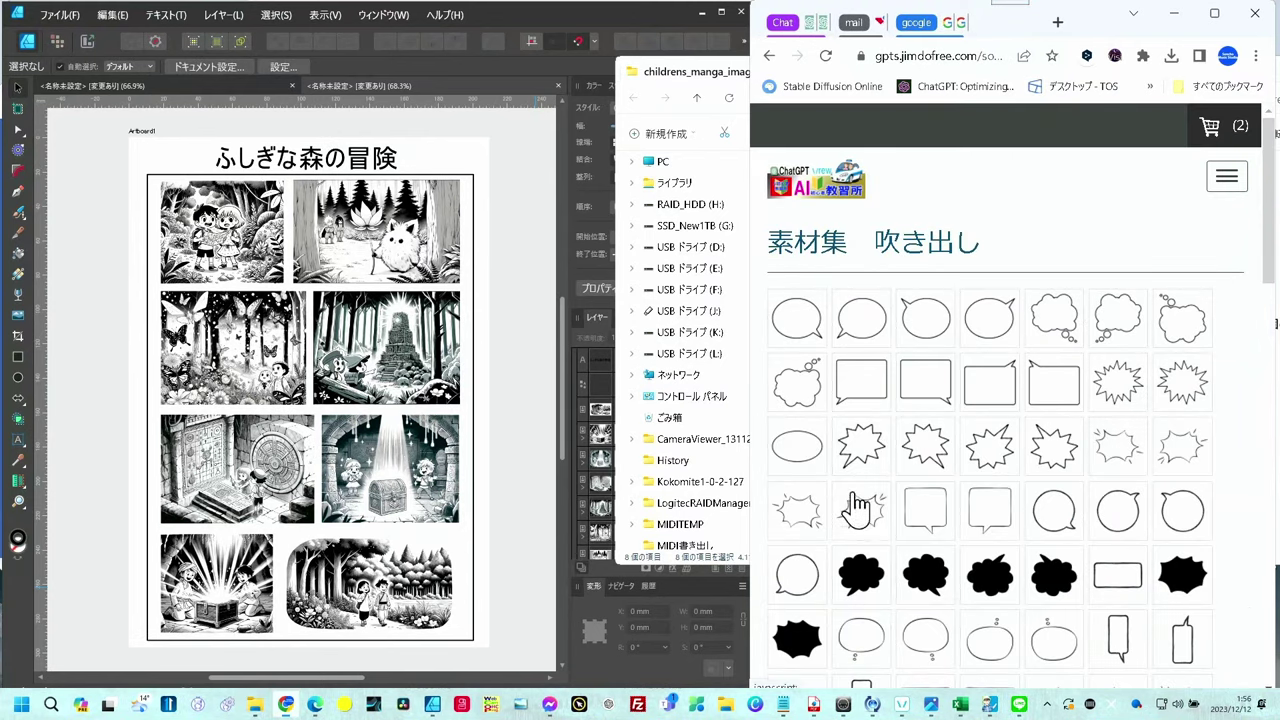
# Place a starburst bubble on panel 3 and a rectangular bubble, about 29.8 mm, on panel 1
pyautogui.moveTo(866, 448)
pyautogui.mouseDown()
pyautogui.moveTo(279, 330)
pyautogui.moveTo(233, 378)
pyautogui.mouseUp()
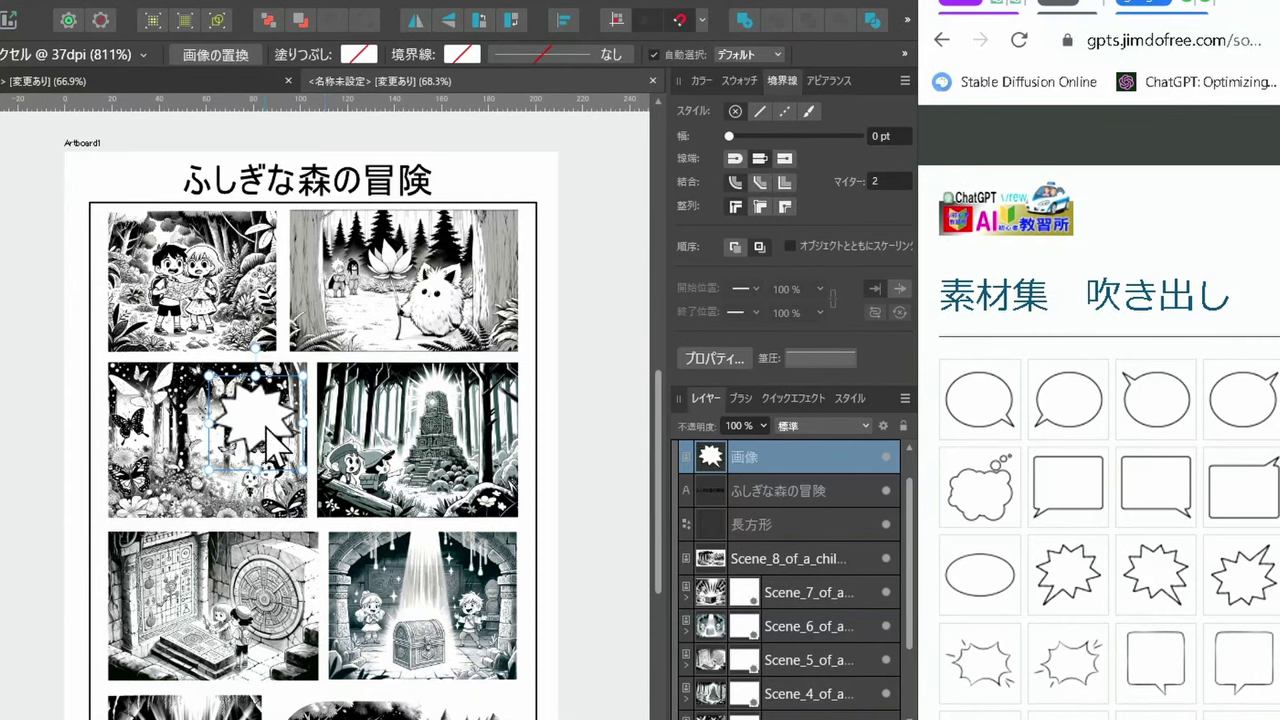
pyautogui.moveTo(265, 427); pyautogui.dragTo(199, 407)
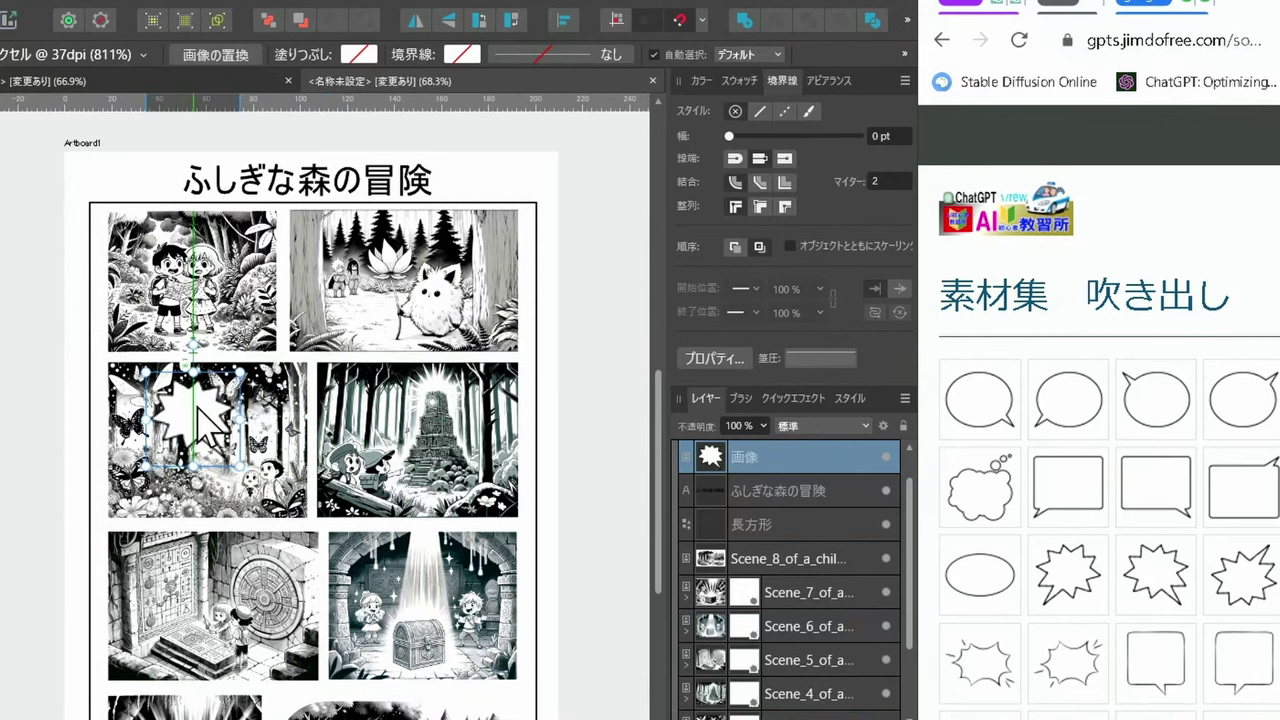
pyautogui.moveTo(242, 465); pyautogui.dragTo(248, 475)
pyautogui.hotkey('ctrl', 'v')
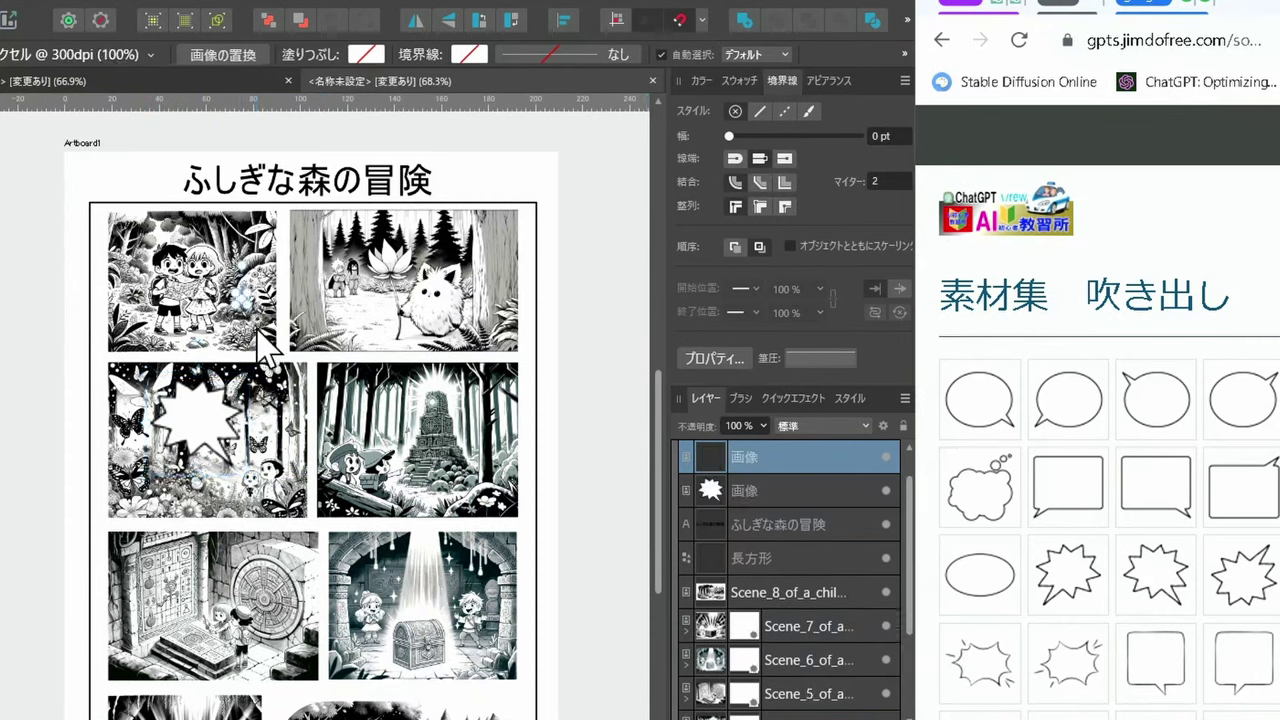
pyautogui.moveTo(250, 304); pyautogui.dragTo(306, 362)
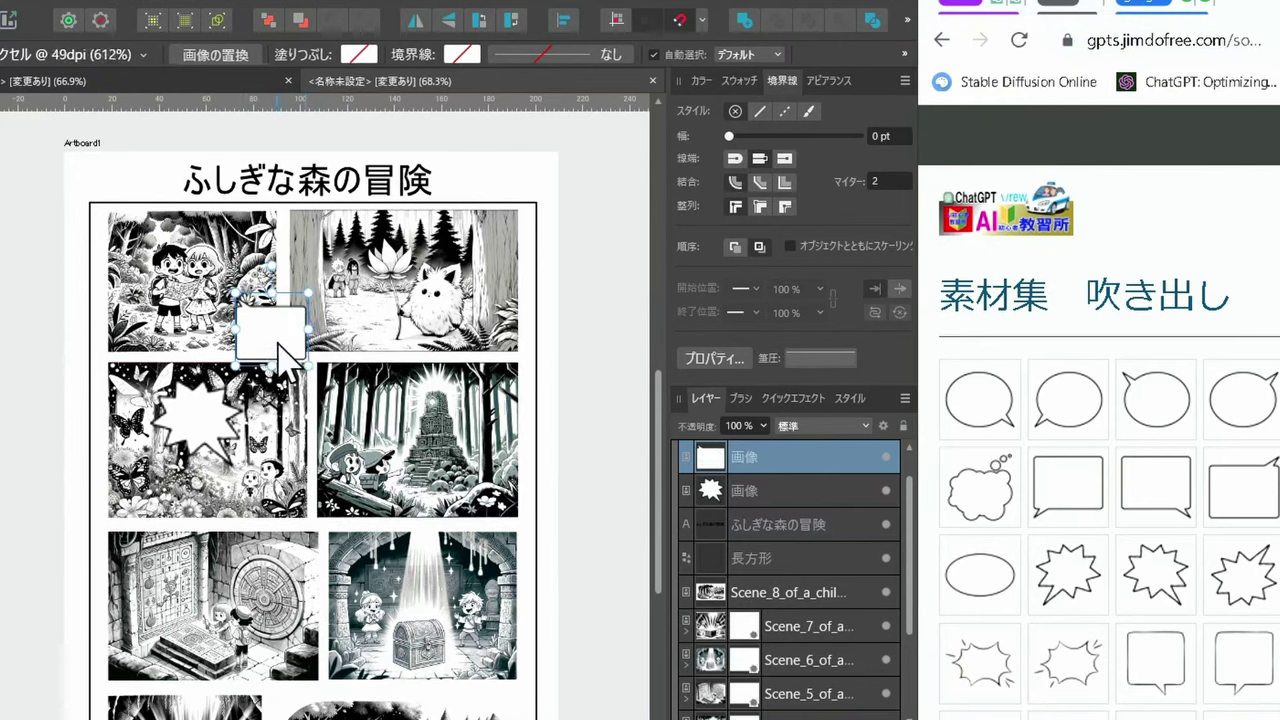
pyautogui.moveTo(276, 338); pyautogui.dragTo(250, 326)
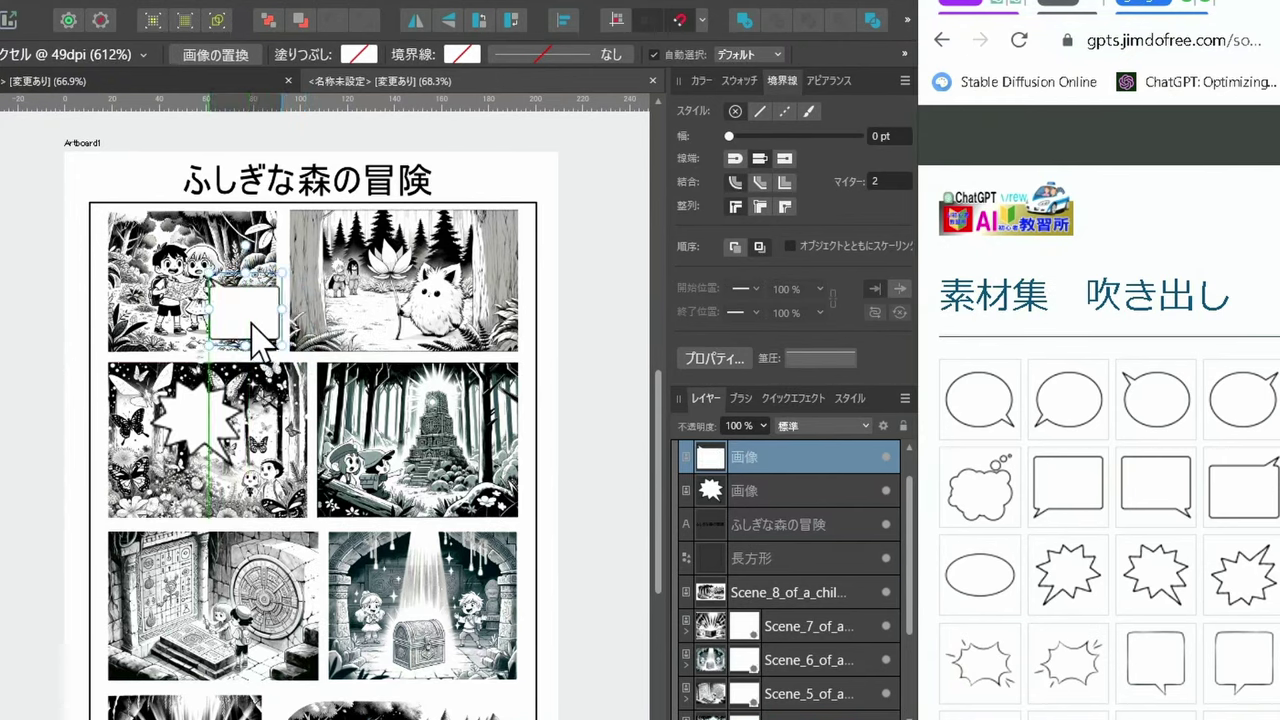
# Add an enlarged oval bubble to panel 2 and select the girl's line in ChatGPT
pyautogui.moveTo(1105, 515); pyautogui.dragTo(530, 318)
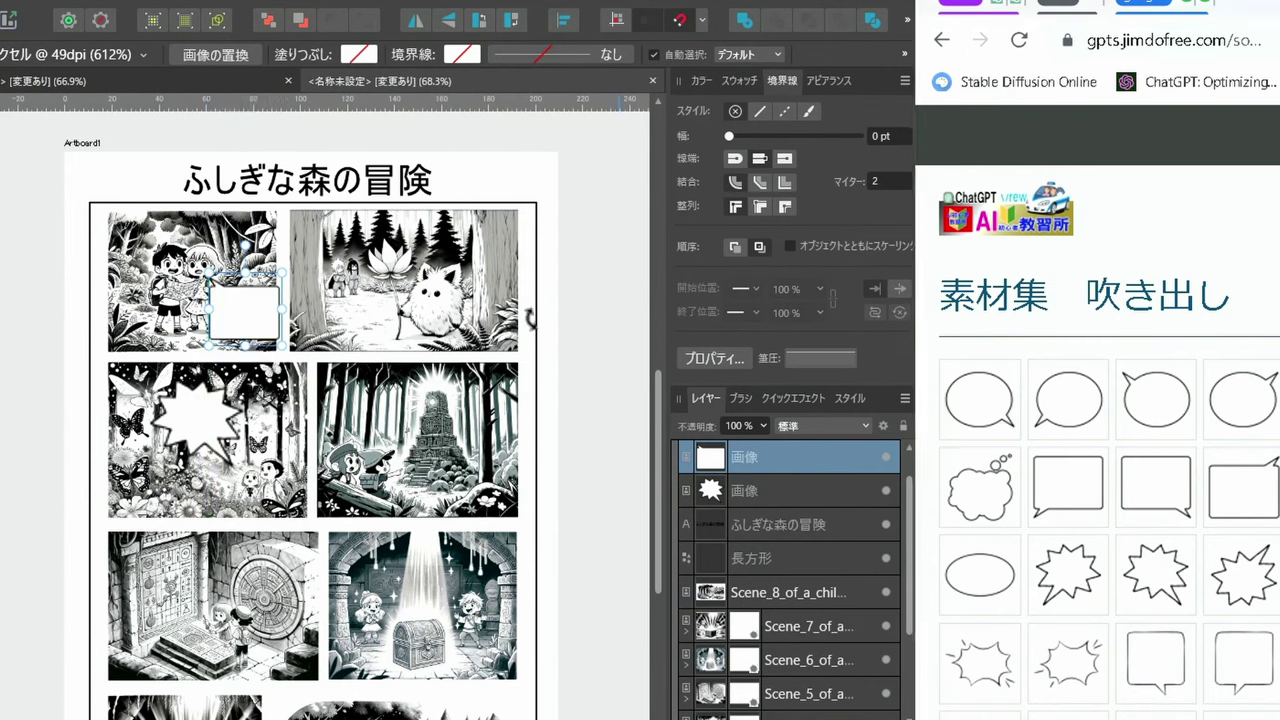
pyautogui.moveTo(394, 308); pyautogui.dragTo(350, 302)
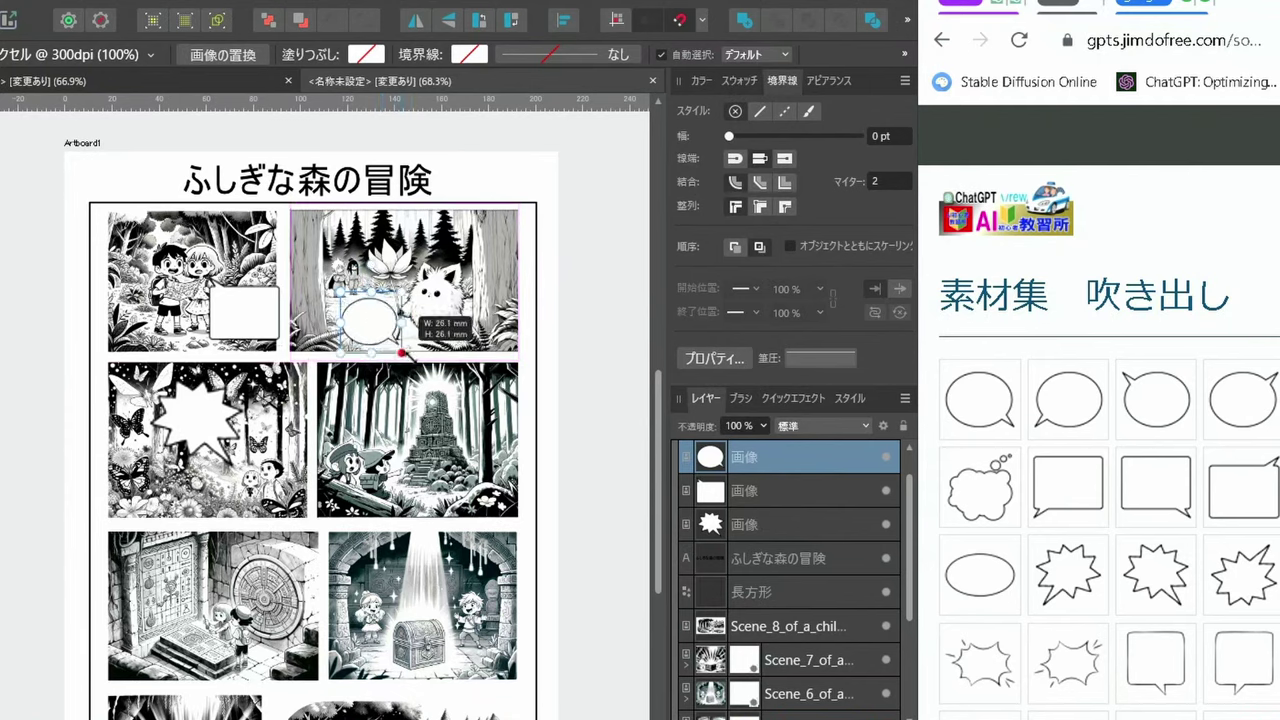
pyautogui.moveTo(384, 331); pyautogui.dragTo(420, 372)
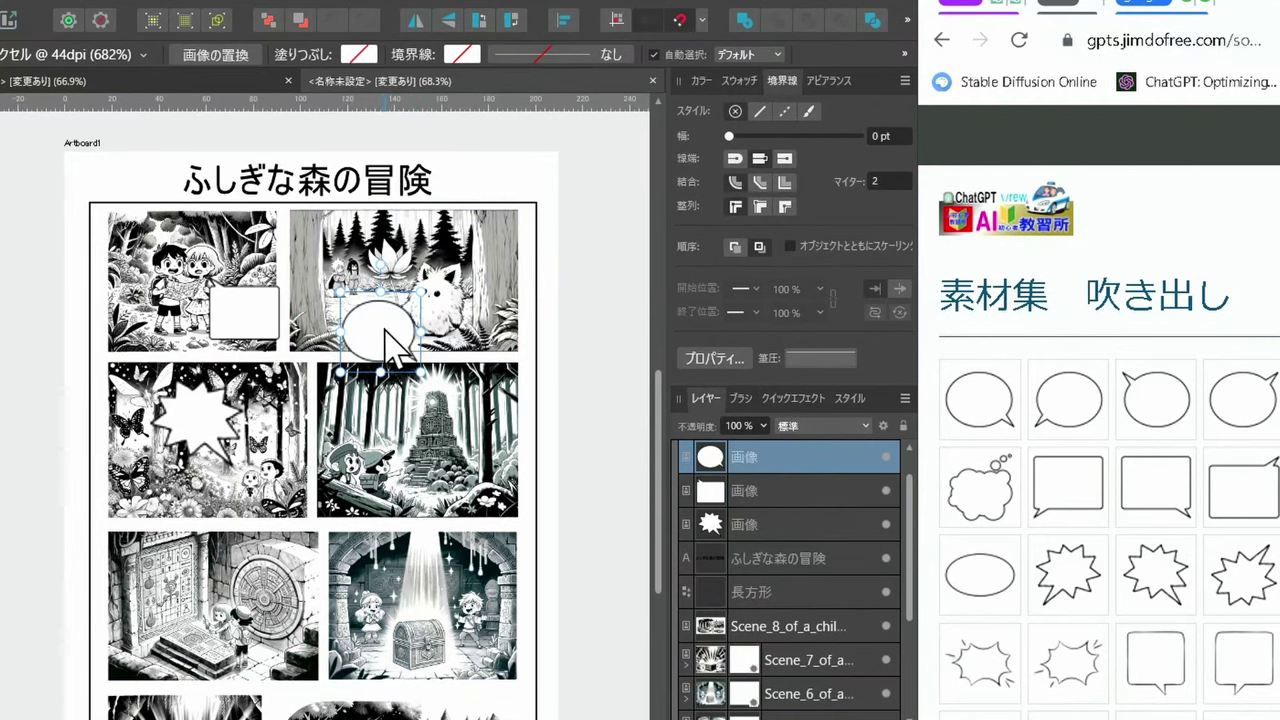
pyautogui.scroll(-1, 1250, 600)
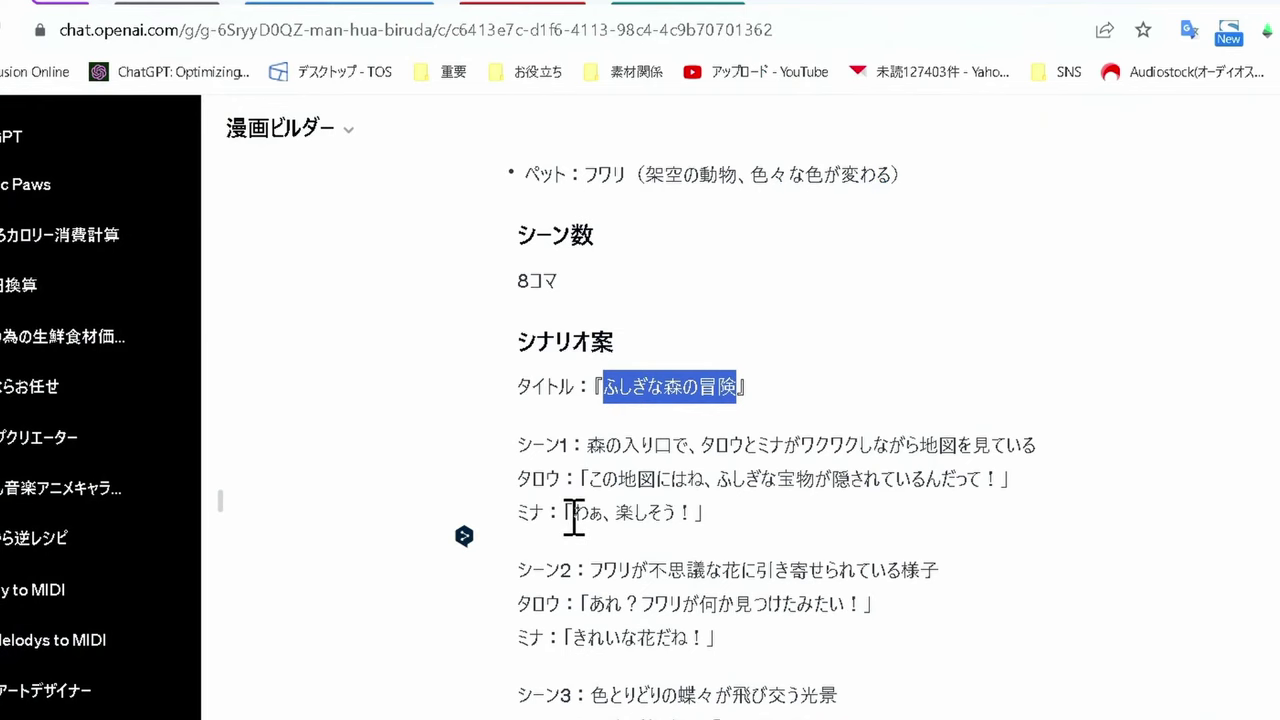
pyautogui.moveTo(570, 512); pyautogui.dragTo(682, 512)
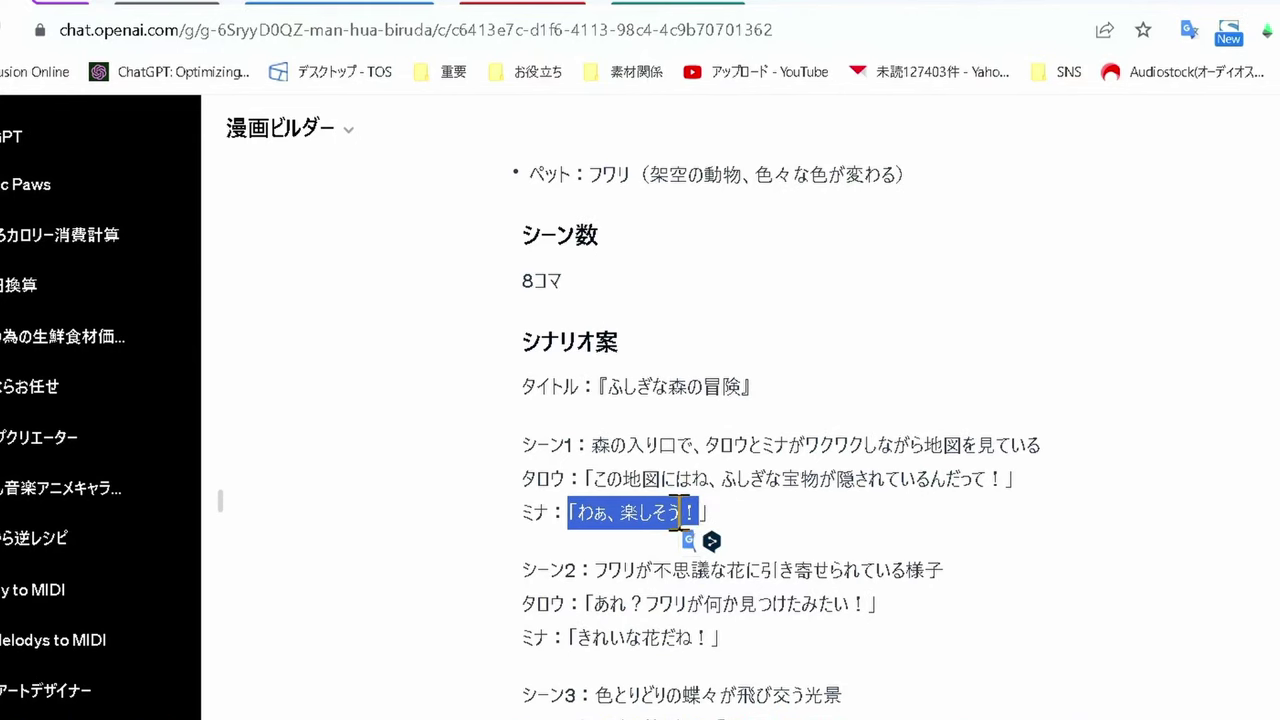
# Copy the girl's dialogue line and duplicate the rectangular speech box to panel 1's left
pyautogui.rightClick(686, 525)
pyautogui.click(759, 139)
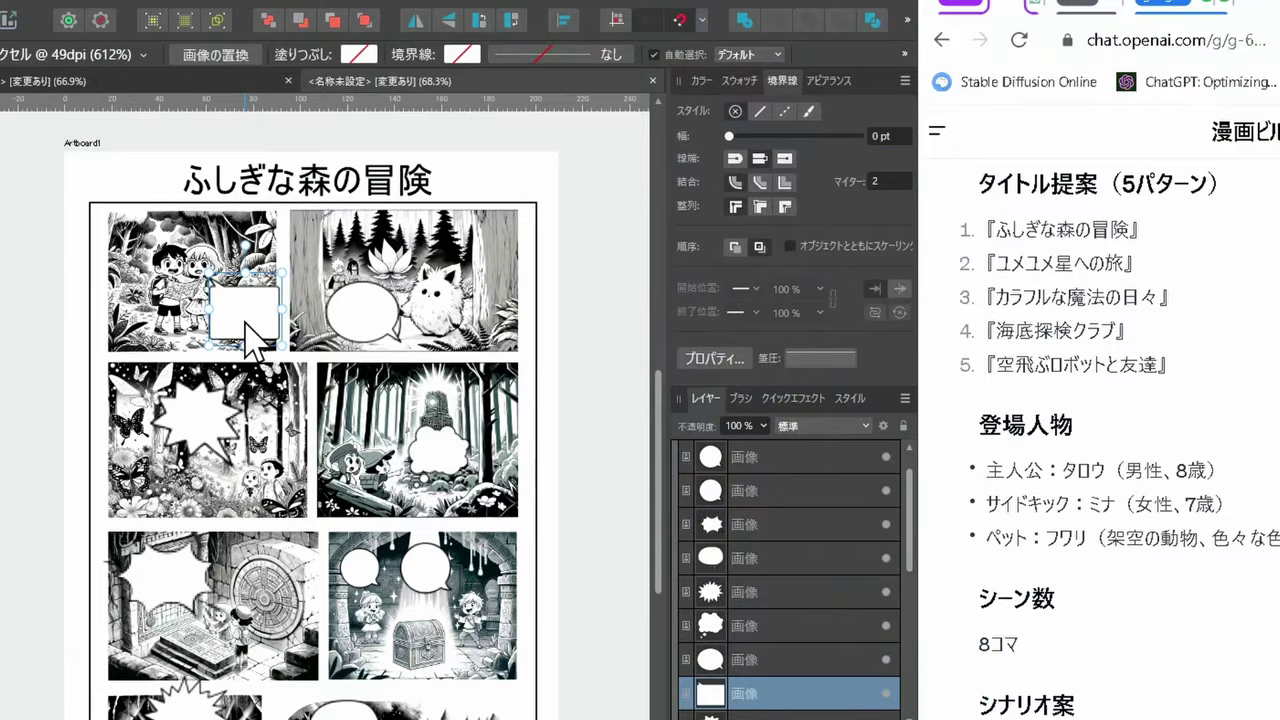
pyautogui.moveTo(257, 334)
pyautogui.mouseDown()
pyautogui.moveTo(150, 335)
pyautogui.moveTo(125, 322)
pyautogui.mouseUp()
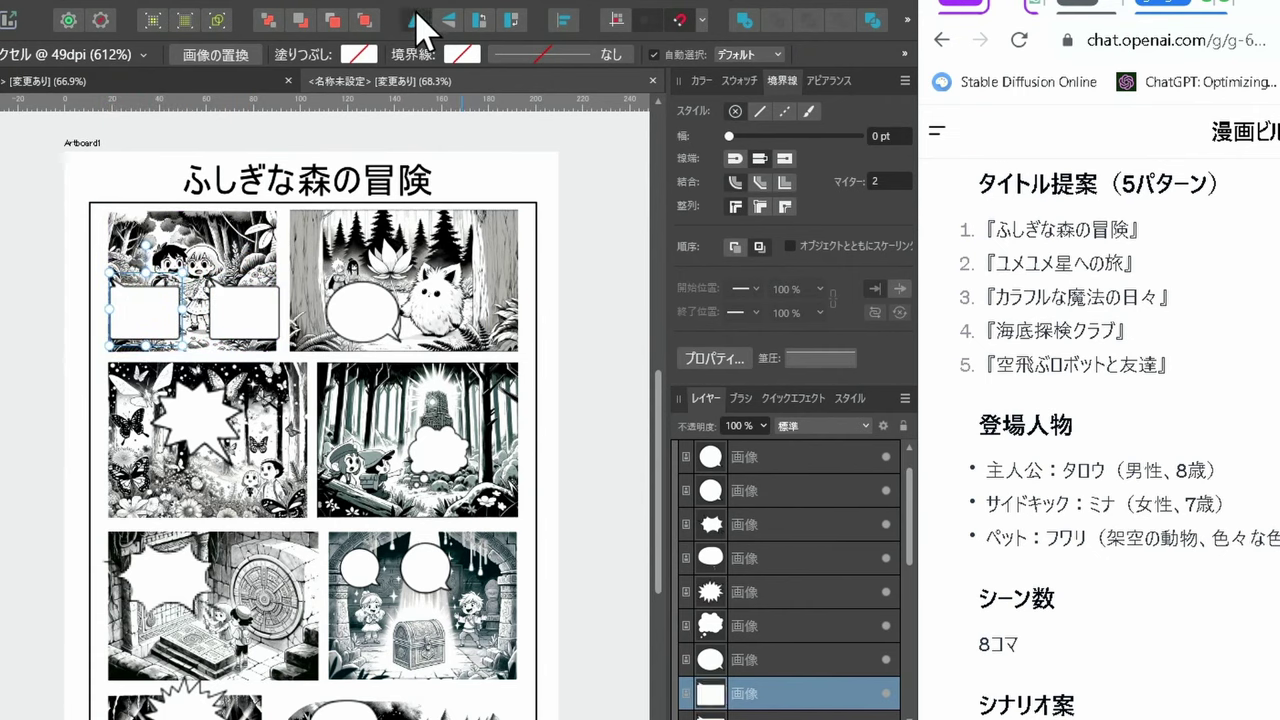
pyautogui.click(254, 318)
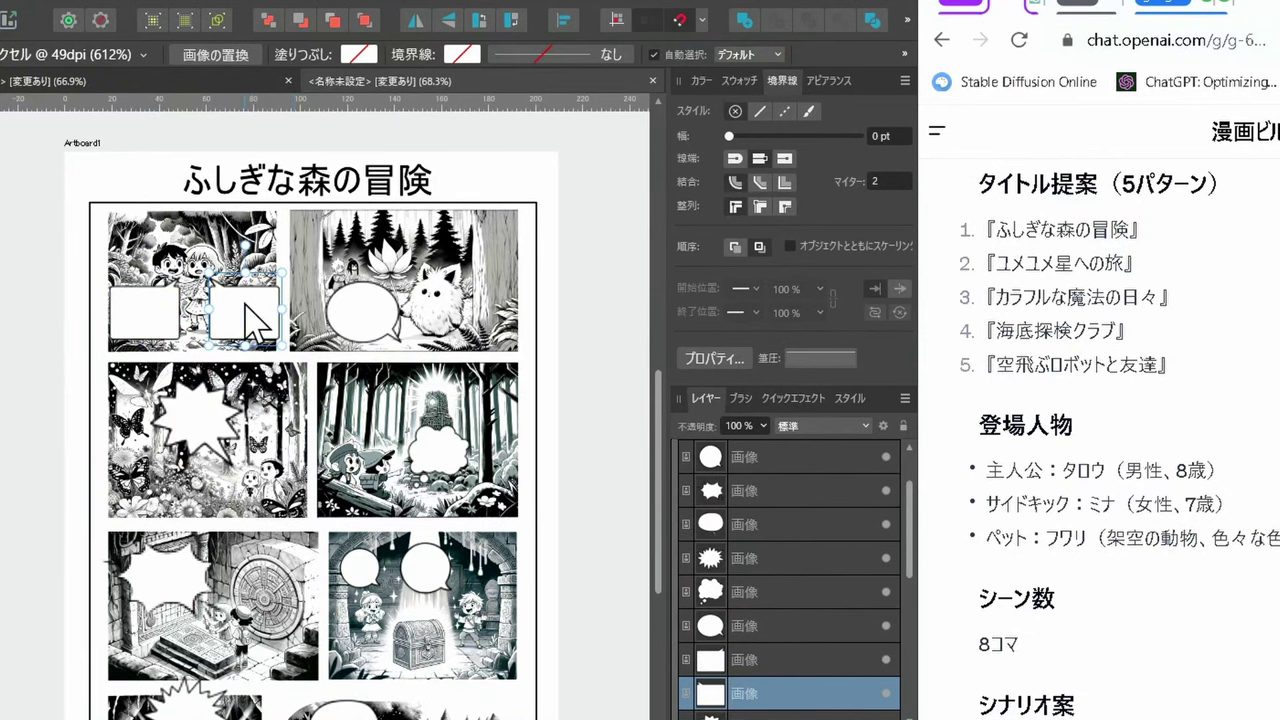
pyautogui.scroll(2, 252, 318)
pyautogui.scroll(2, 252, 318)
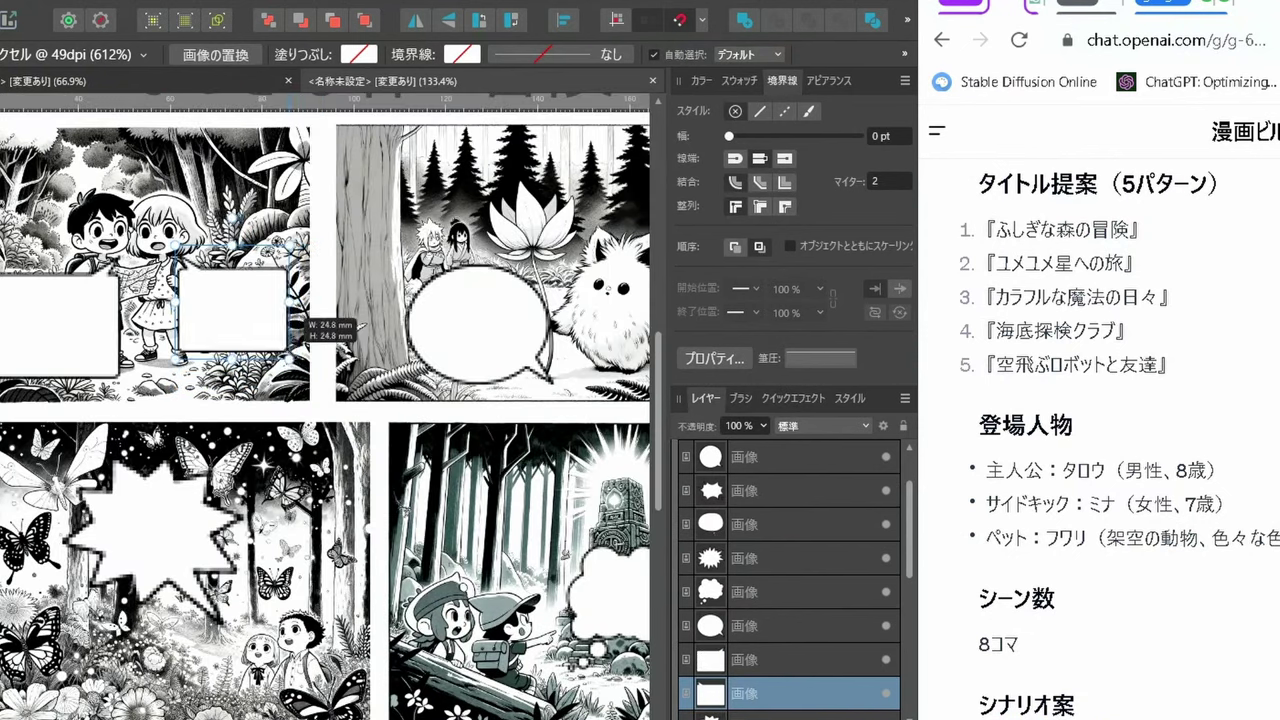
# Add 「わぁ、楽しそう！」 in the right speech box and set the dialogue to 8 pt
pyautogui.press('t')
pyautogui.moveTo(214, 302); pyautogui.dragTo(233, 325)
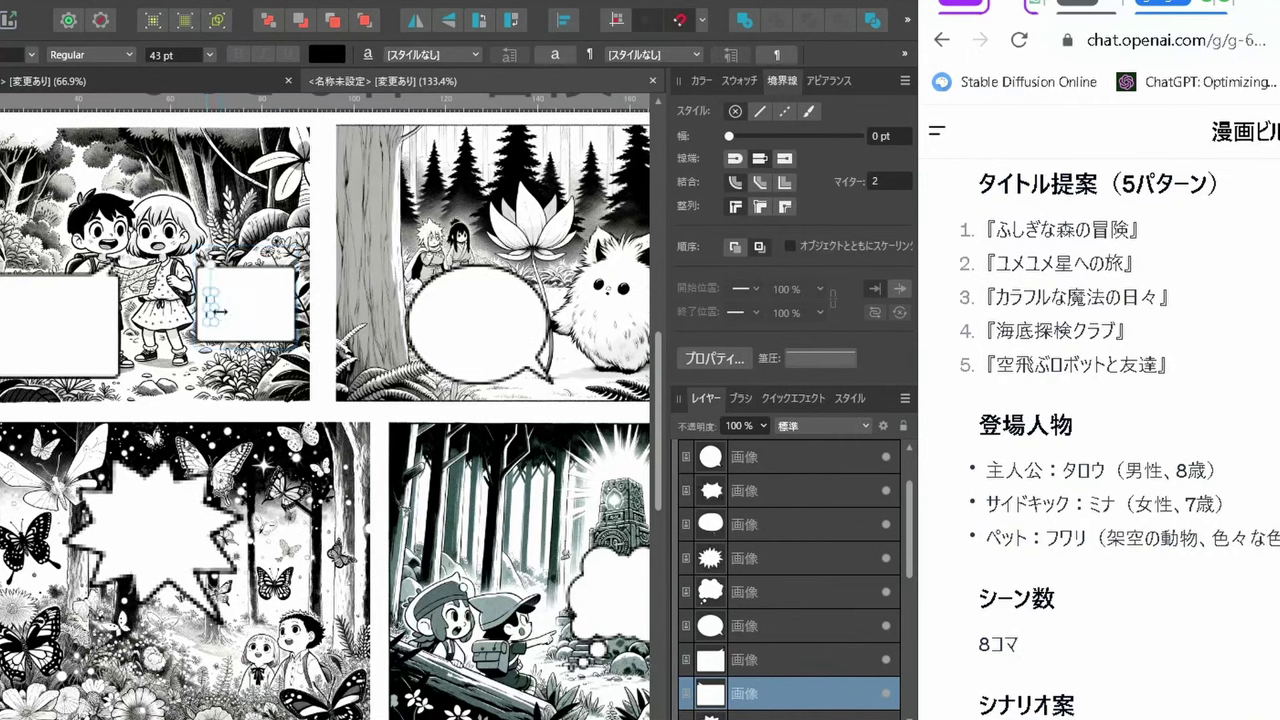
pyautogui.write('わぁ、楽しそう！')
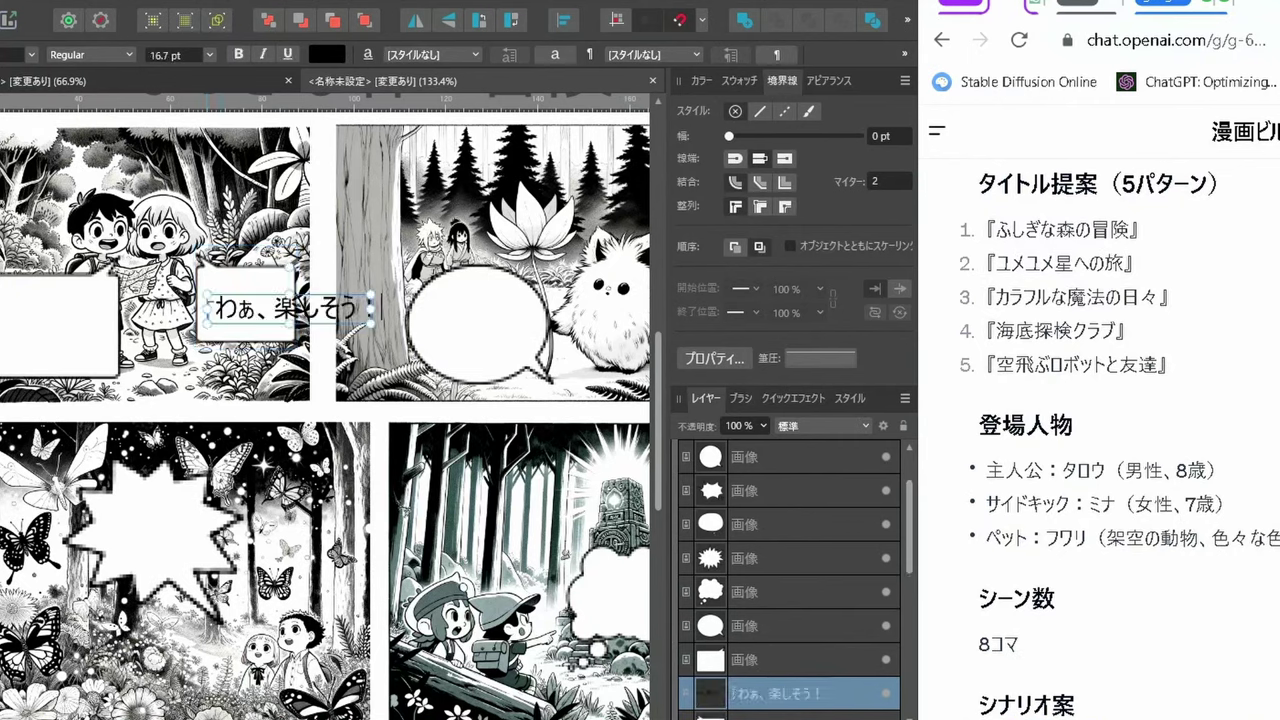
pyautogui.moveTo(371, 322); pyautogui.dragTo(311, 311)
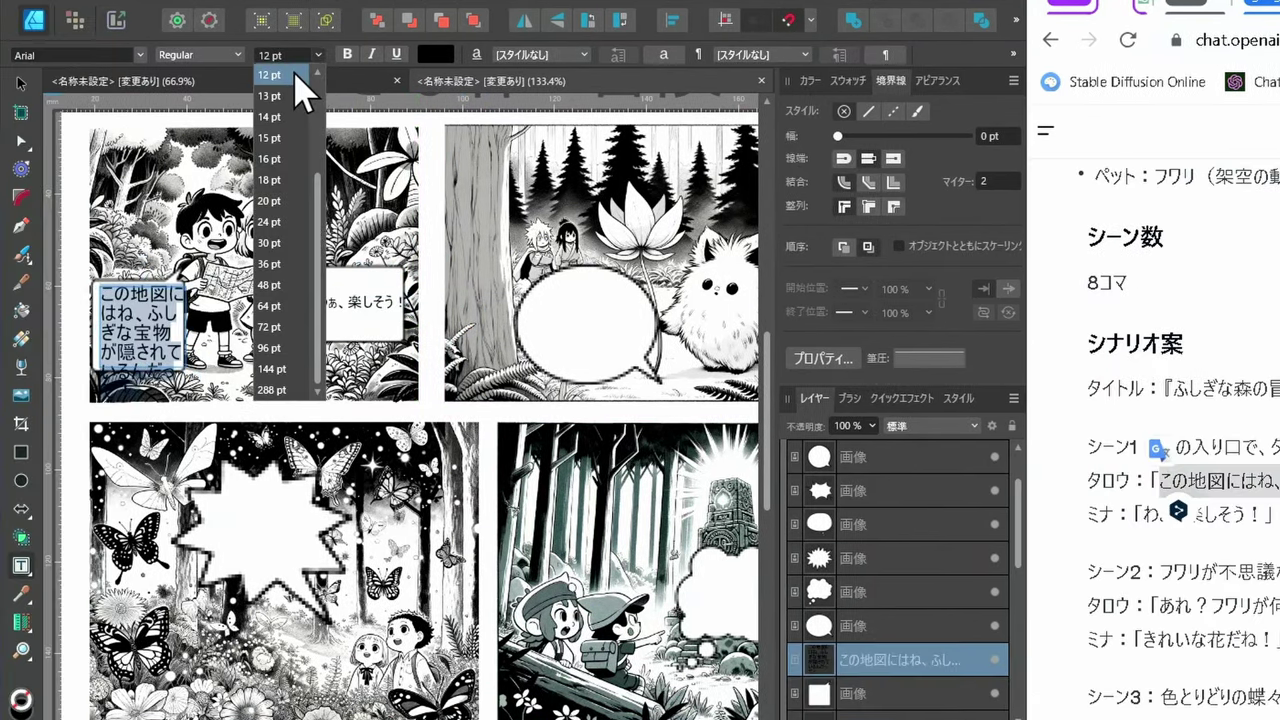
pyautogui.scroll(1, 300, 75)
pyautogui.click(290, 95)
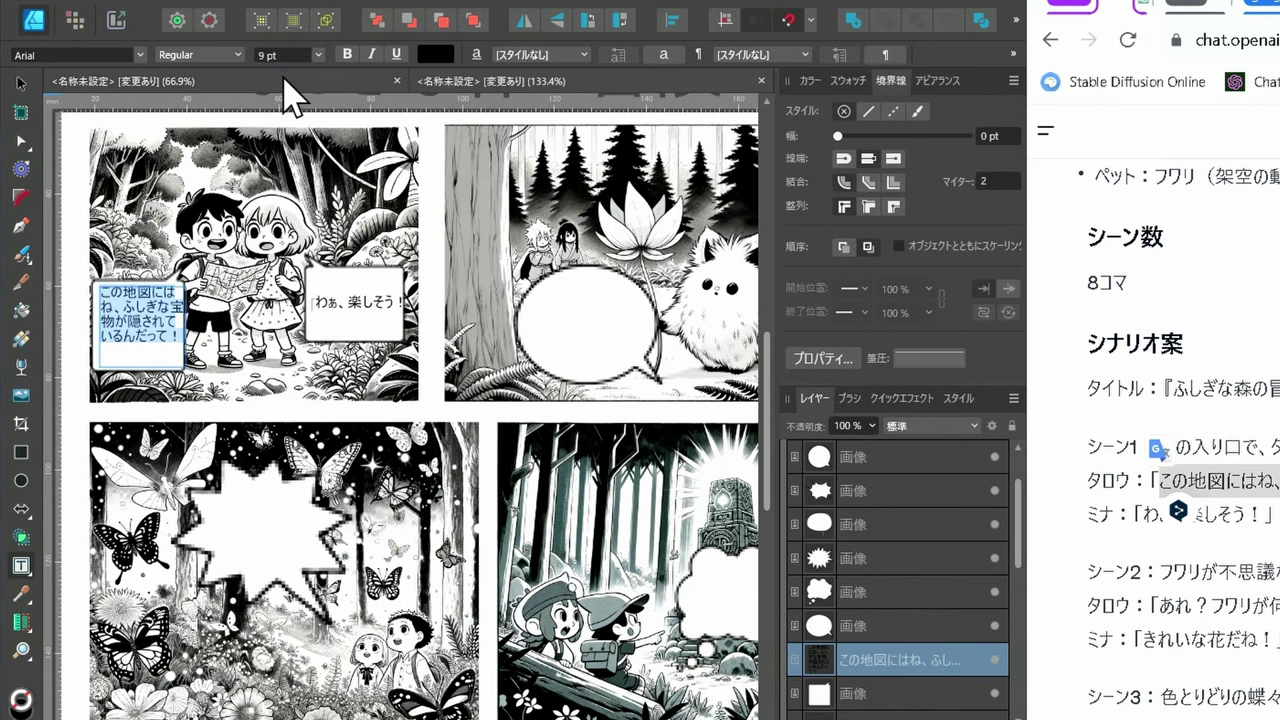
pyautogui.scroll(3, 343, 471)
pyautogui.scroll(-1, 338, 475)
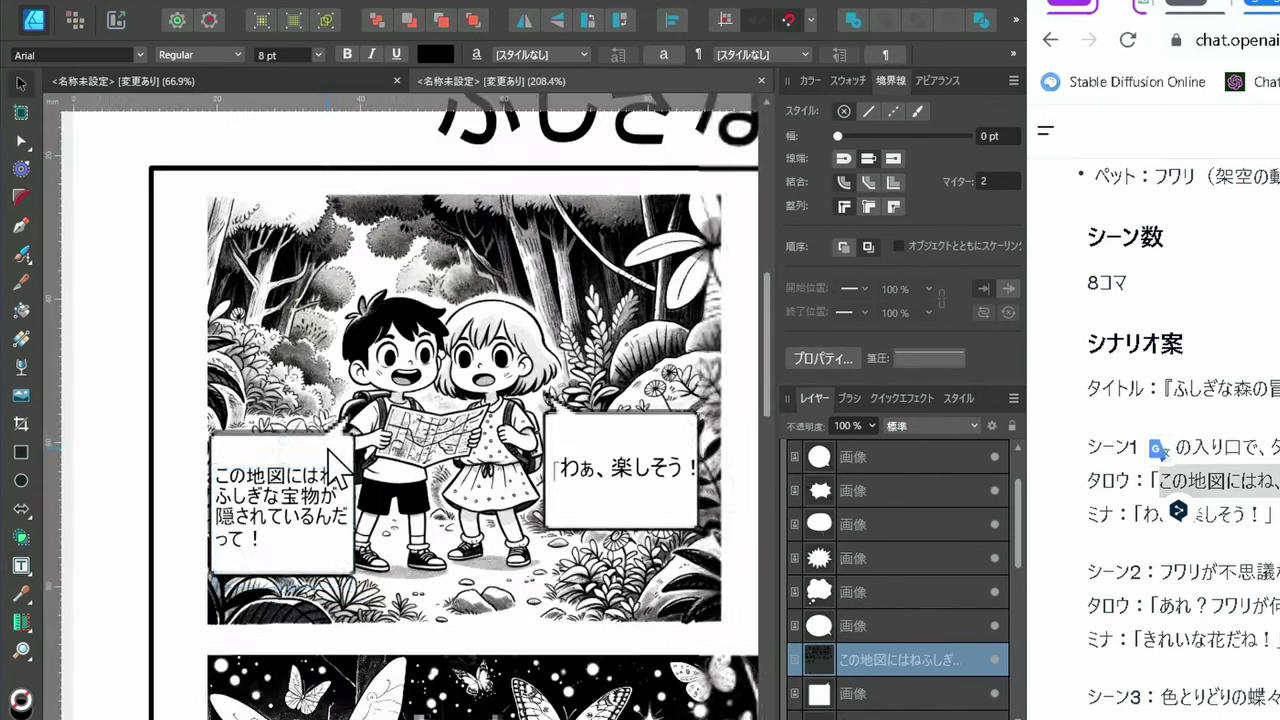
pyautogui.scroll(-1, 335, 470)
# Widen the left bubble leftward and centre the treasure-map line inside it in four lines
pyautogui.click(294, 590)
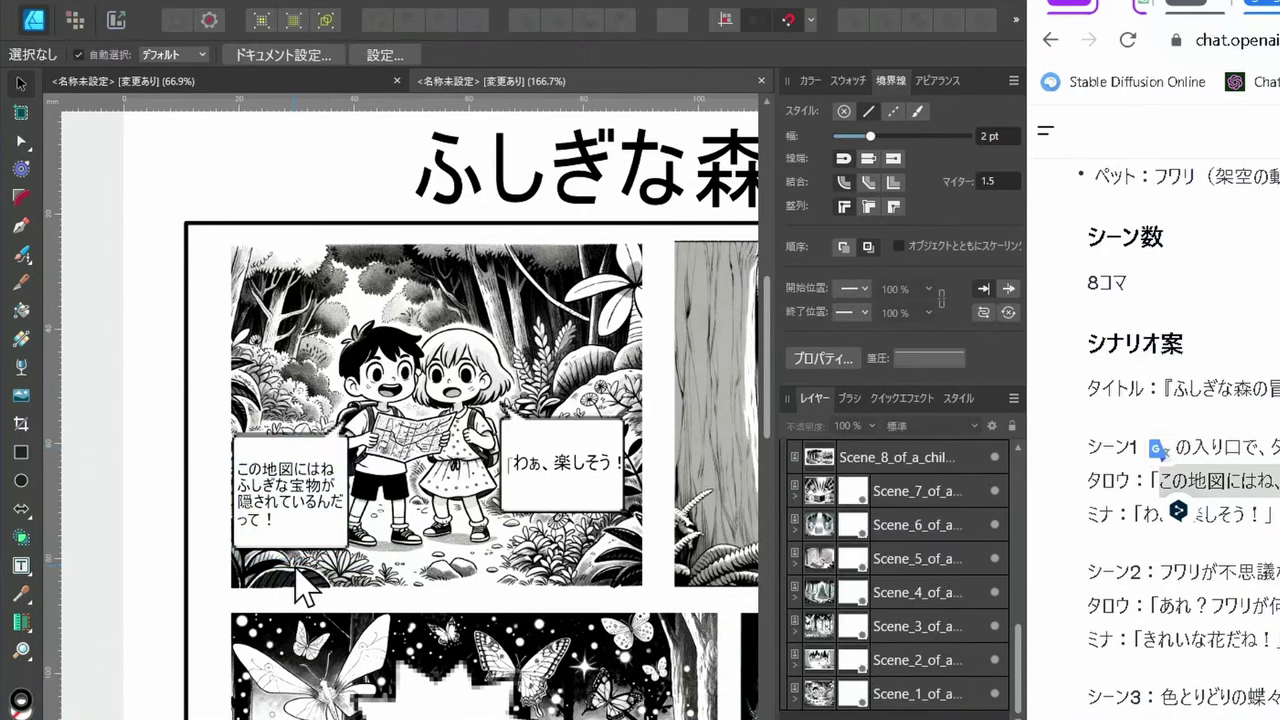
pyautogui.click(300, 550)
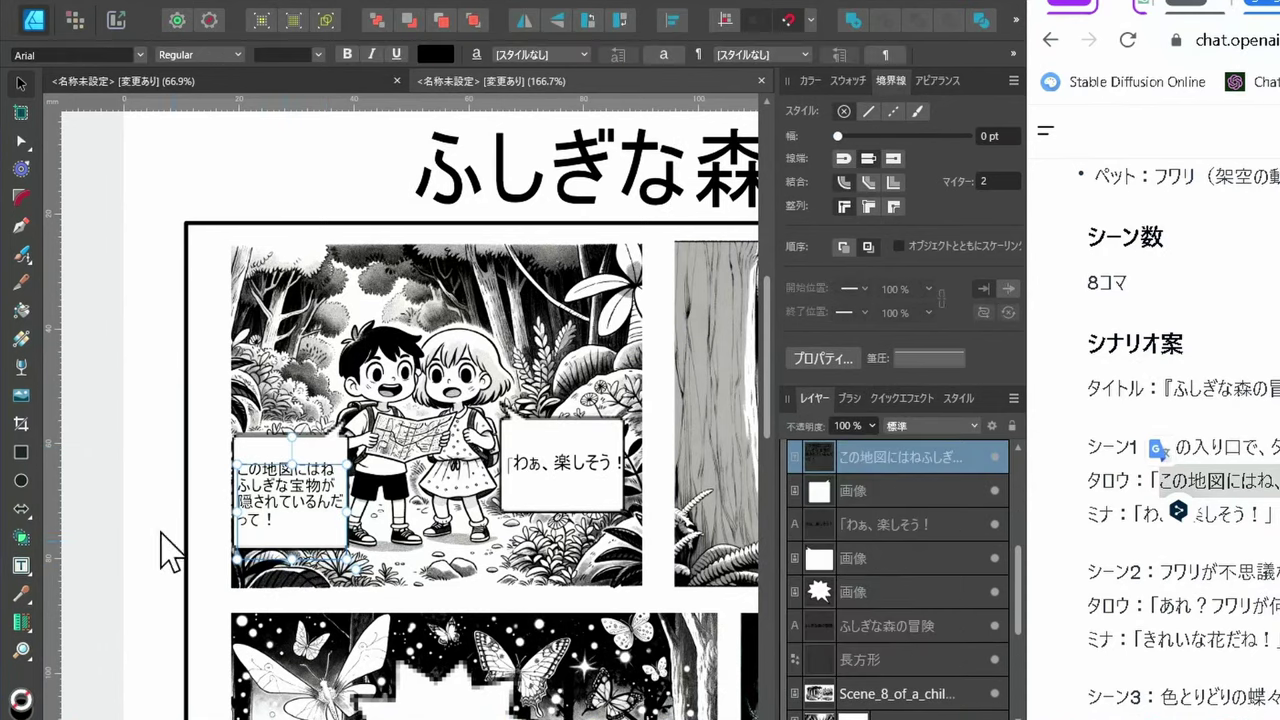
pyautogui.click(245, 553)
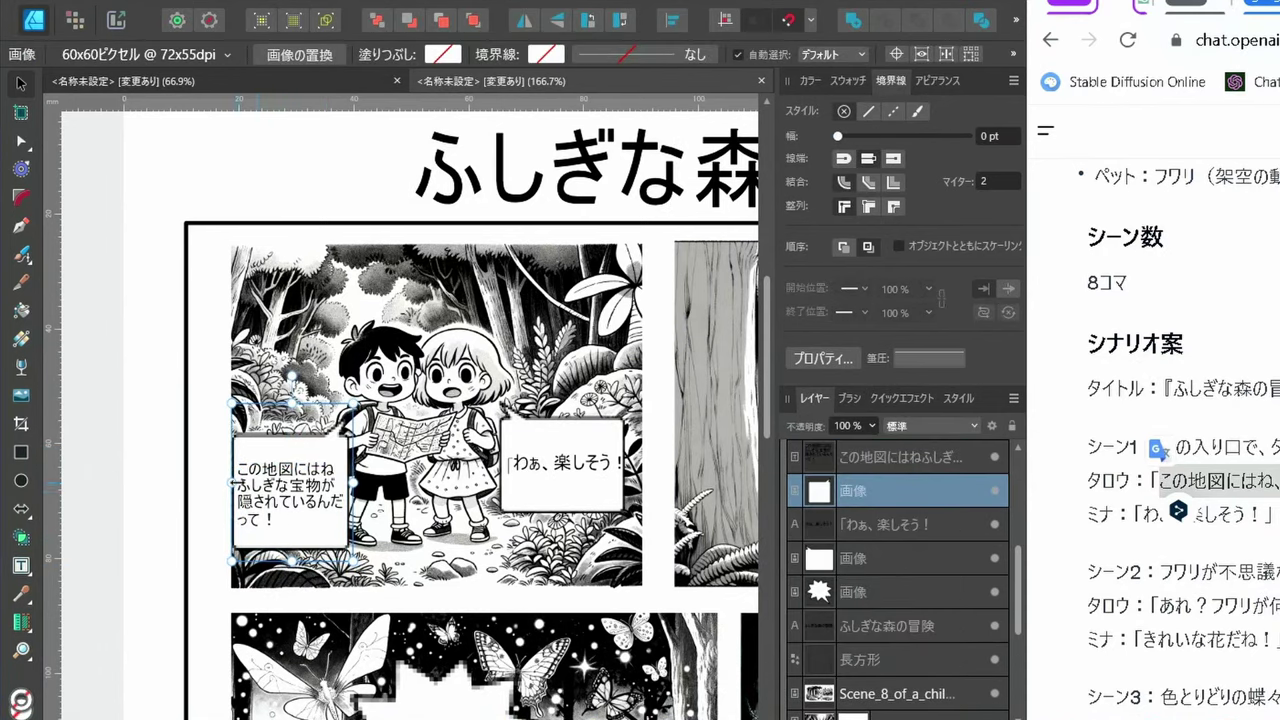
pyautogui.moveTo(233, 482); pyautogui.dragTo(222, 482)
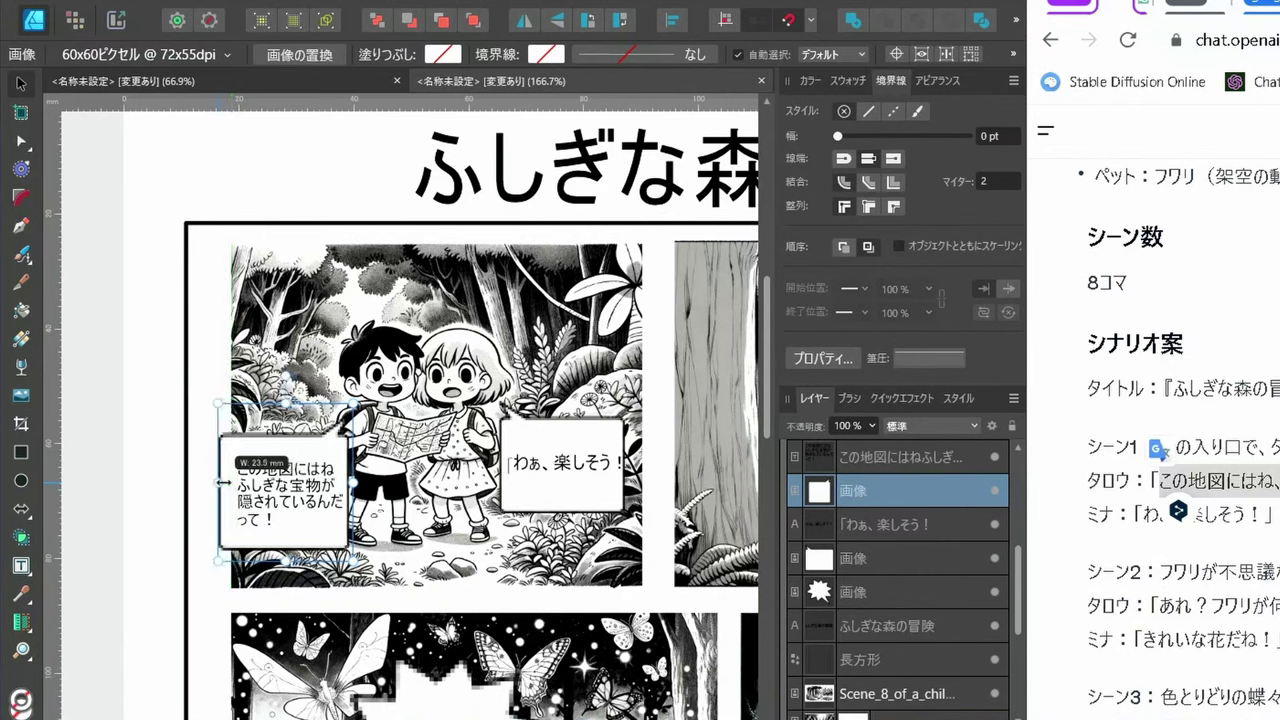
pyautogui.moveTo(222, 482); pyautogui.dragTo(204, 482)
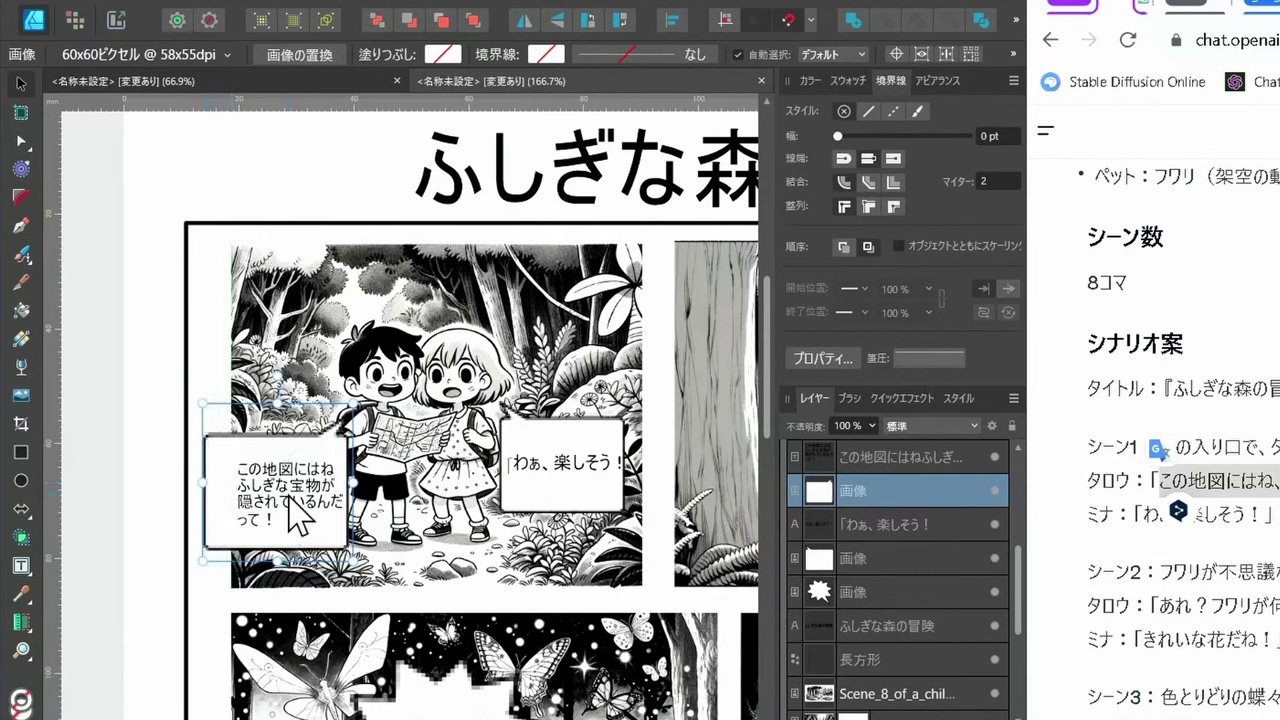
pyautogui.click(290, 500)
pyautogui.moveTo(288, 498); pyautogui.dragTo(277, 498)
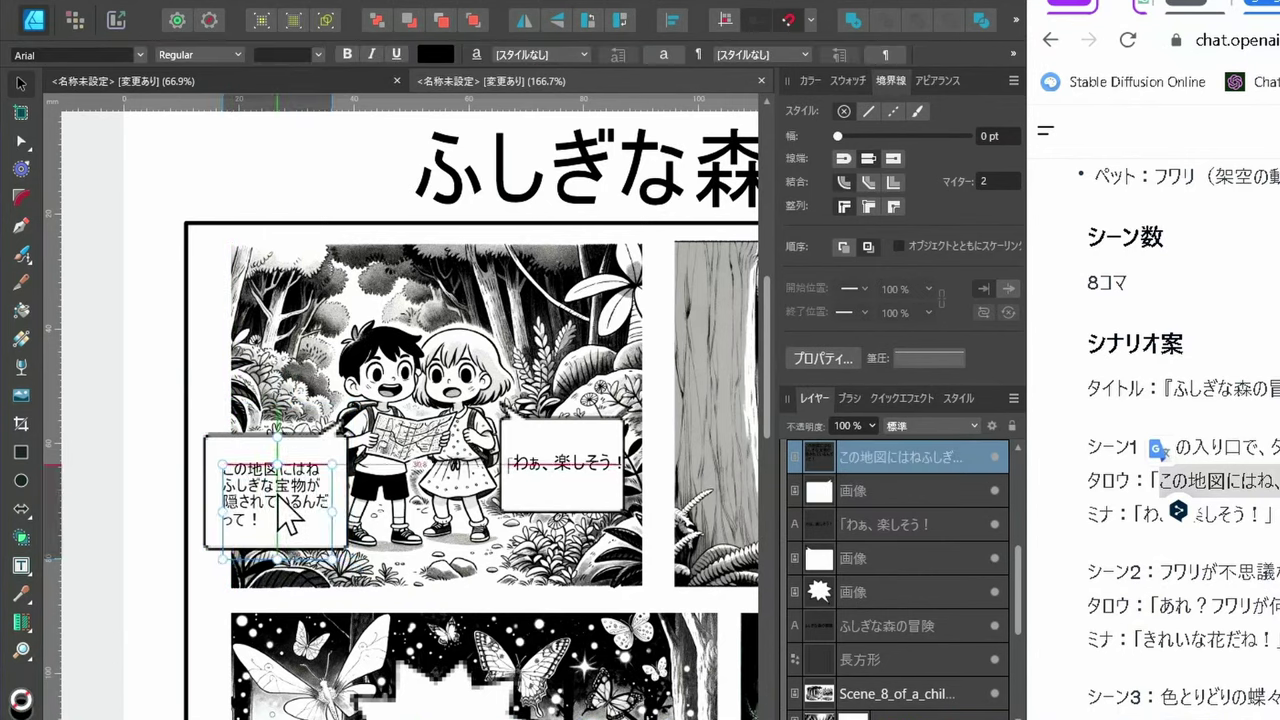
pyautogui.click(520, 525)
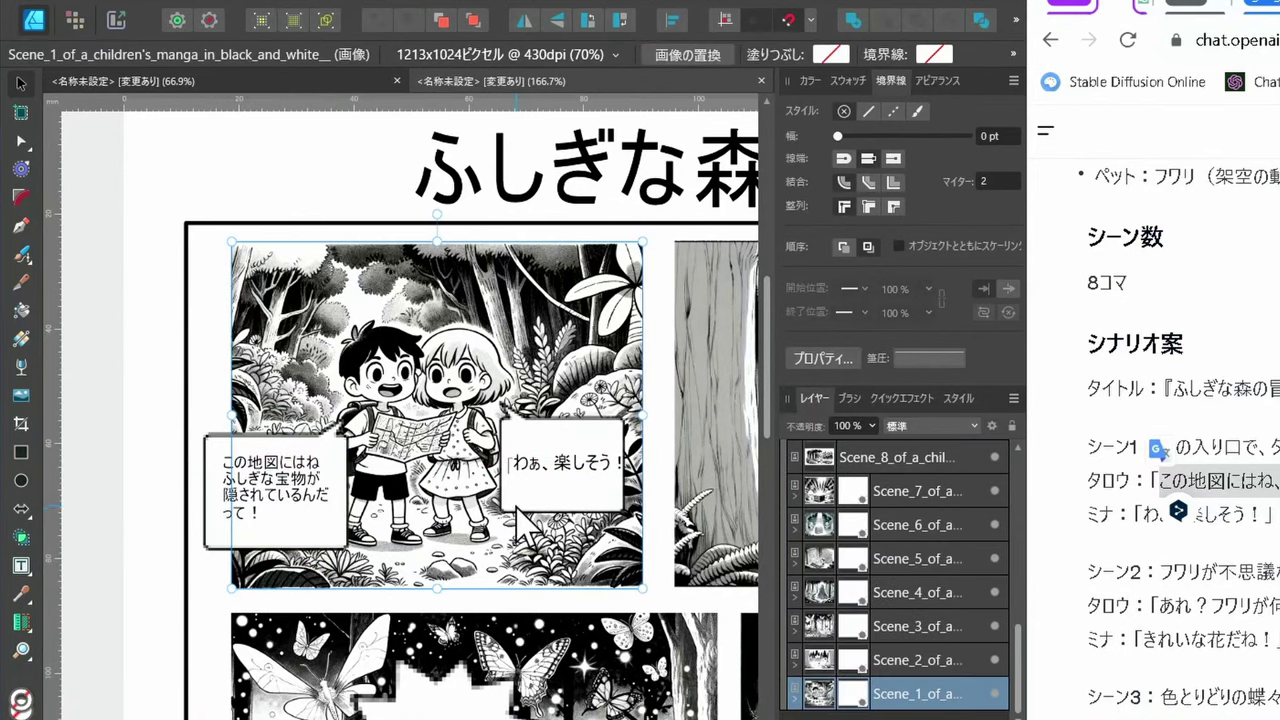
pyautogui.click(523, 506)
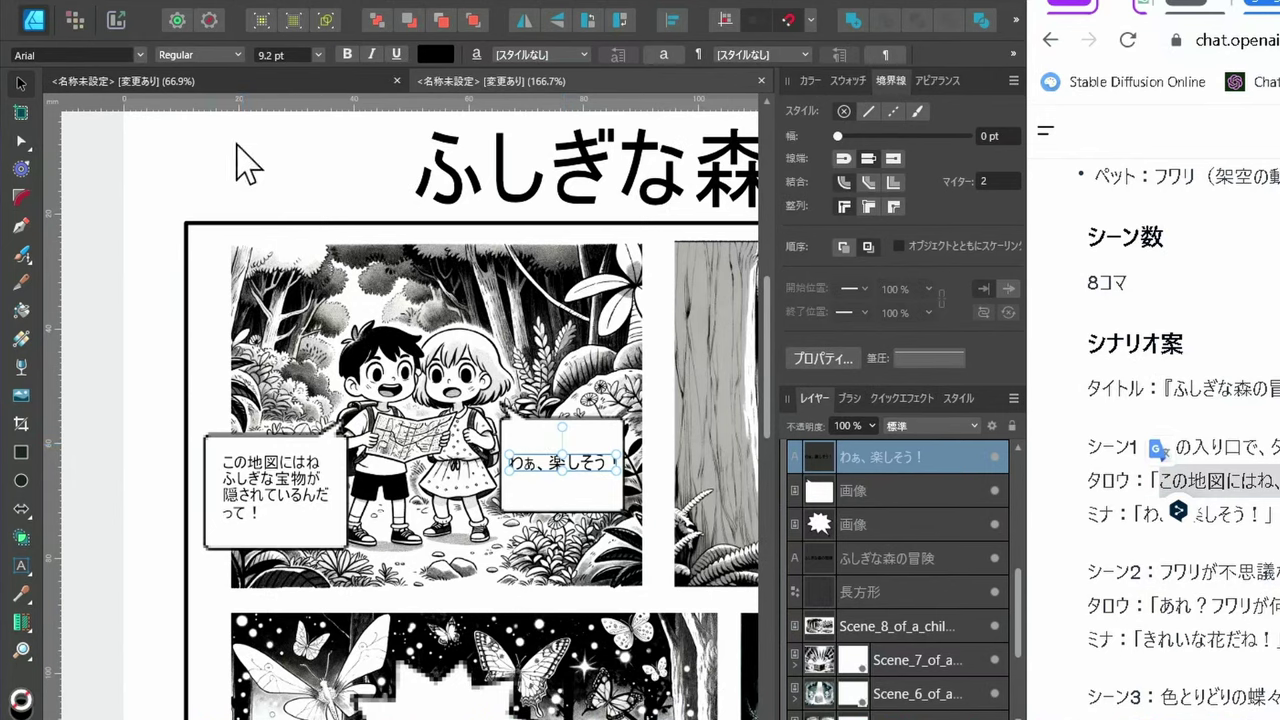
pyautogui.scroll(-2, 264, 279)
pyautogui.click(240, 578)
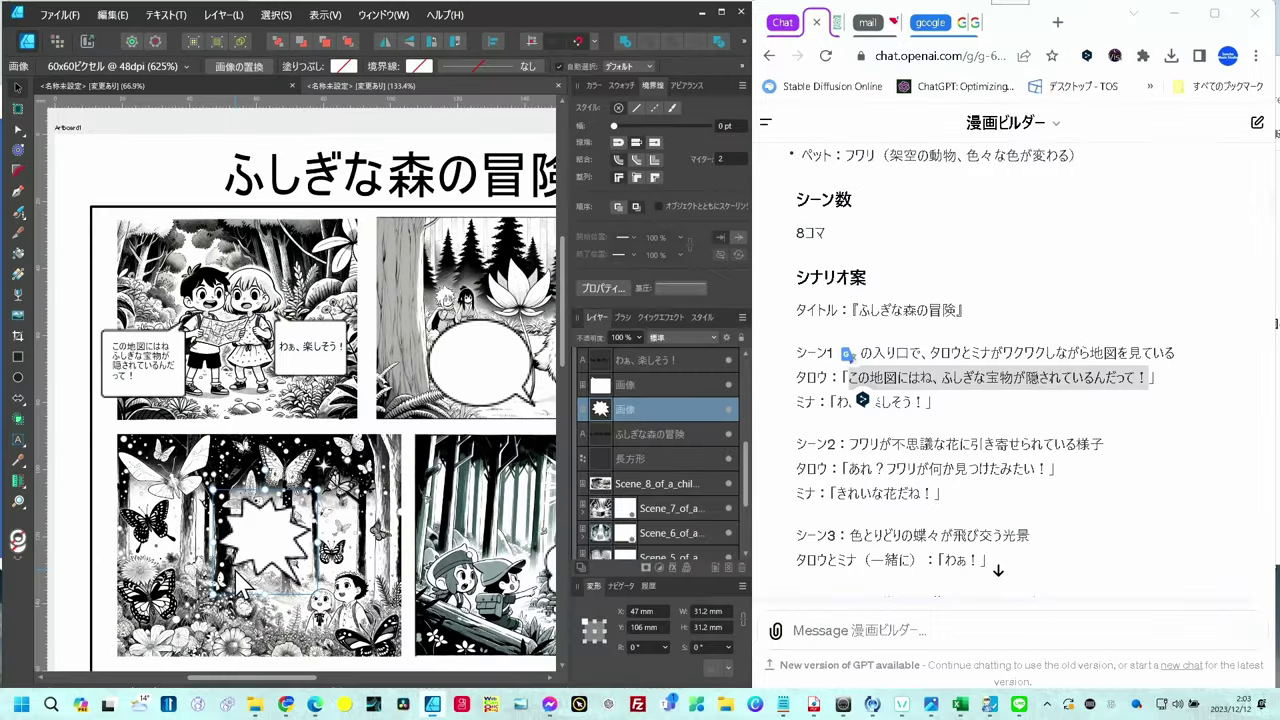